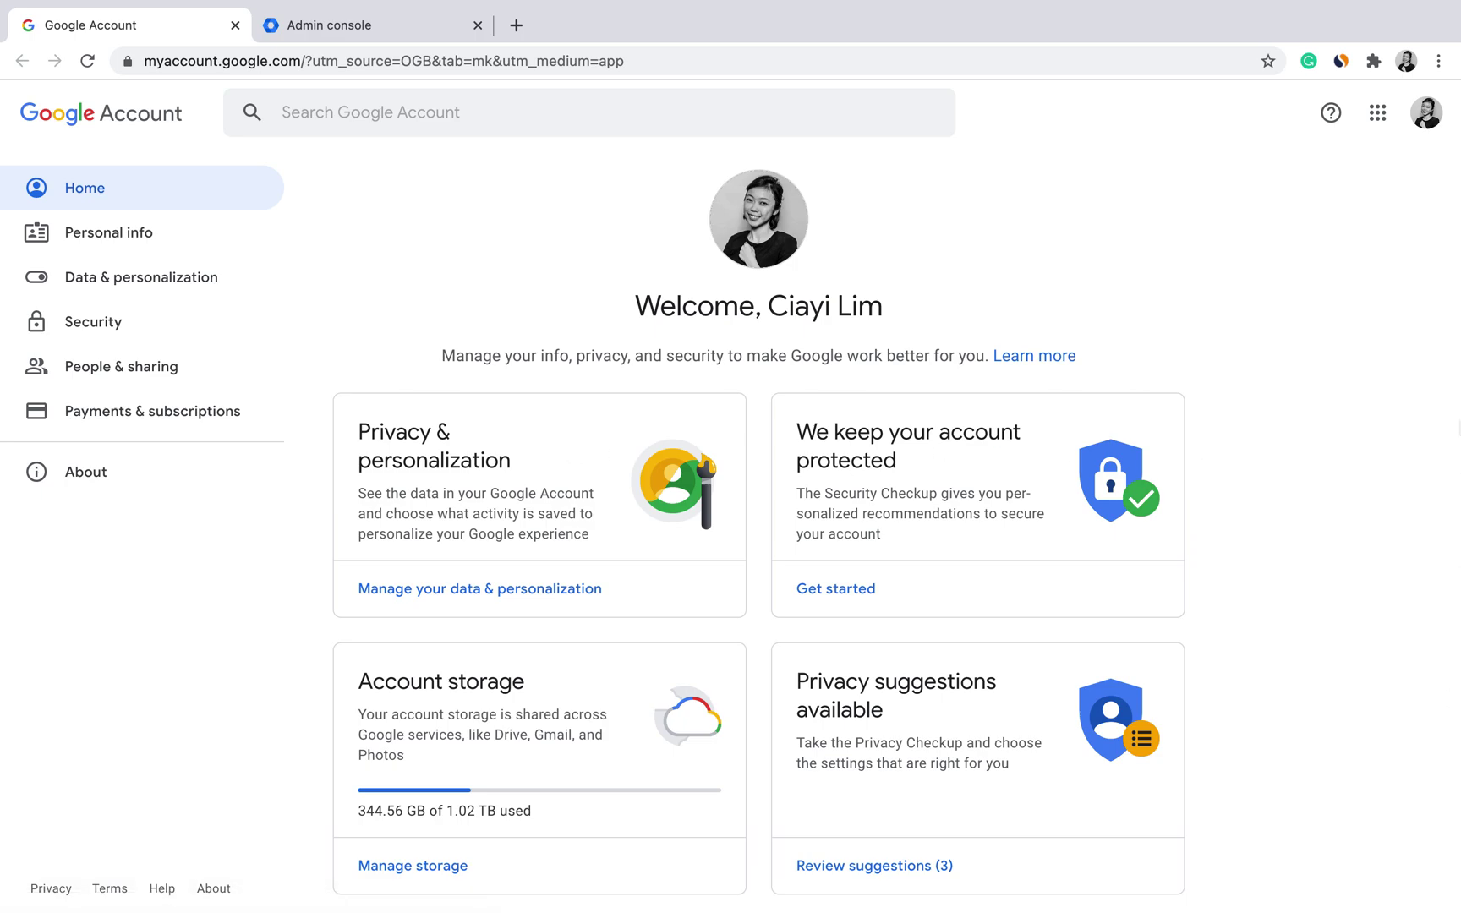
Open Google Sites from the list of Google apps.
click(1377, 113)
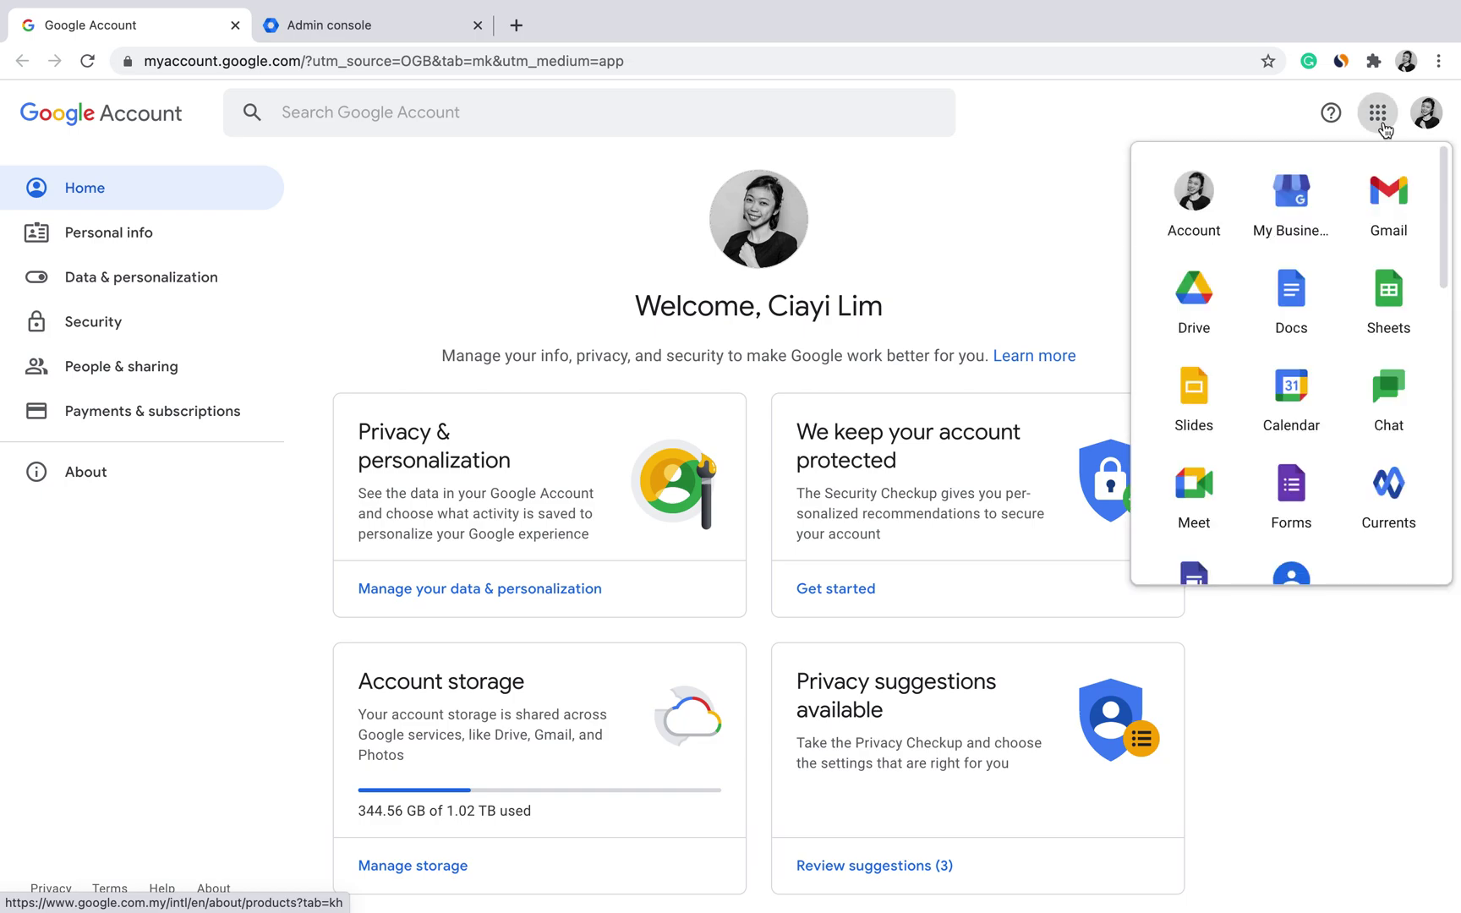
scroll(1335, 445, down, 2)
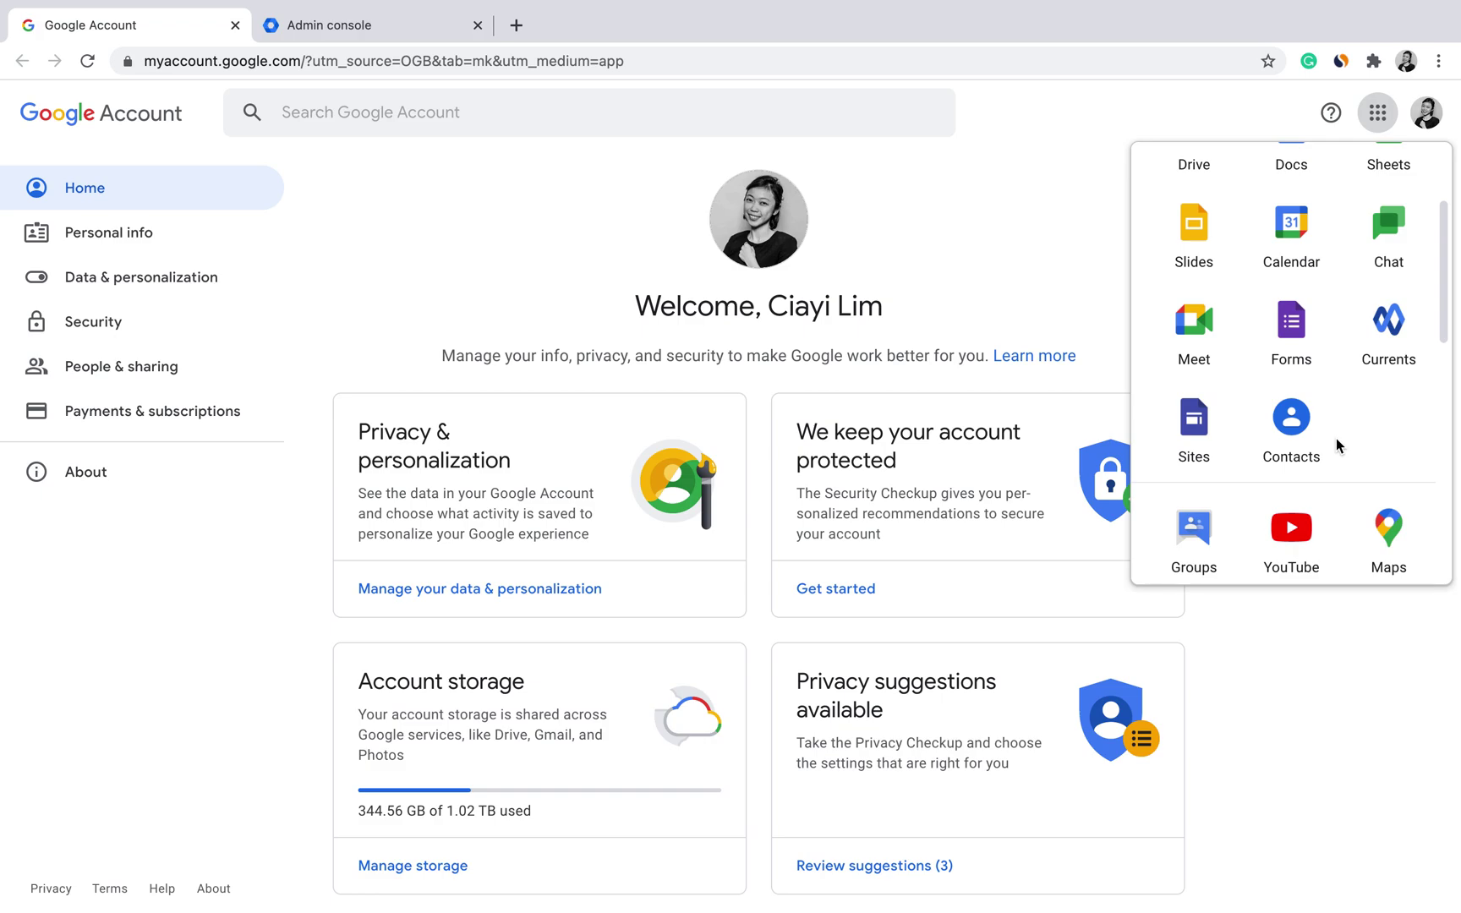
scroll(1335, 445, down, 2)
scroll(1335, 446, down, 7)
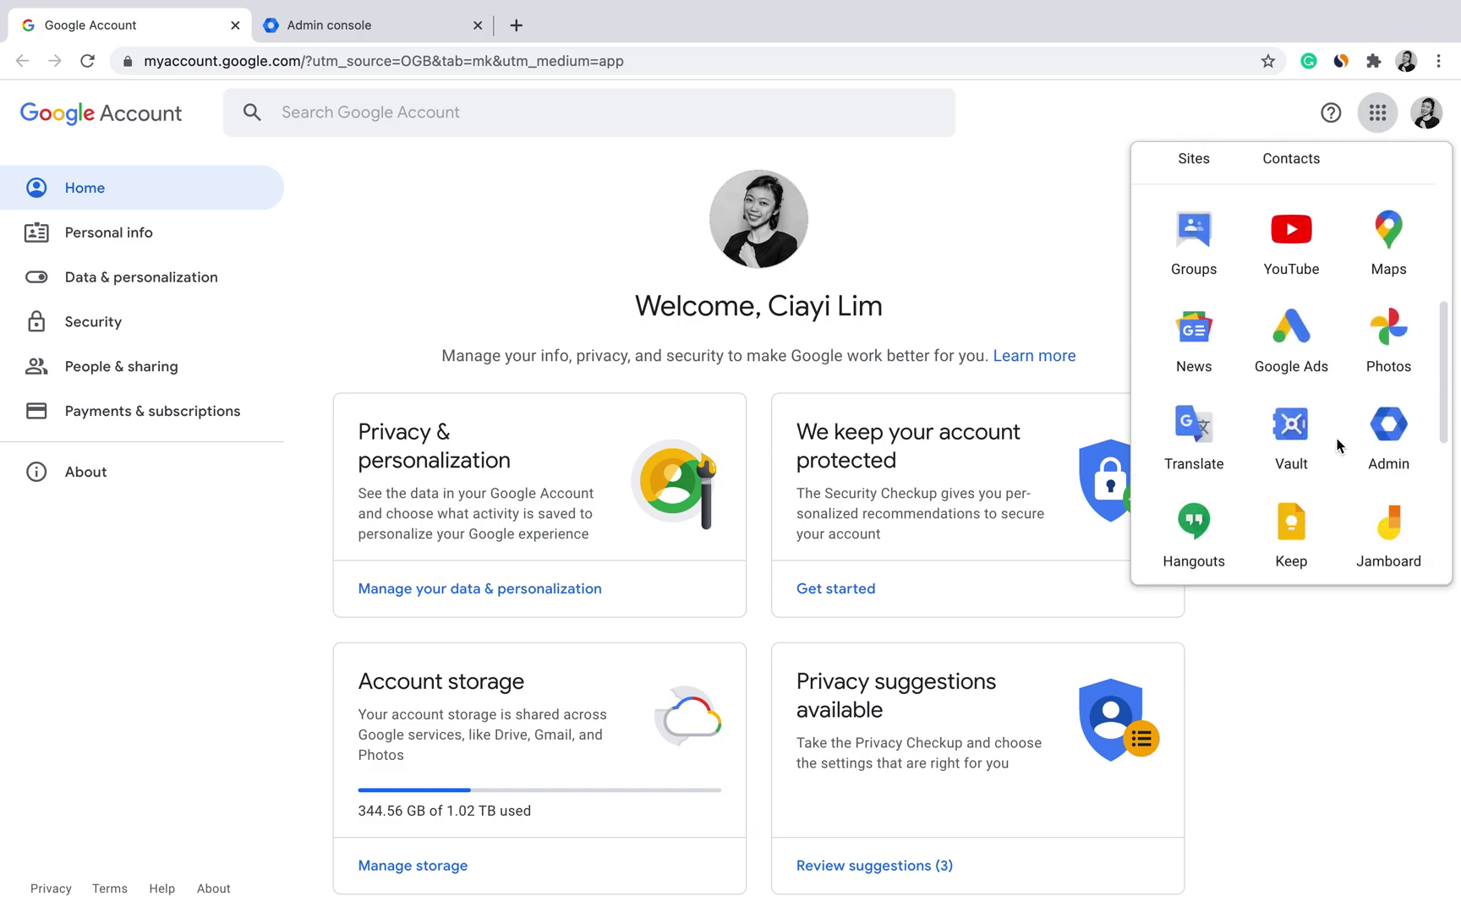
scroll(1336, 439, up, 6)
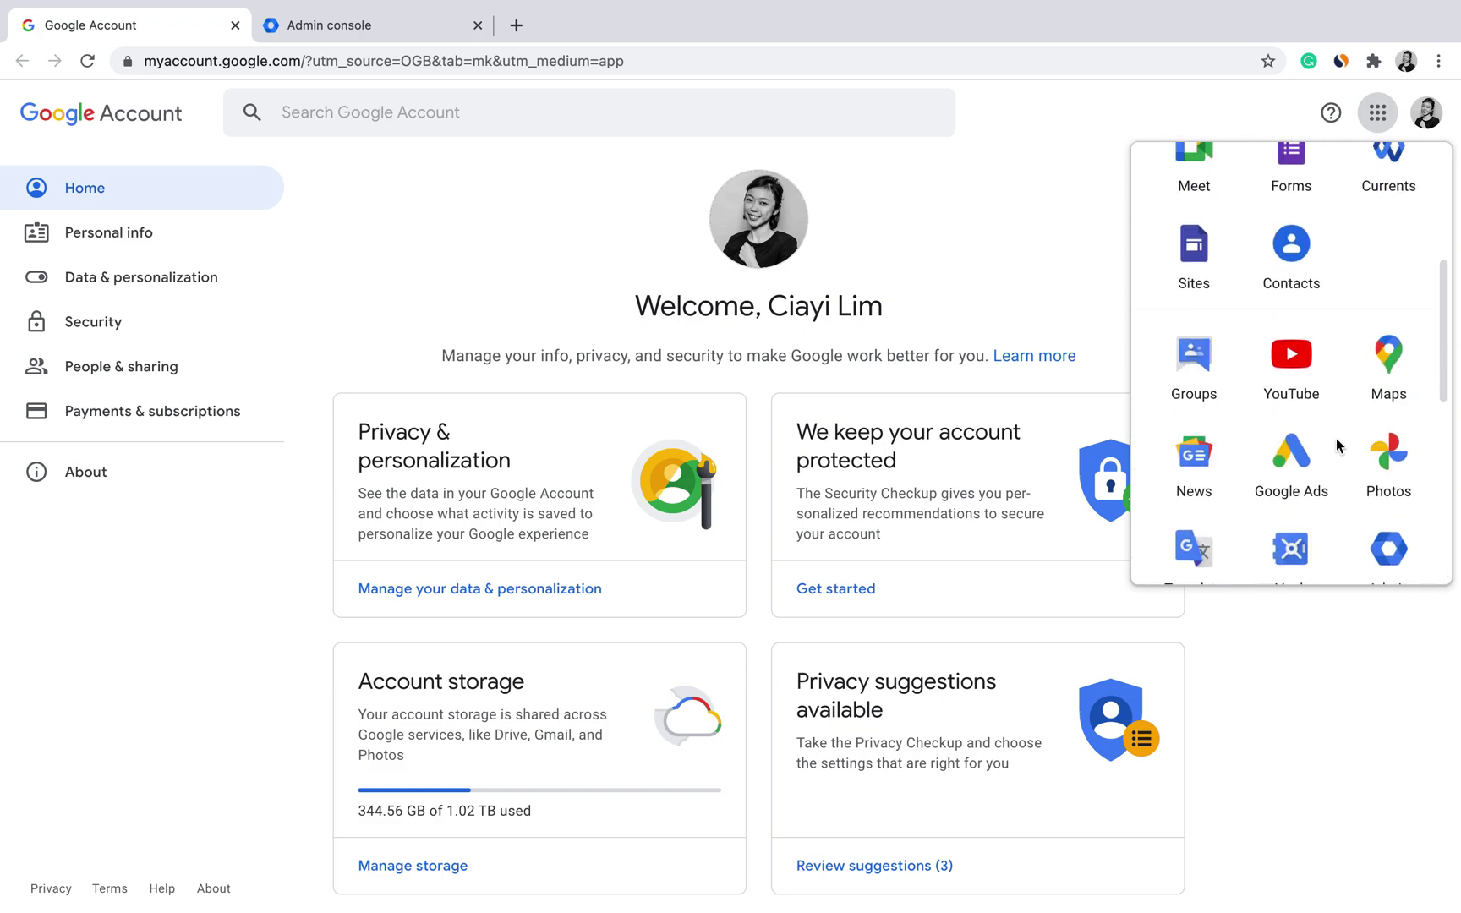
click(1217, 410)
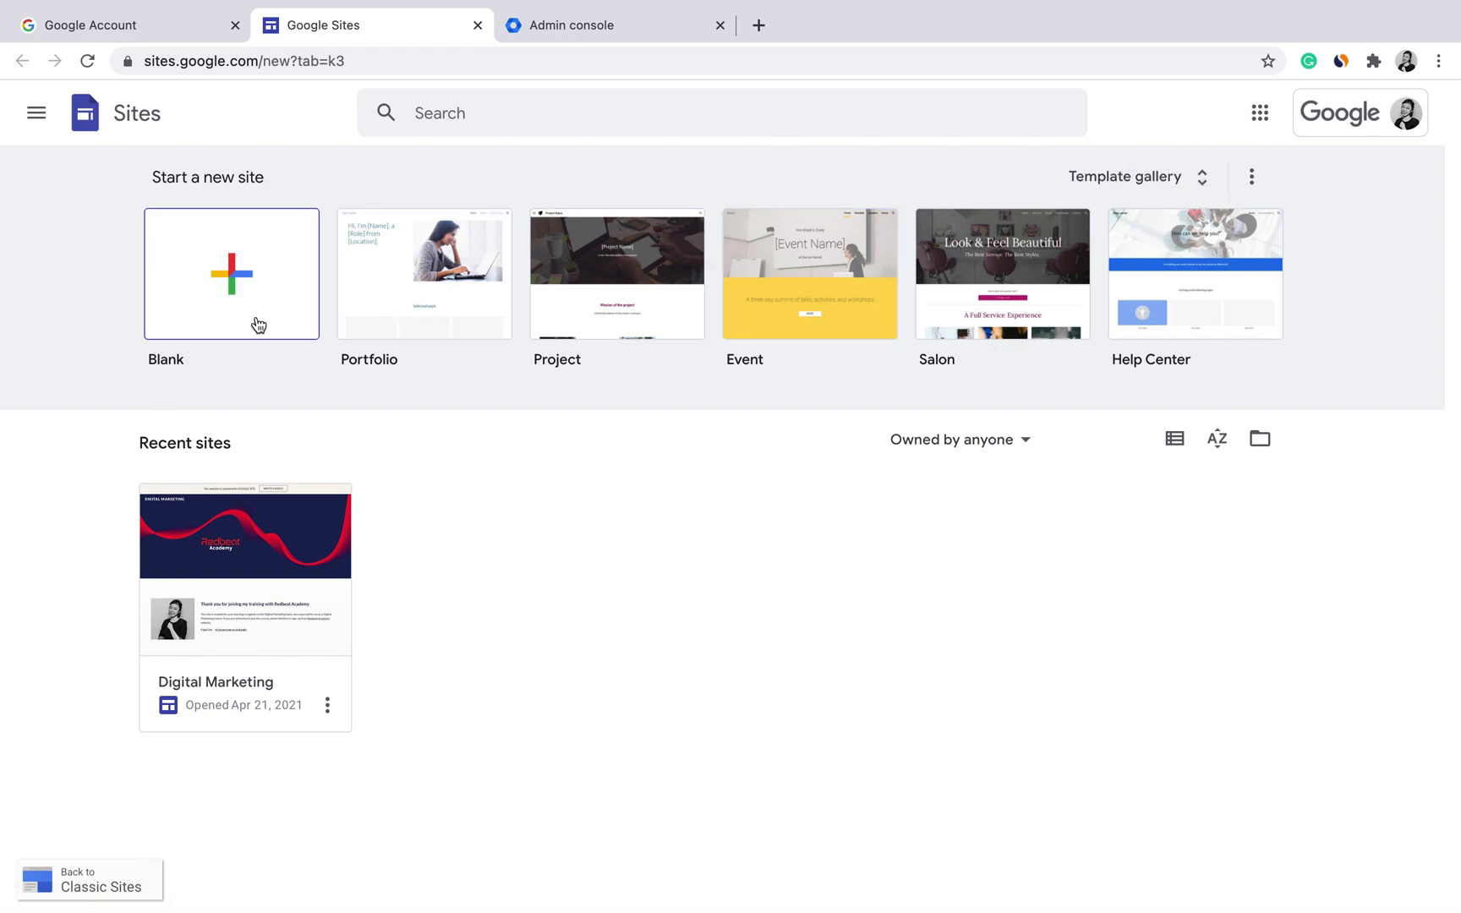
Create a new site from the Portfolio template in the template gallery's Personal category.
click(1129, 177)
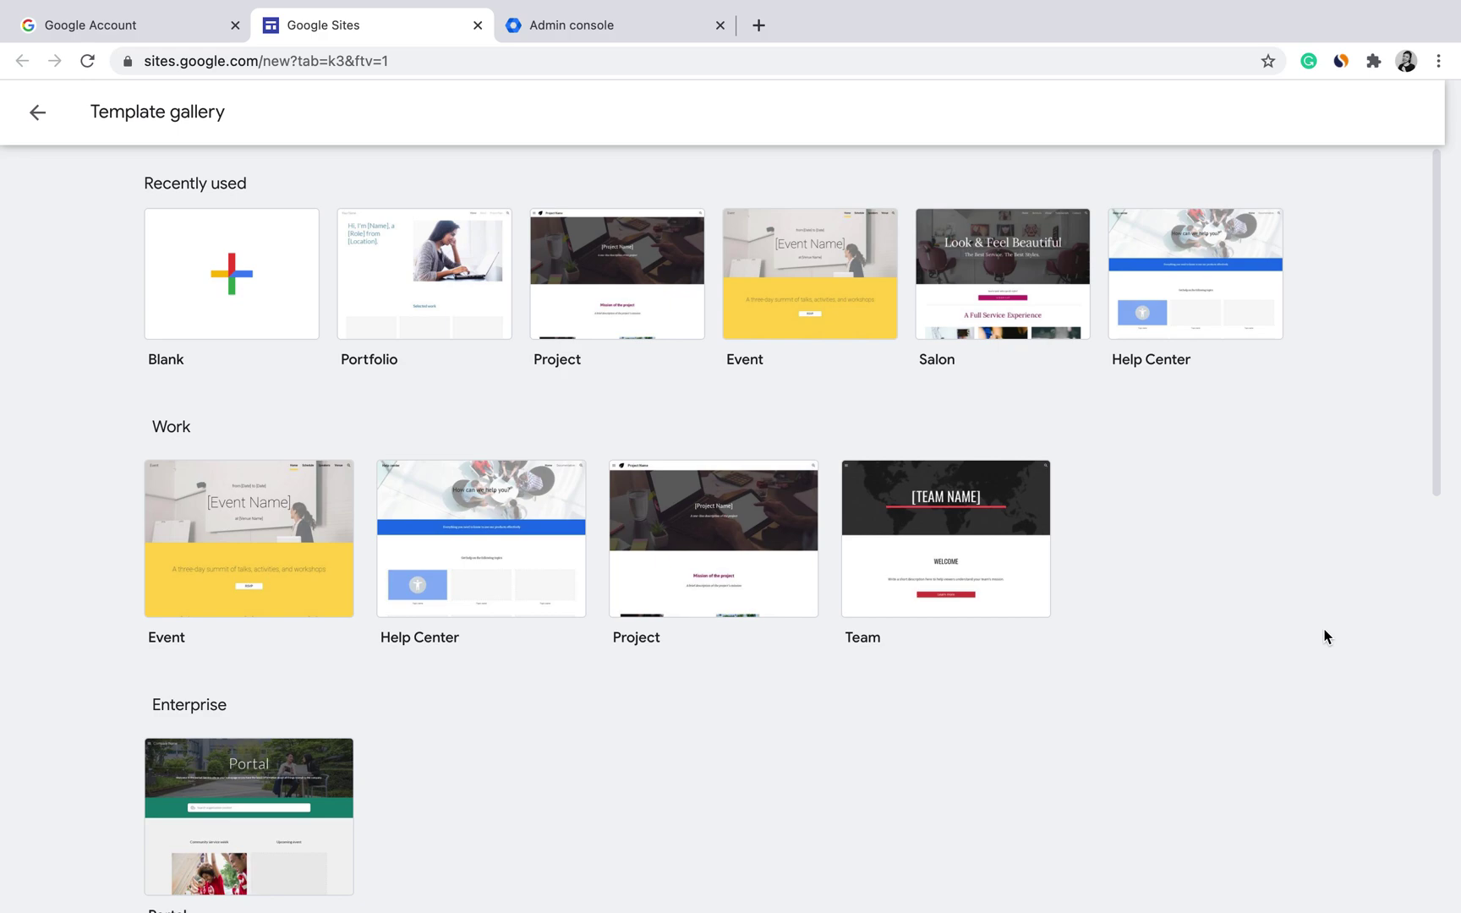
scroll(1284, 698, down, 8)
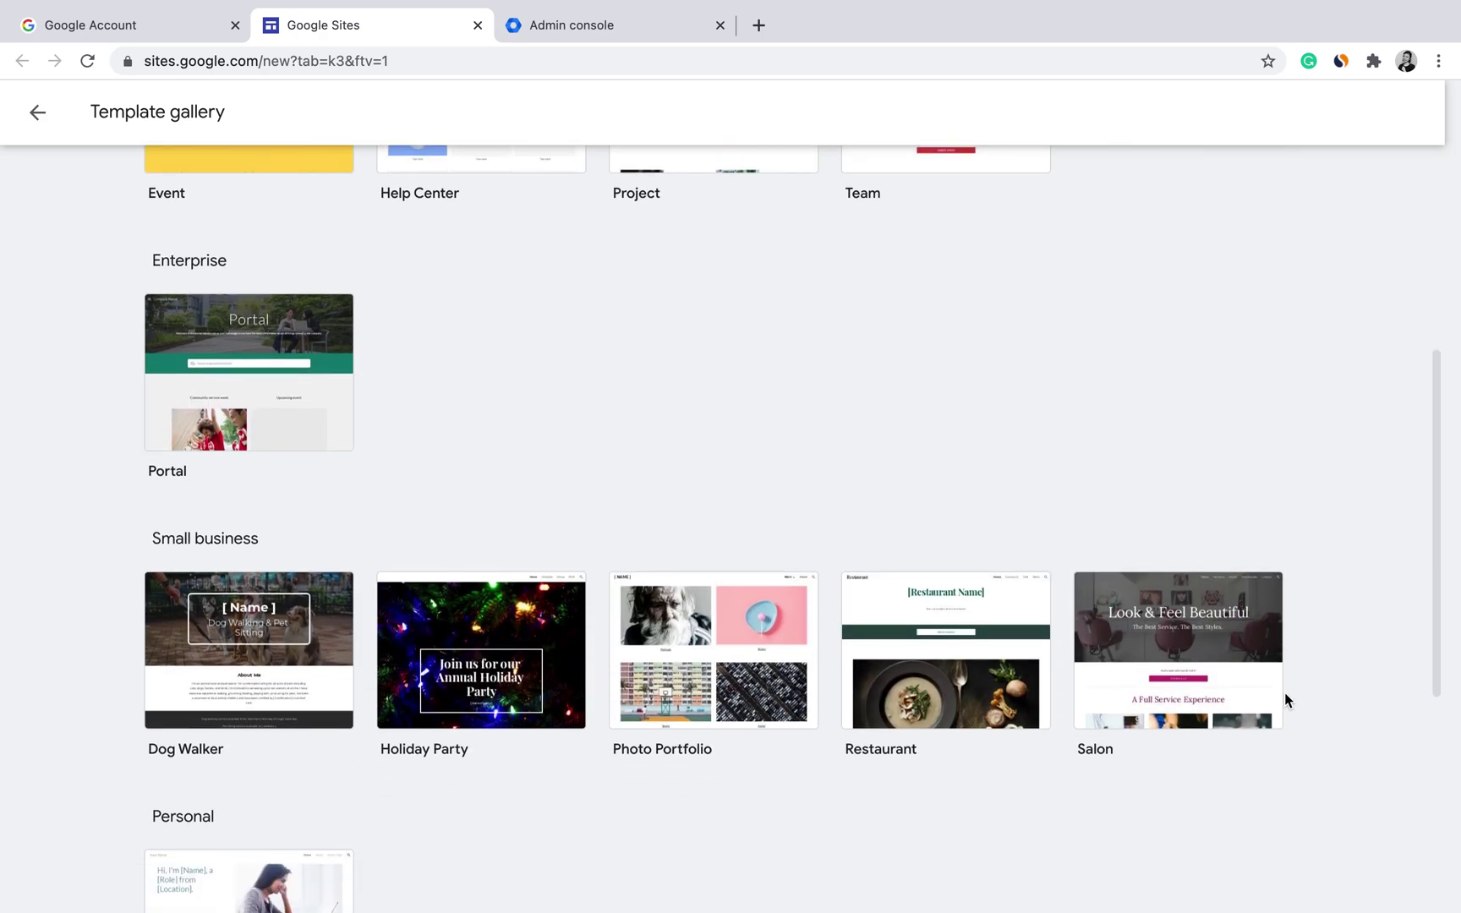
scroll(1284, 698, down, 3)
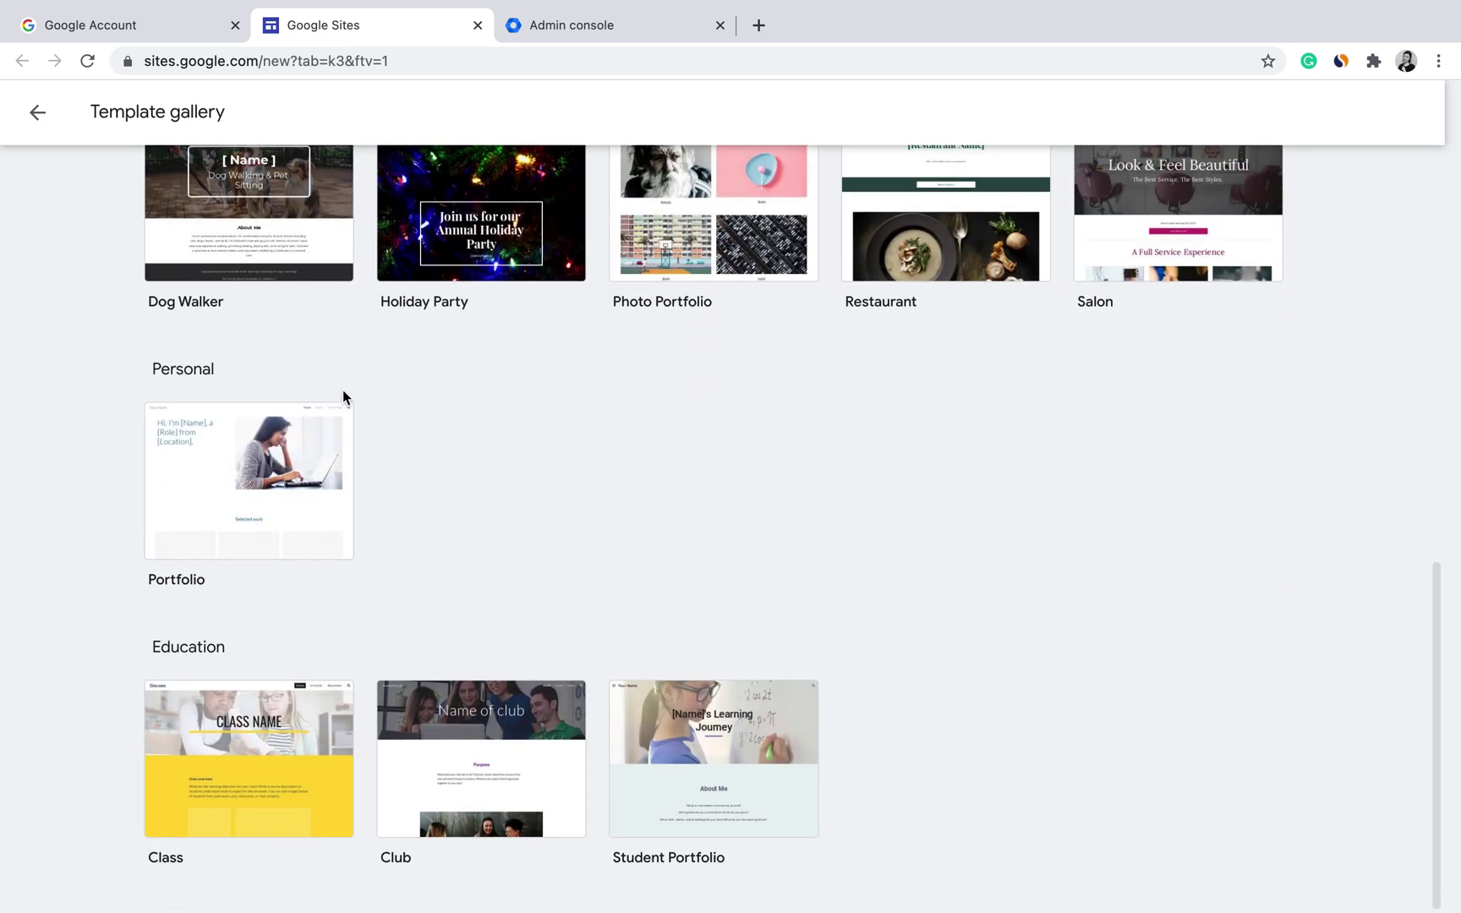
click(292, 541)
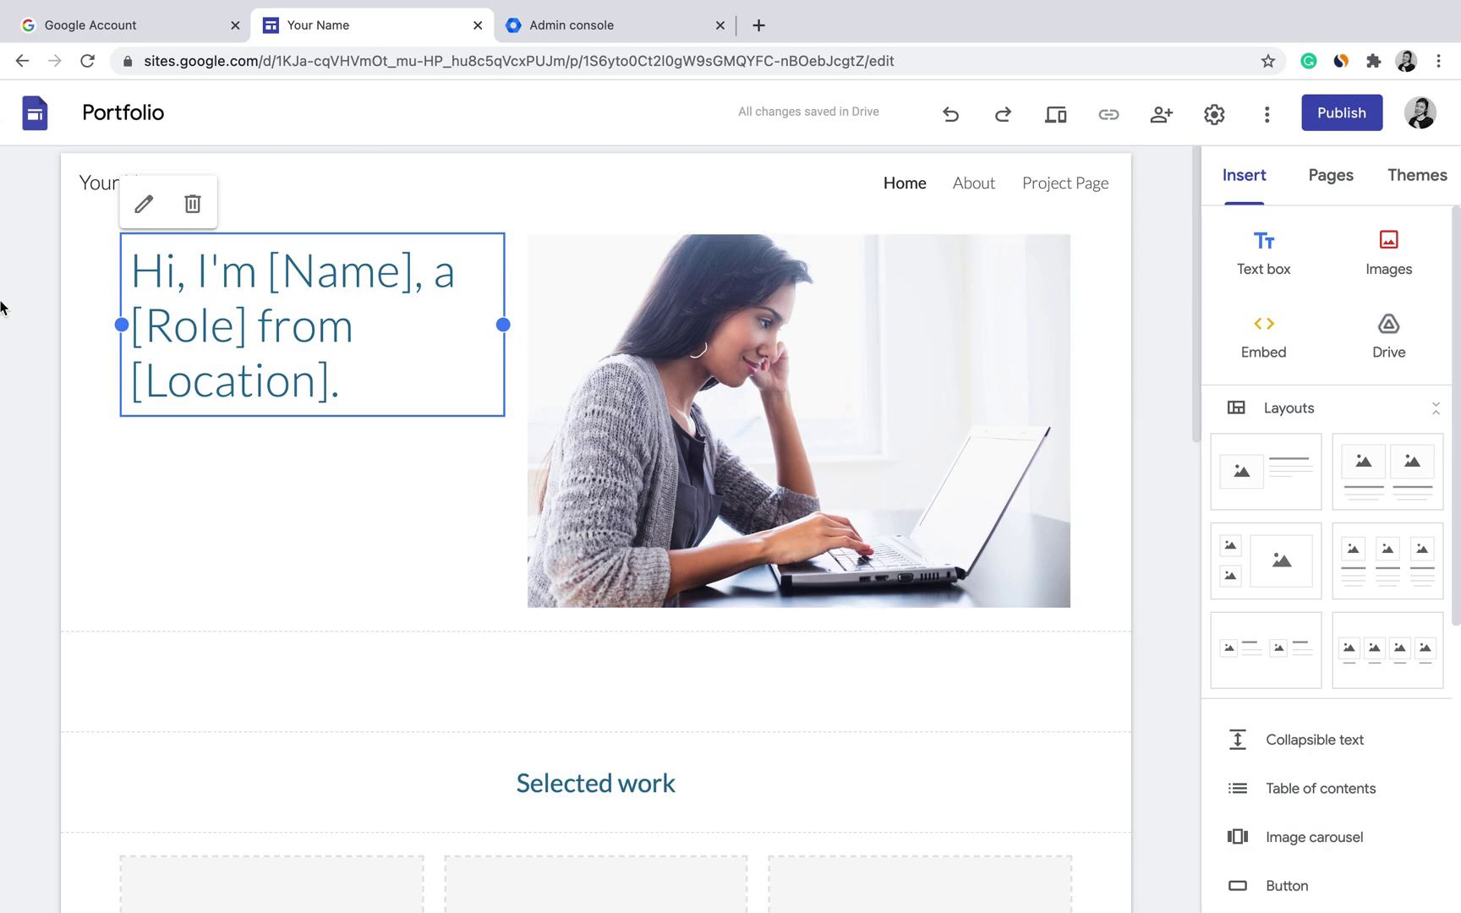
Examine the template's Home page from the introduction heading down to the contact line.
click(1168, 572)
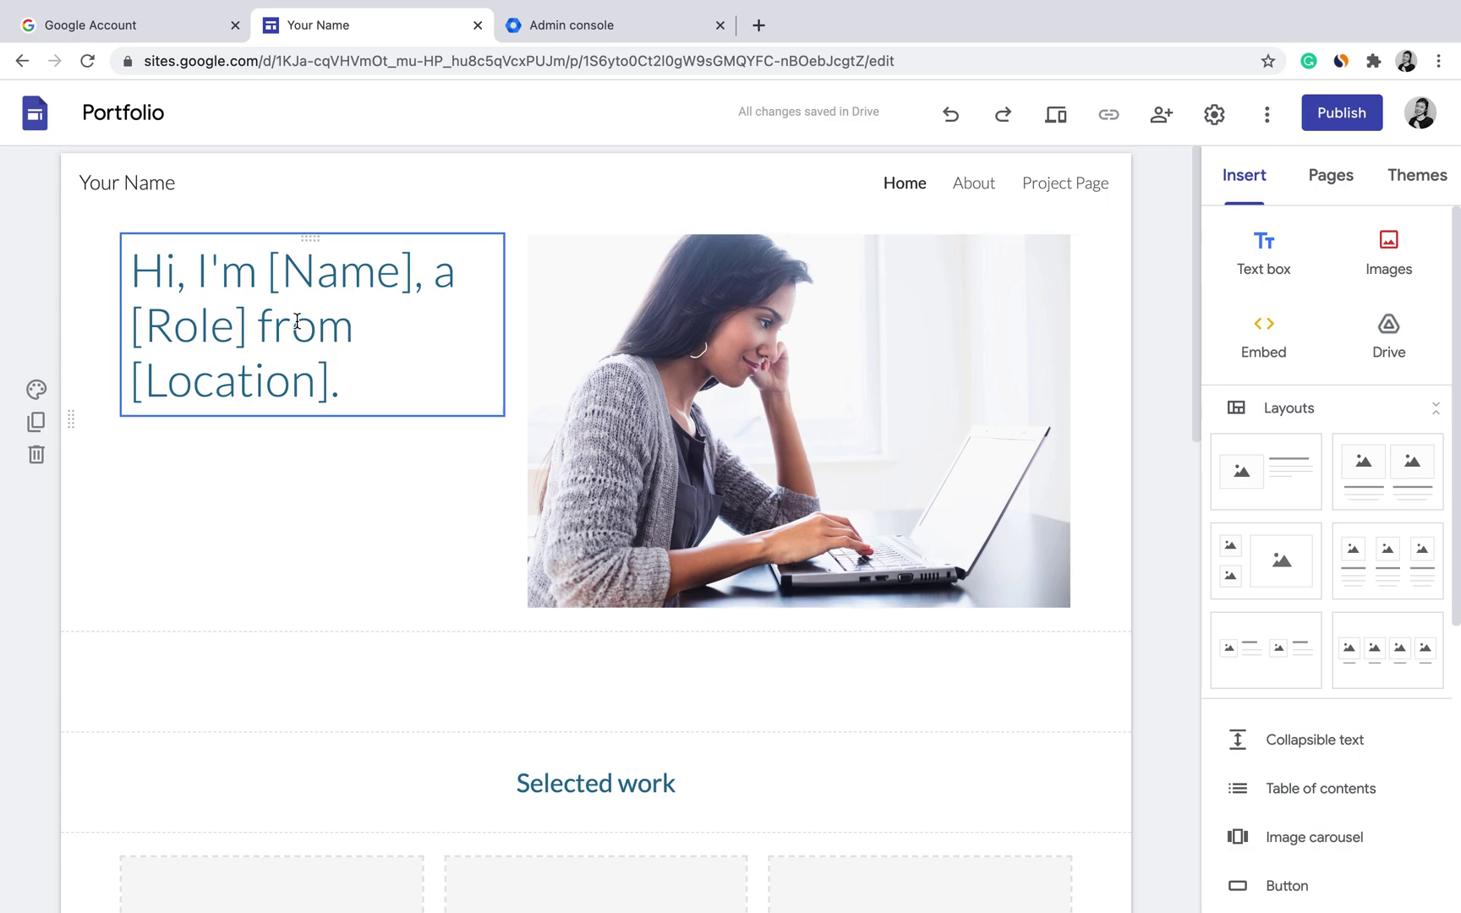
scroll(1158, 661, down, 1)
scroll(1149, 665, down, 4)
scroll(934, 587, down, 2)
scroll(938, 591, down, 7)
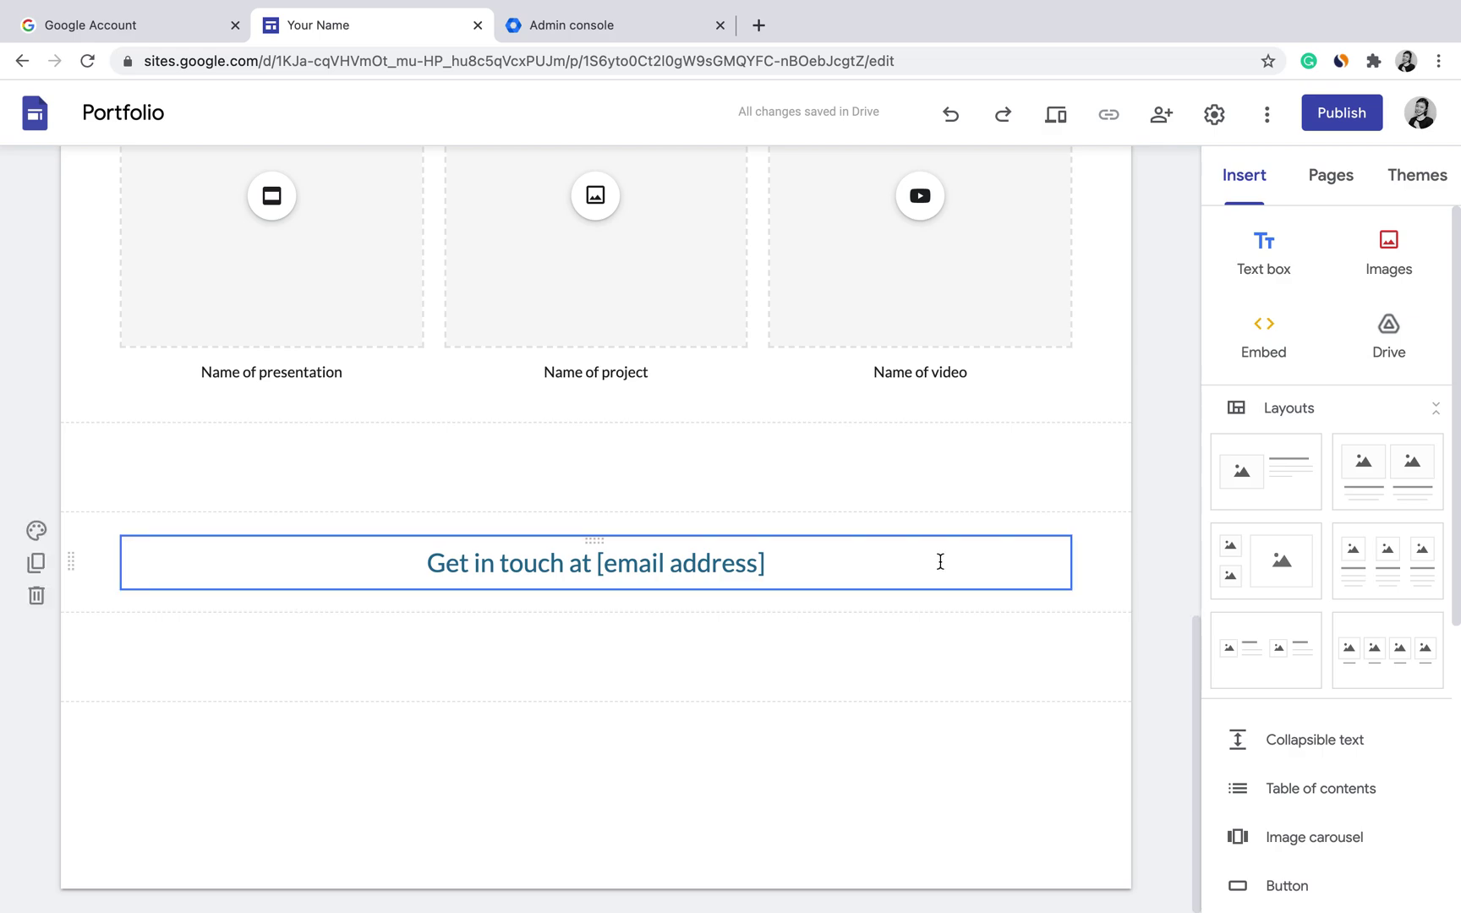
scroll(1133, 549, up, 2)
scroll(1124, 596, up, 8)
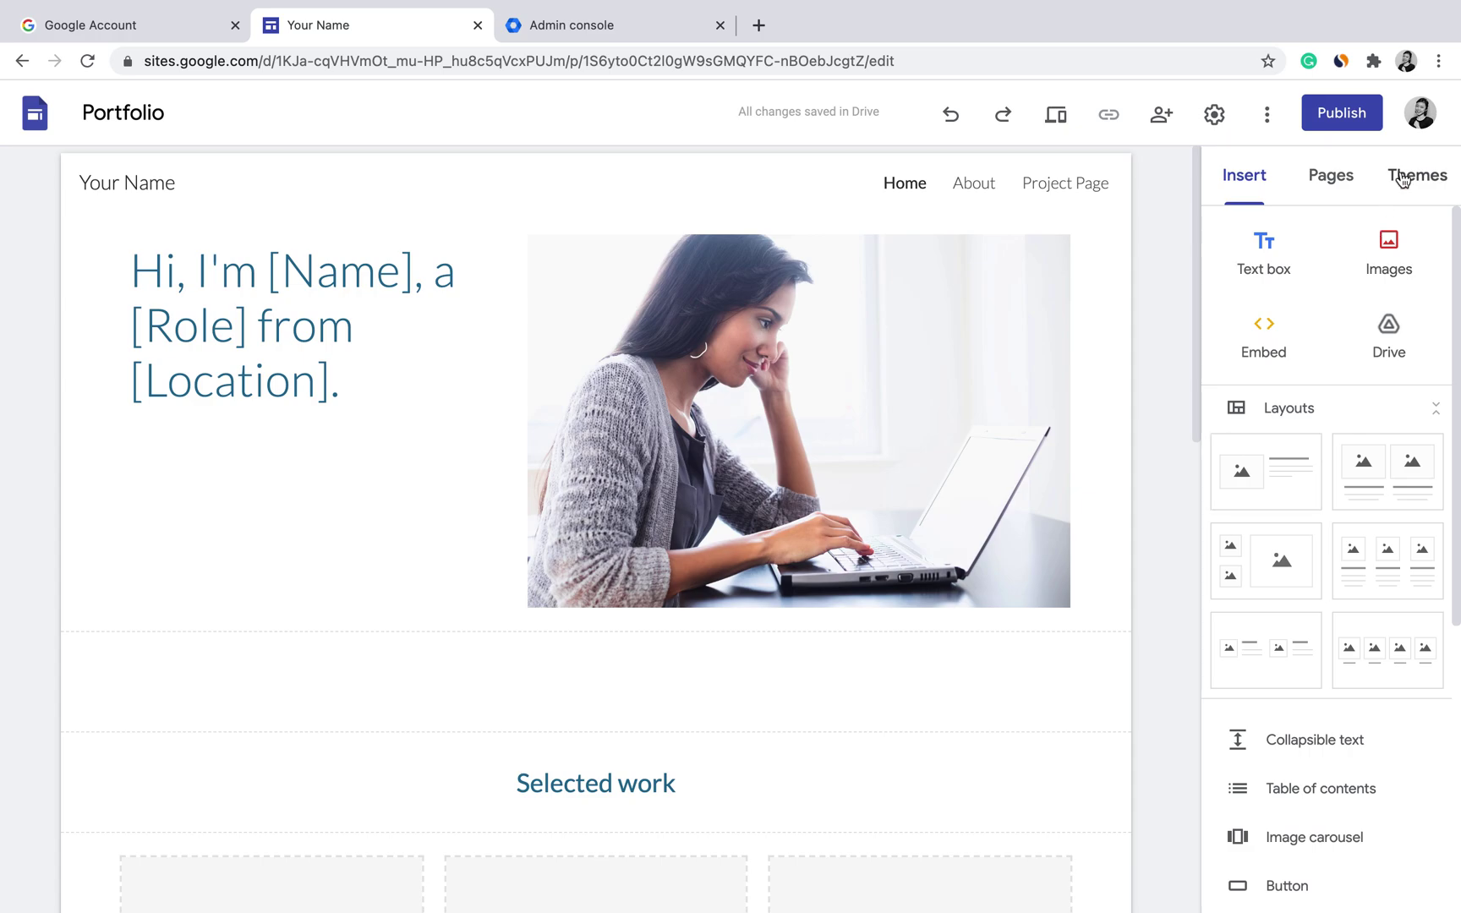
Try the Classic font style on the Simple theme and review it down the whole Home page.
click(1436, 183)
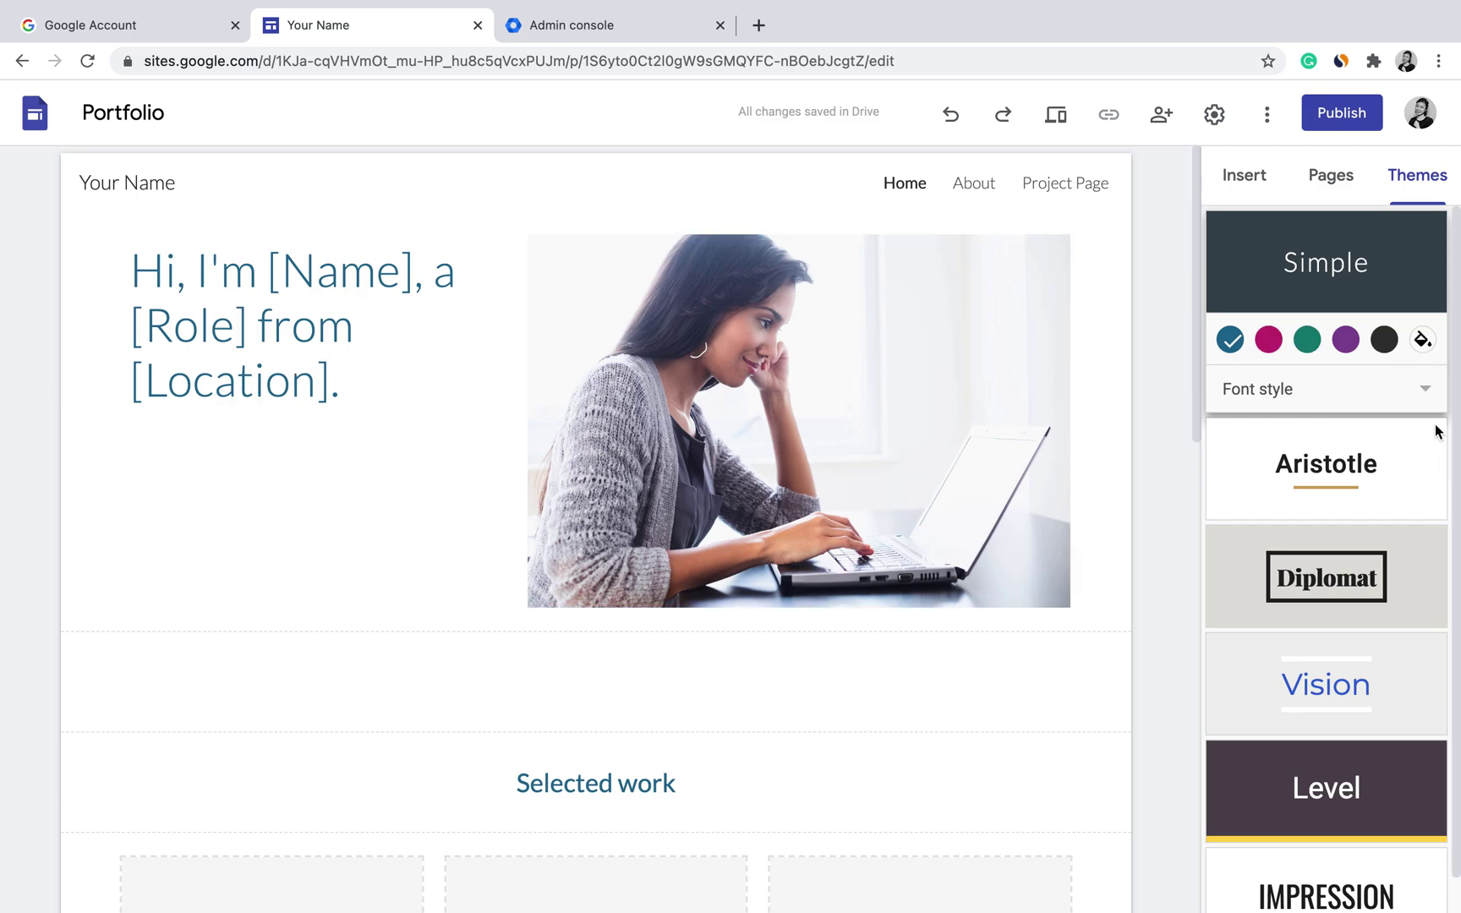
click(1429, 393)
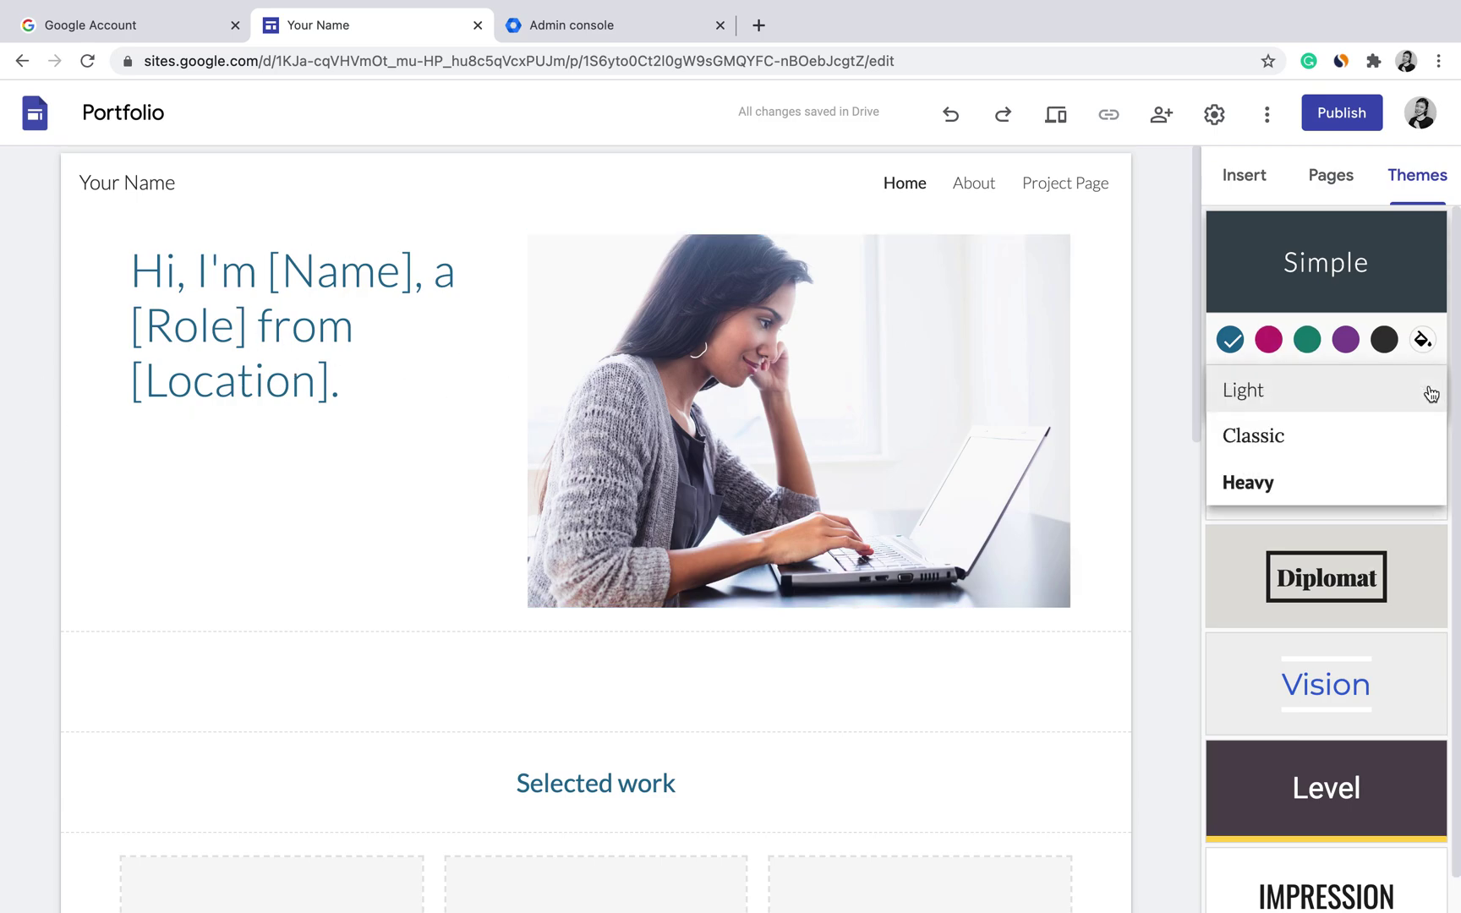
click(1288, 445)
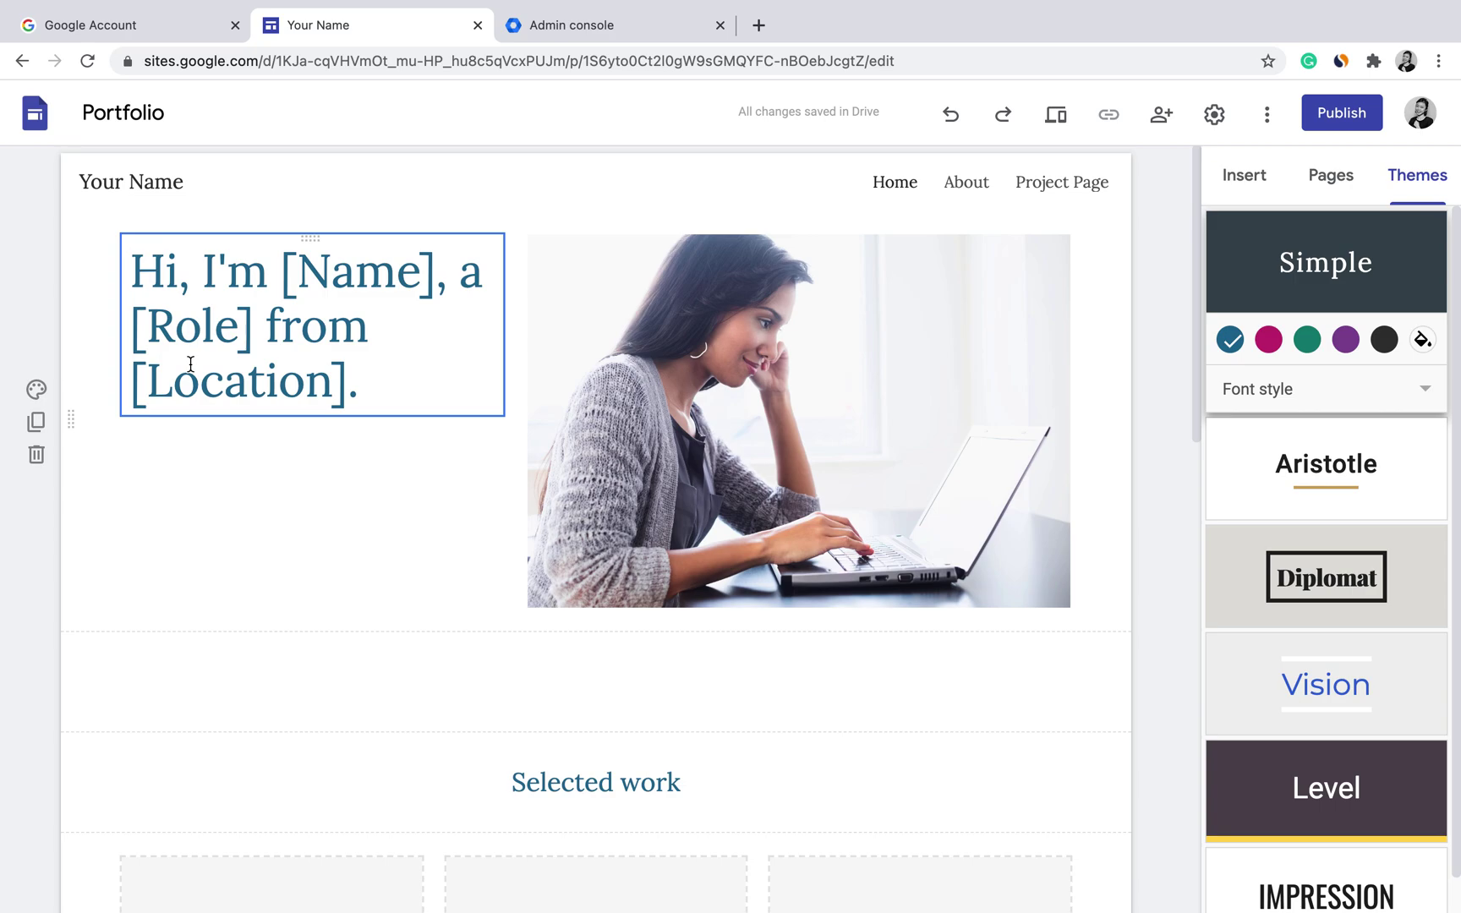
scroll(972, 512, down, 5)
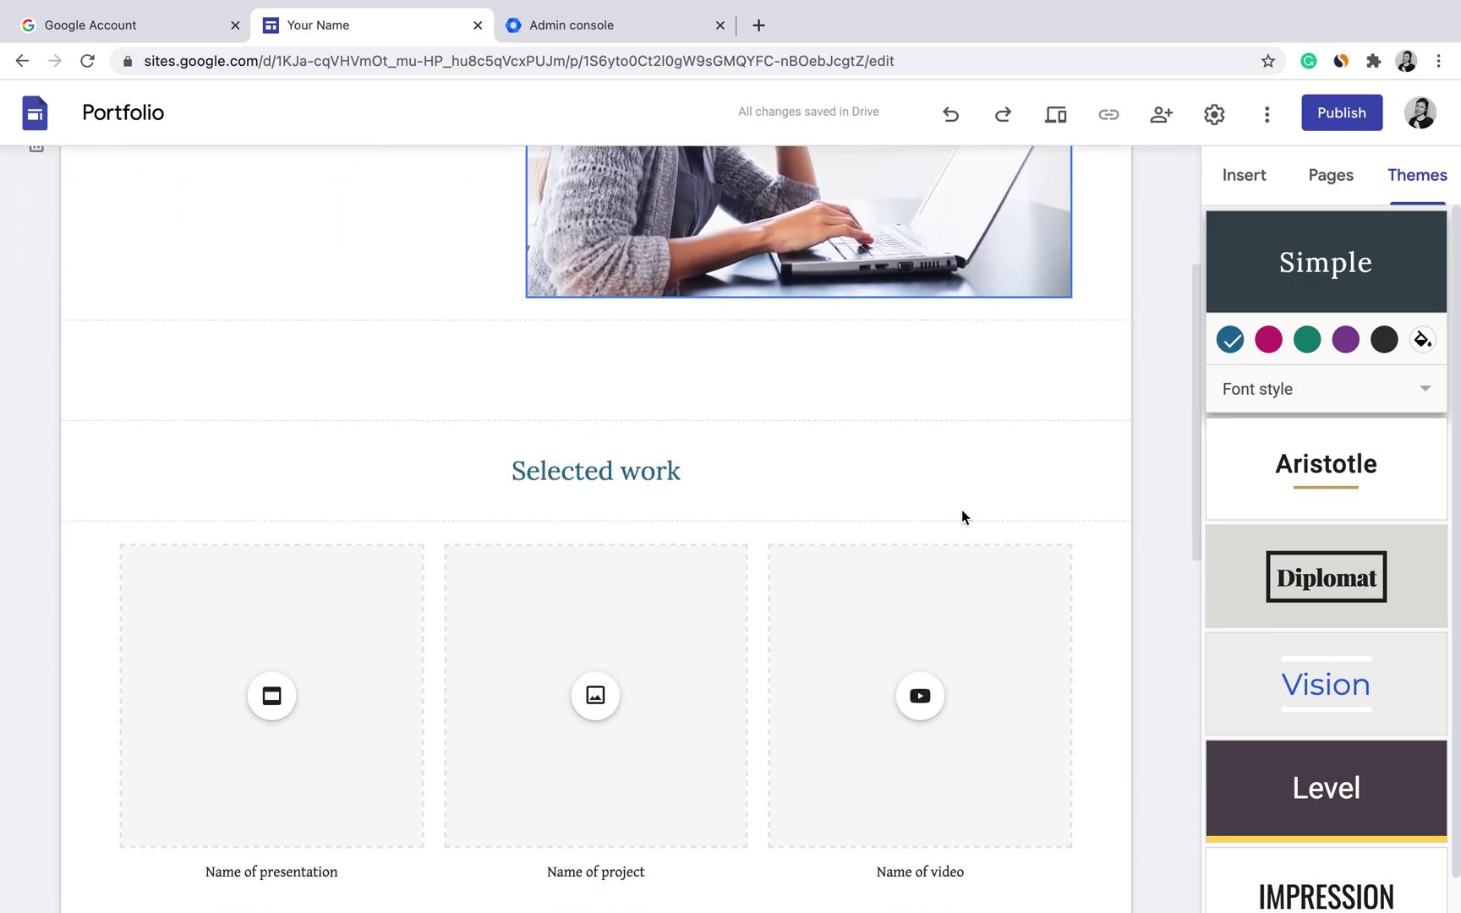
scroll(961, 509, down, 2)
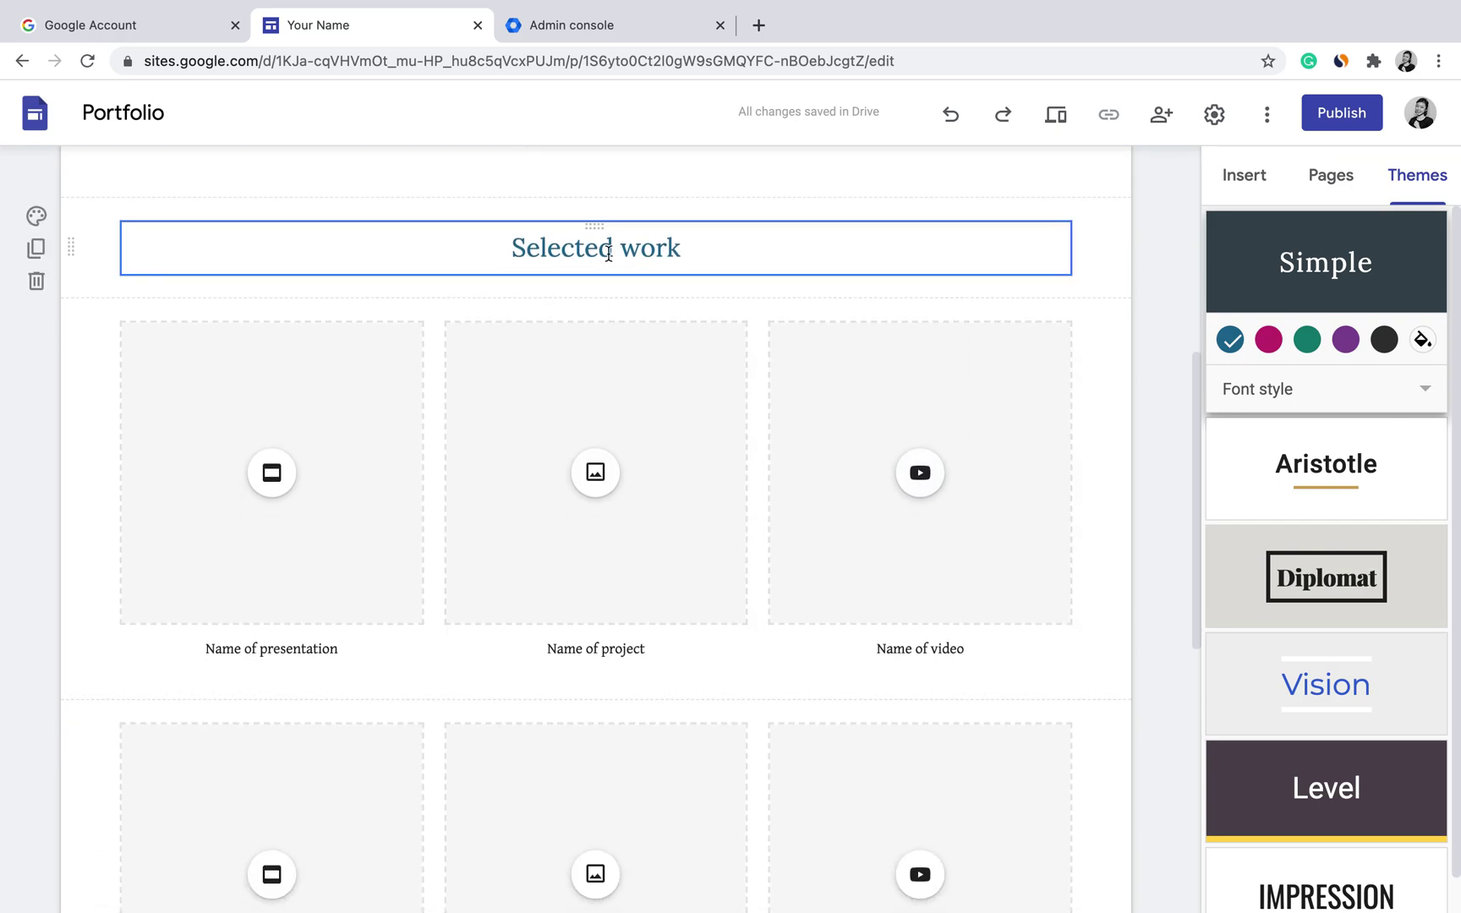
scroll(672, 430, down, 3)
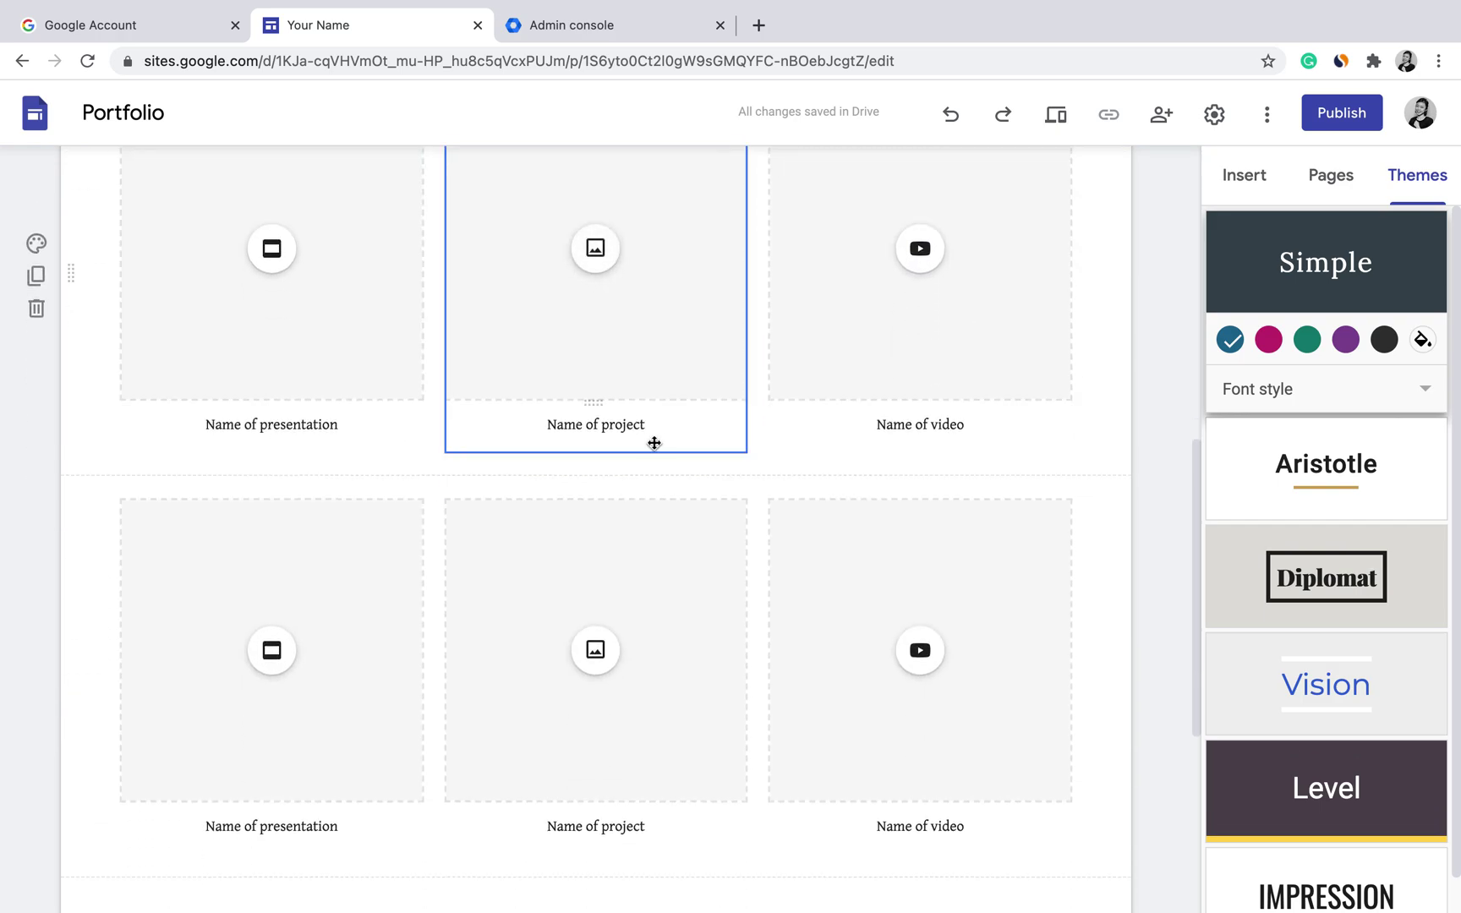
scroll(628, 442, down, 6)
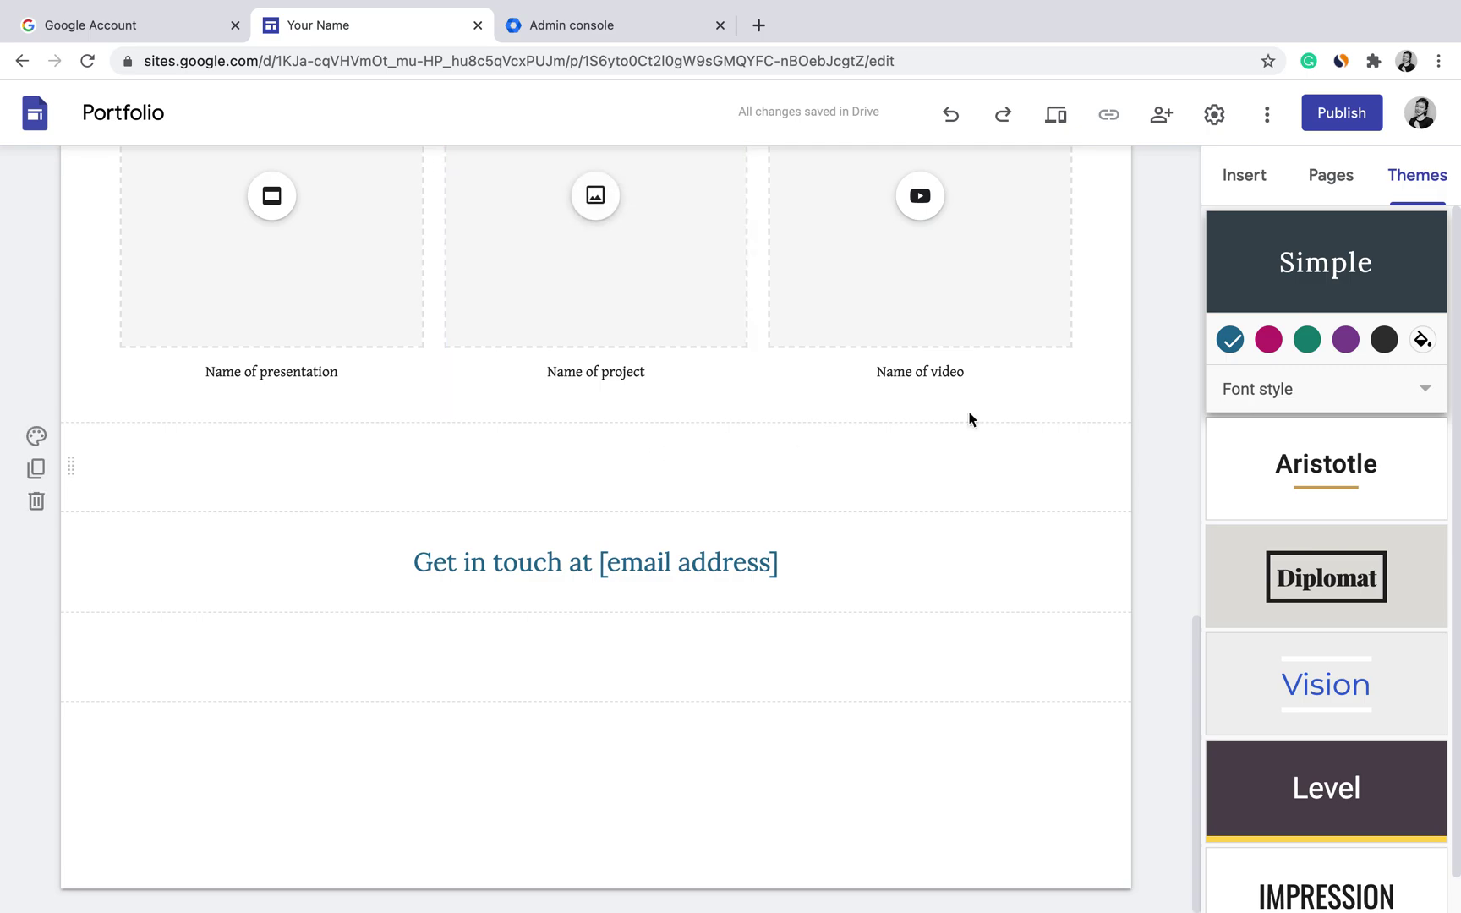
click(1369, 408)
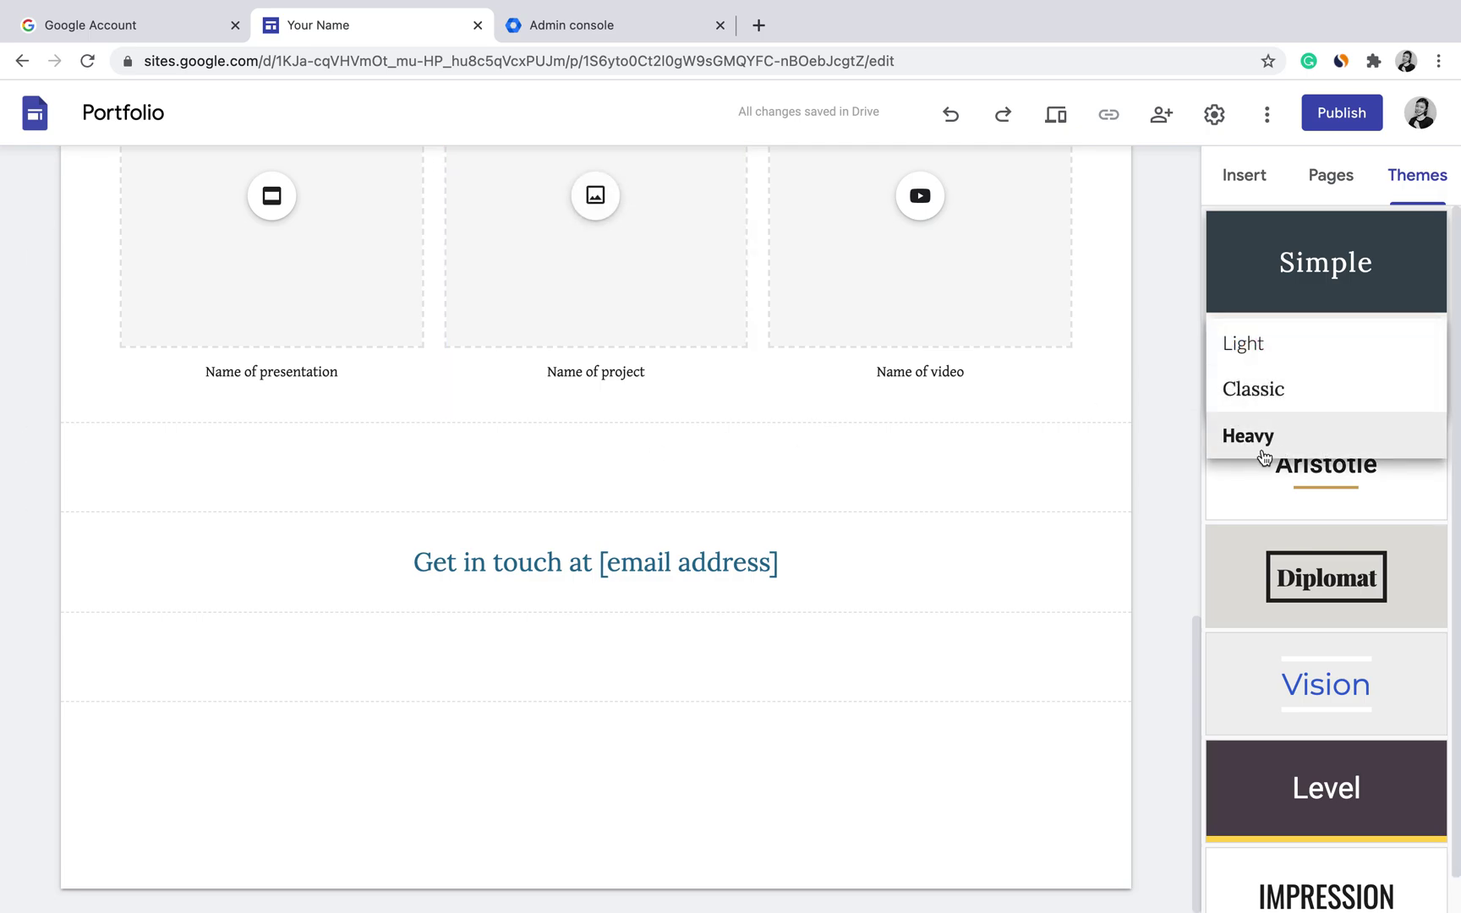
click(1167, 401)
scroll(1141, 457, up, 10)
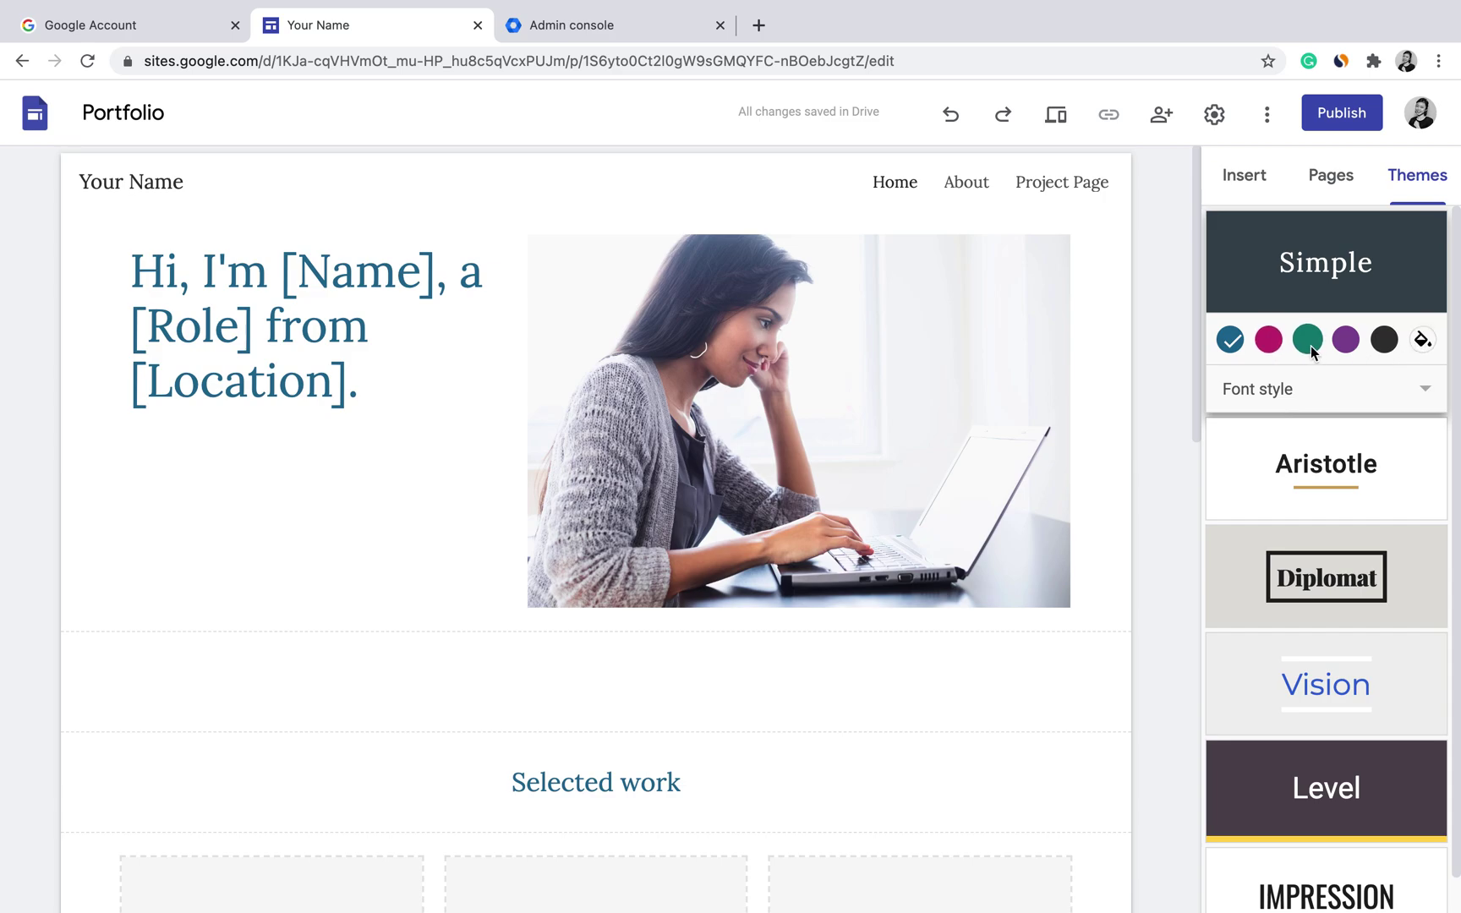
Try the magenta colour on the Simple theme, and restore the blue colour and the Light font style.
click(1269, 340)
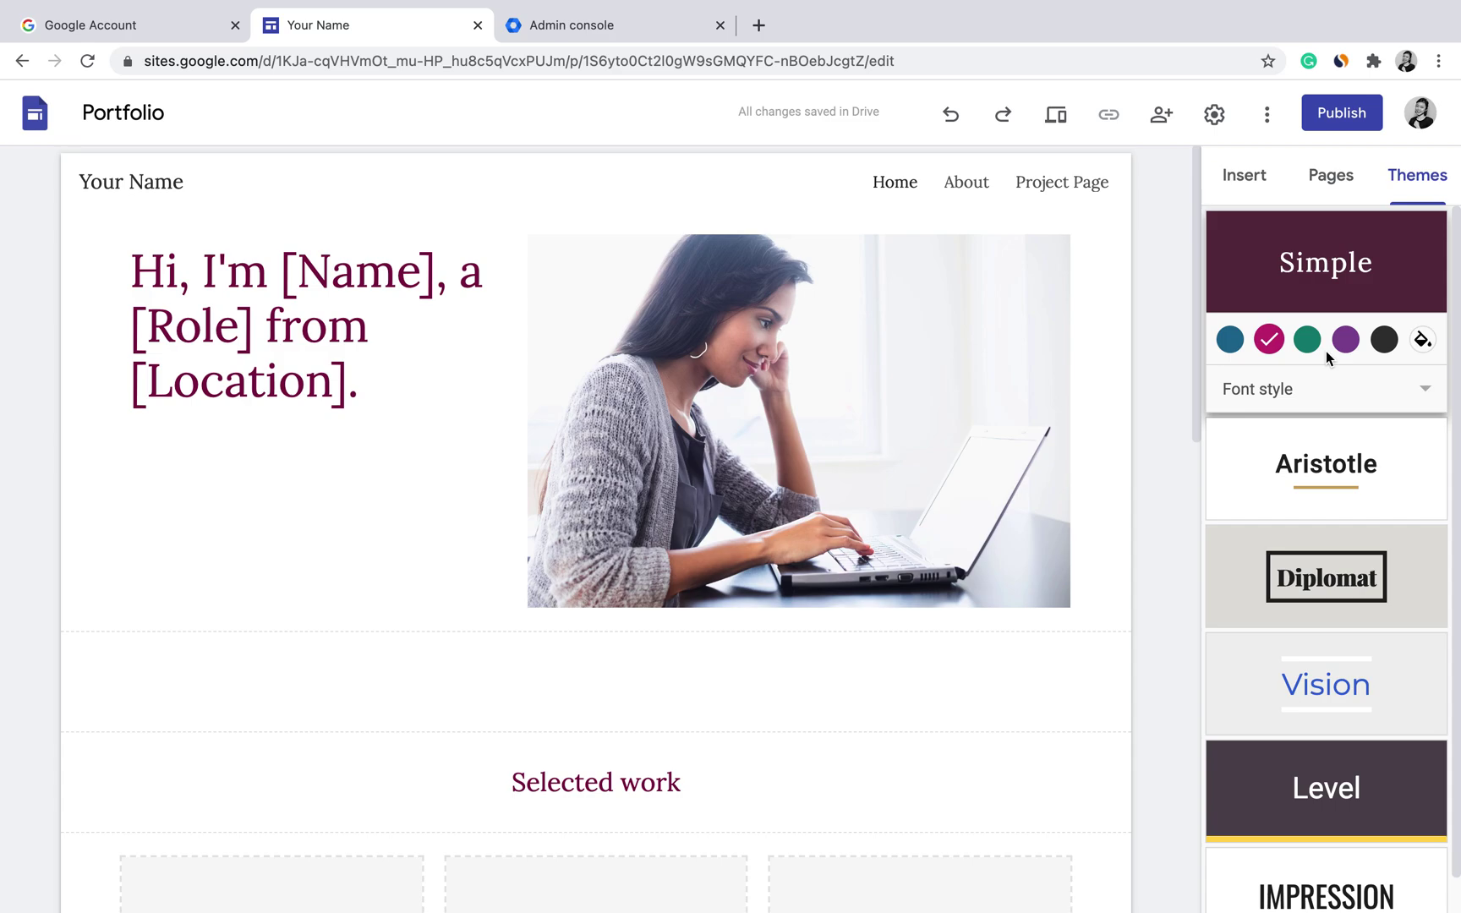
click(1234, 342)
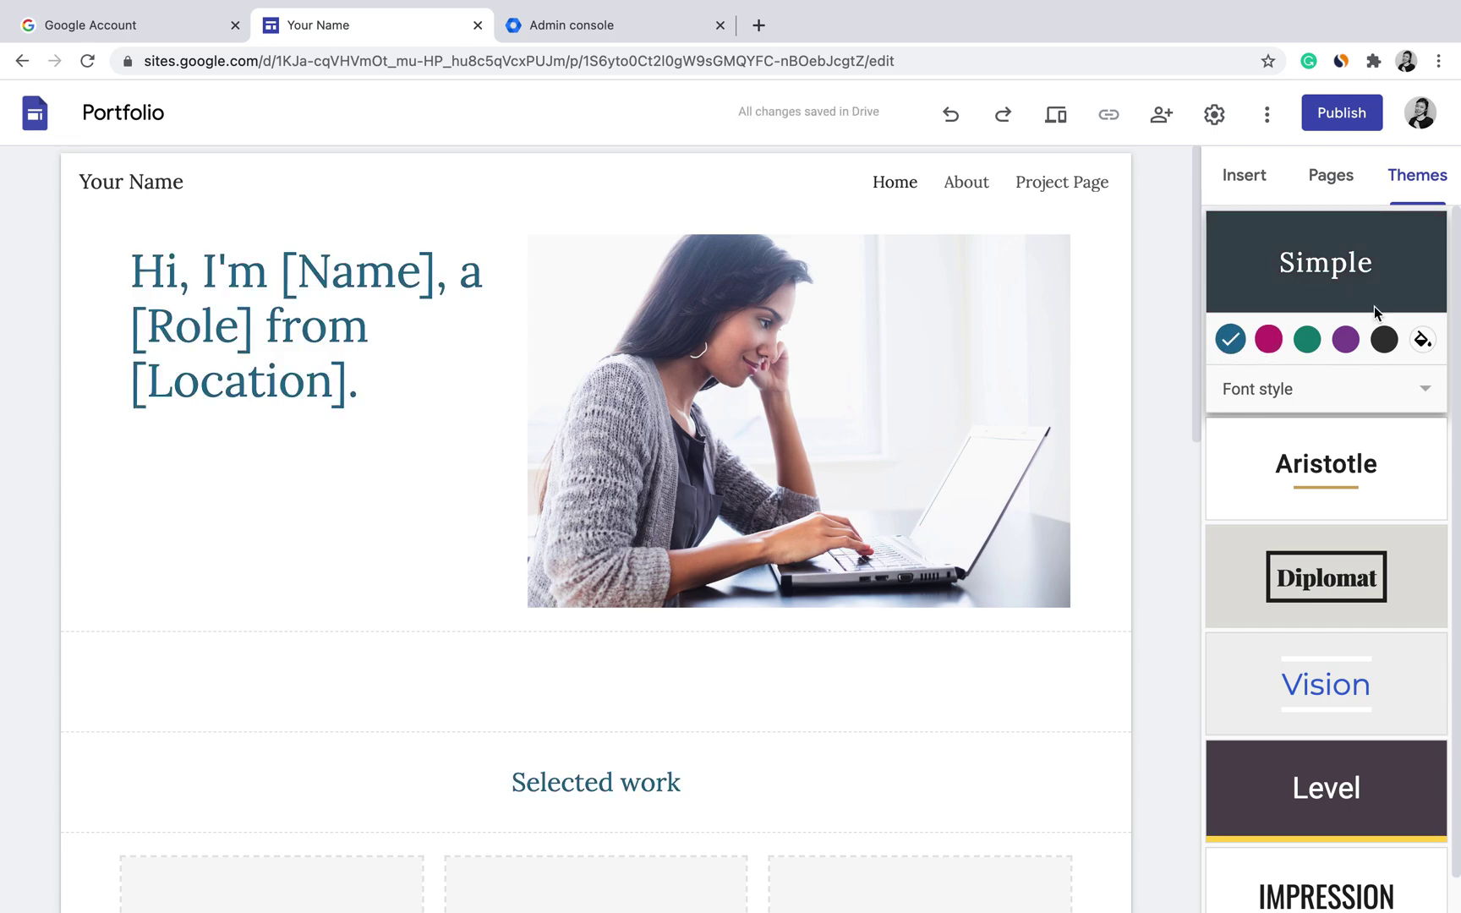
click(1349, 390)
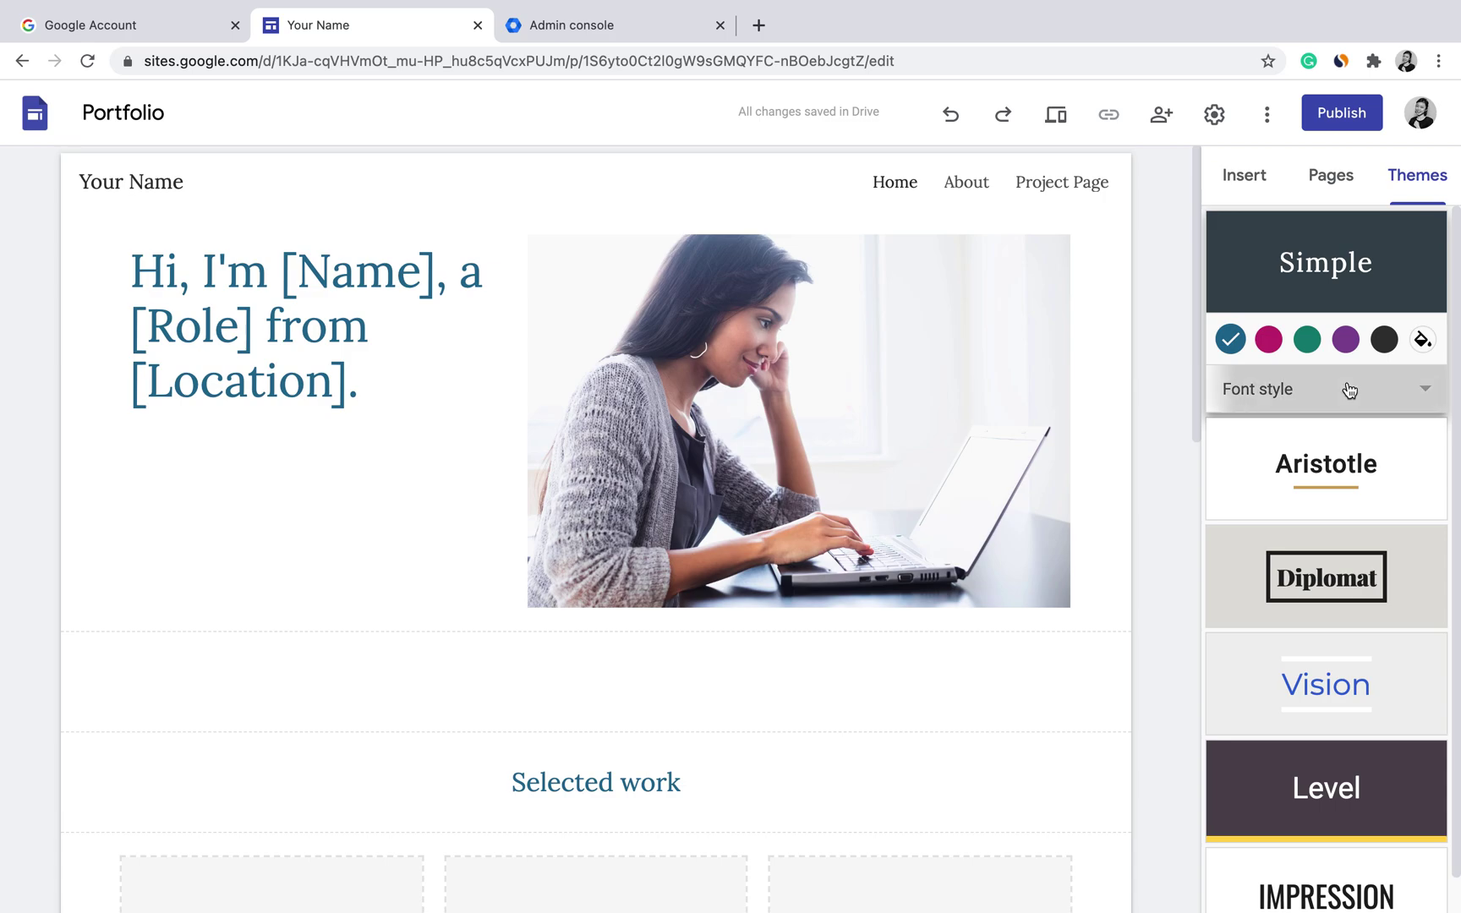
click(1311, 349)
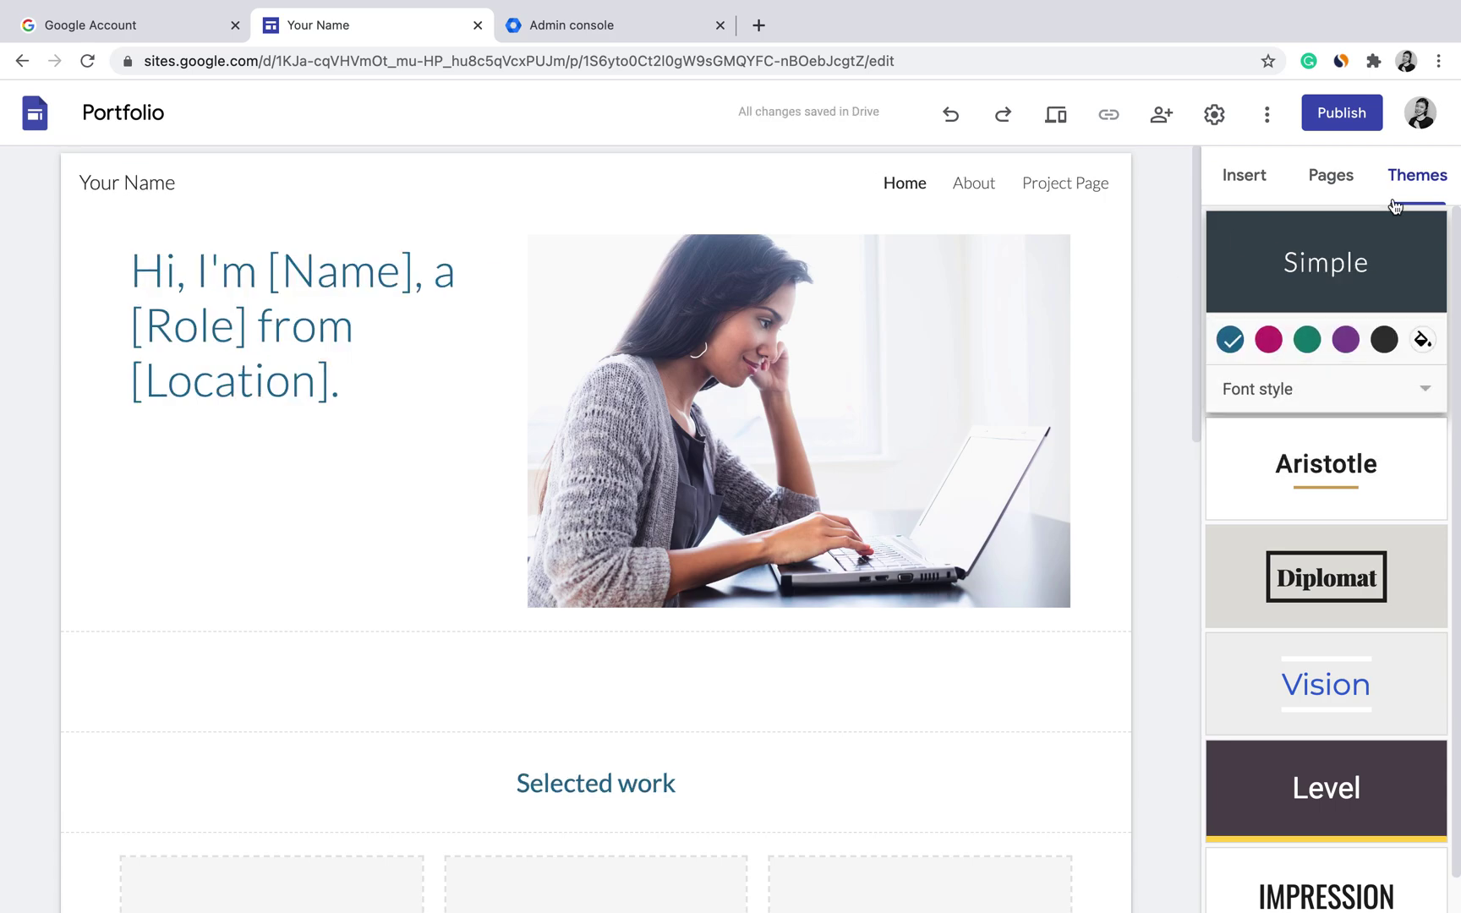
Open the site's About page and examine its sections from the image down to Education.
click(1333, 181)
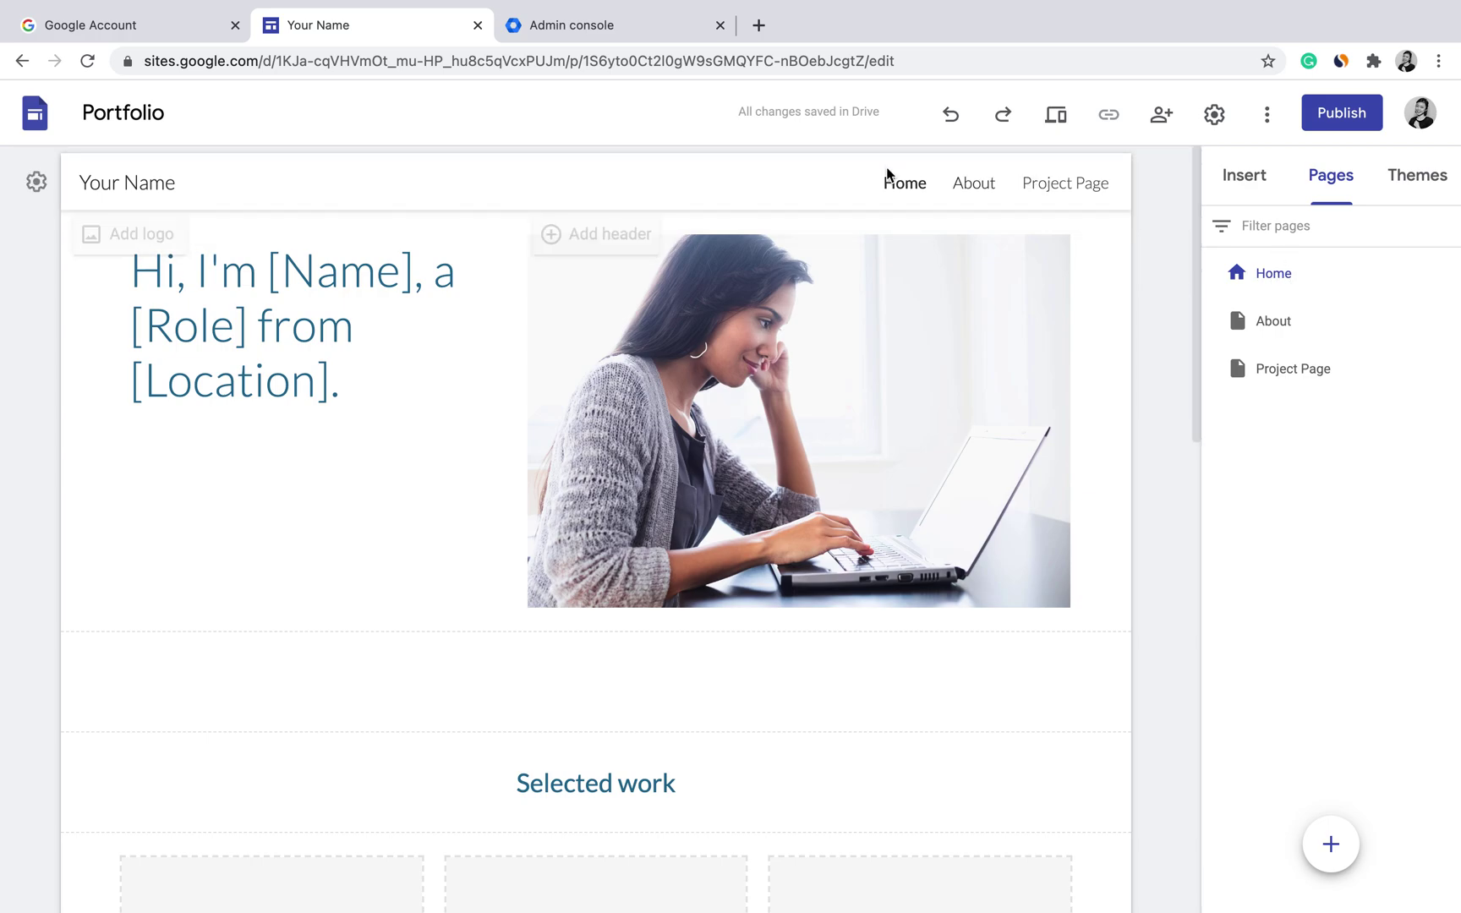
click(1296, 337)
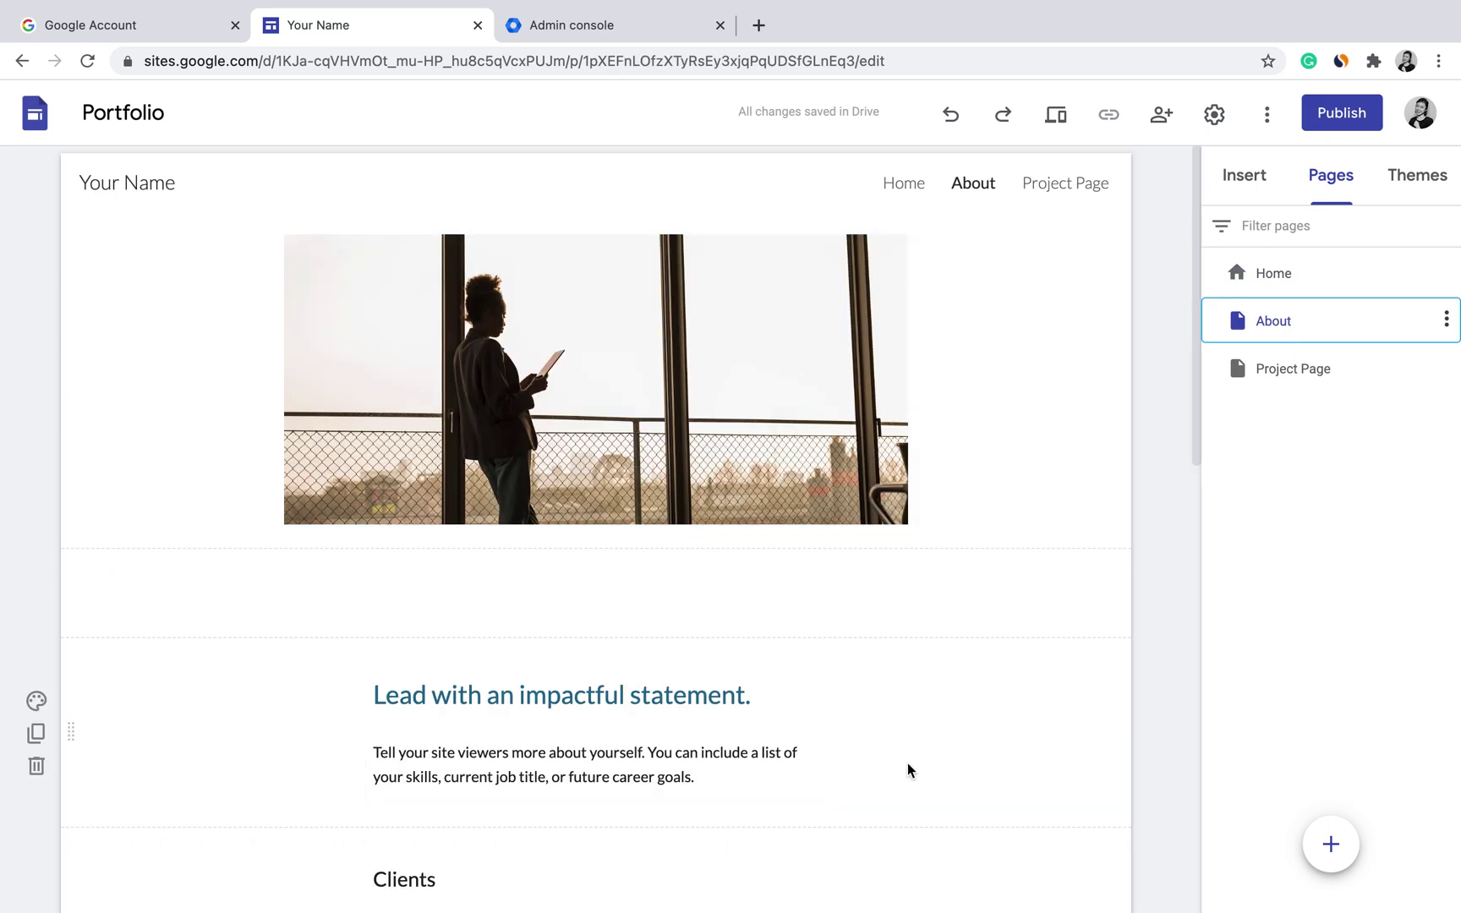
scroll(911, 756, down, 3)
scroll(956, 749, down, 8)
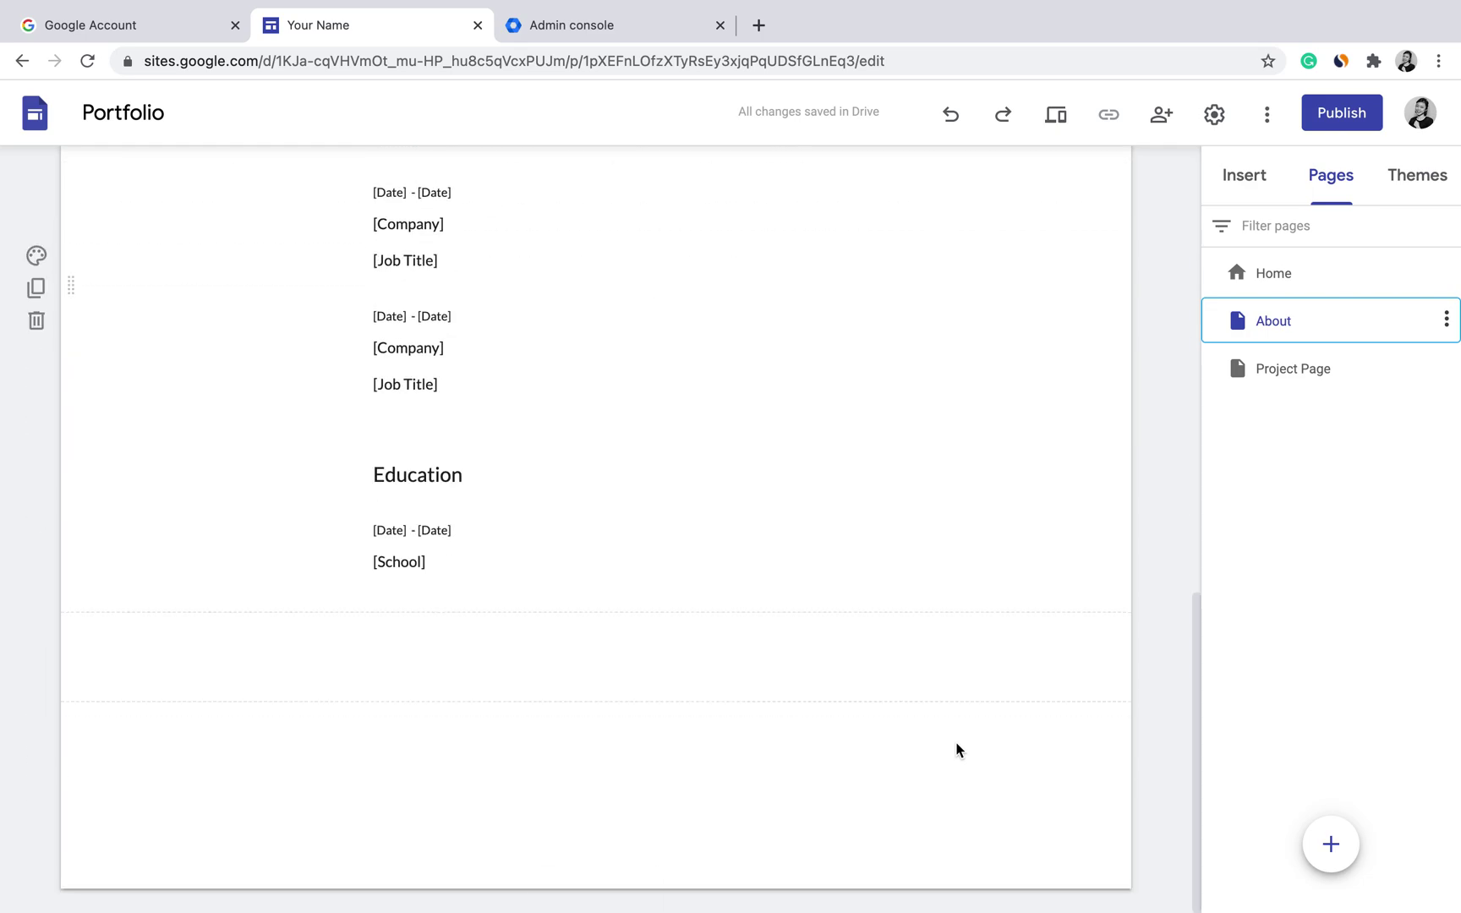
scroll(956, 749, up, 6)
scroll(956, 749, up, 5)
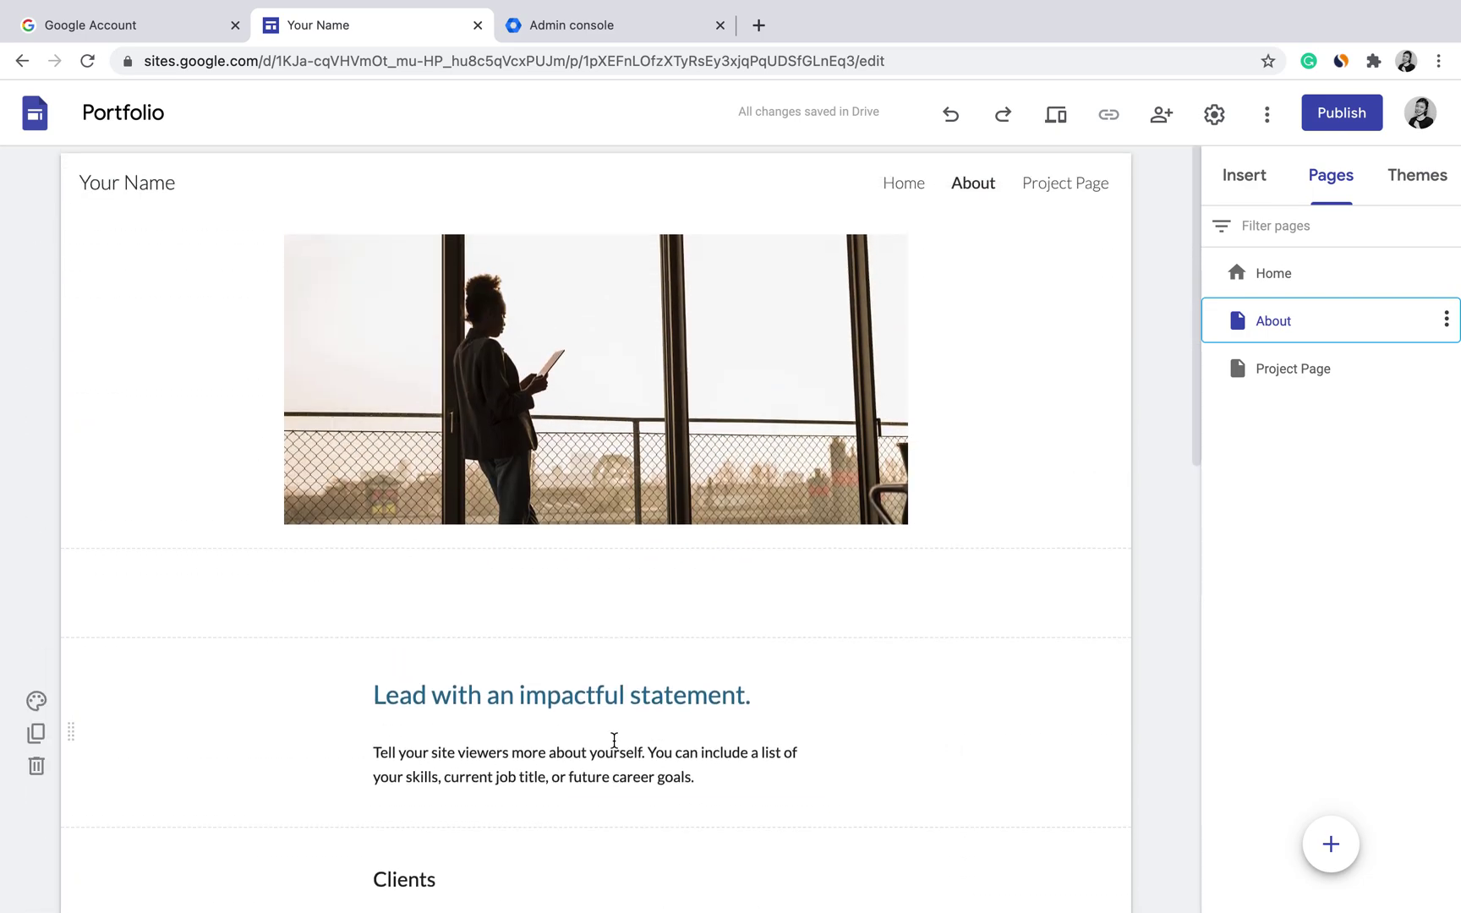
Open the Project Page and examine its title, description and image placeholders.
click(1289, 371)
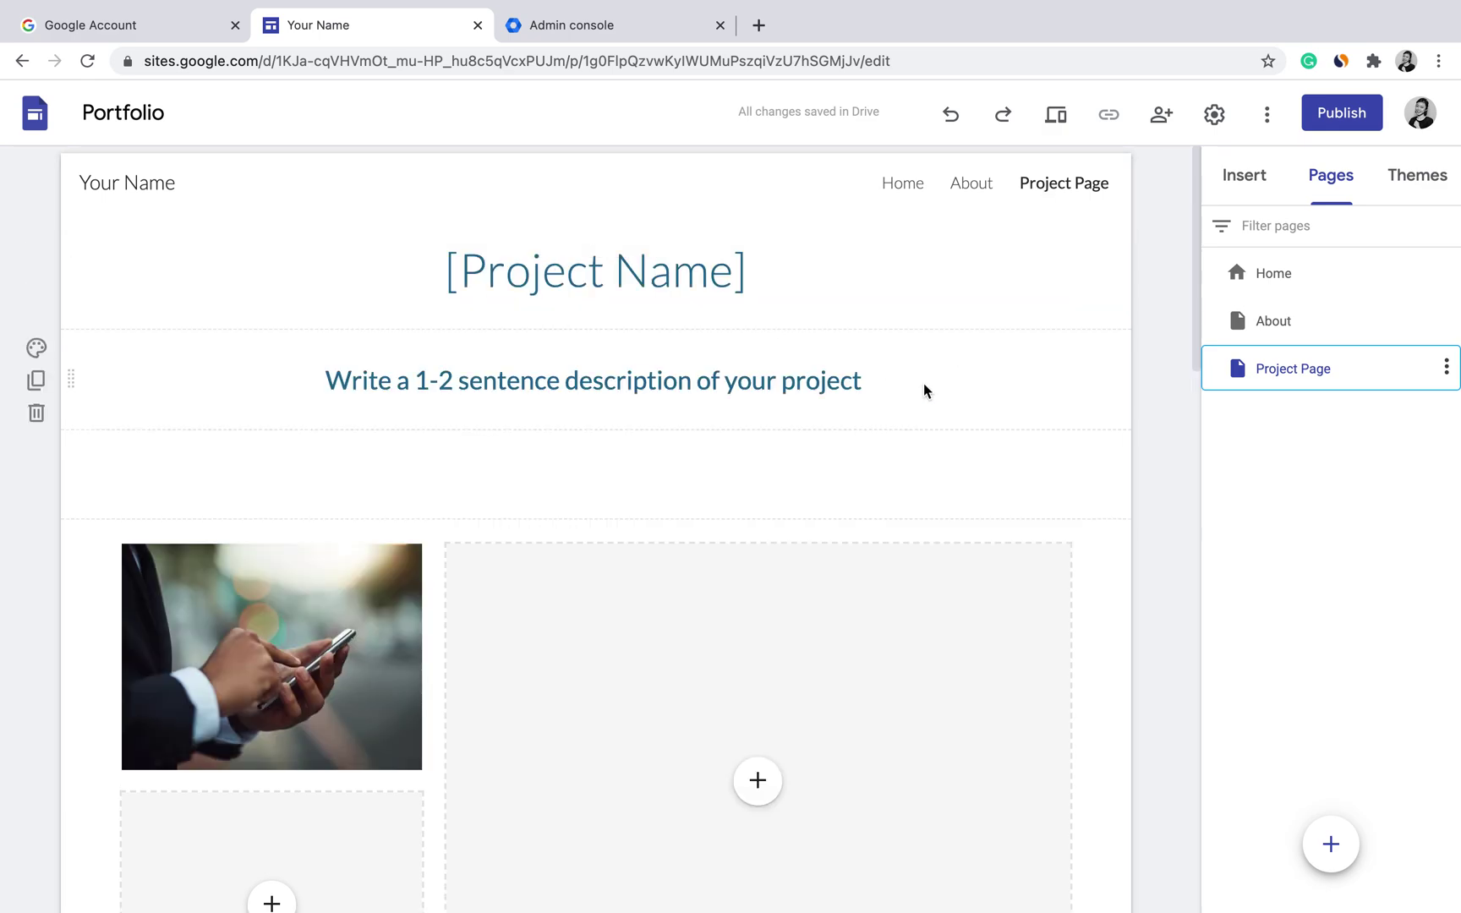
scroll(973, 578, down, 3)
scroll(973, 578, down, 10)
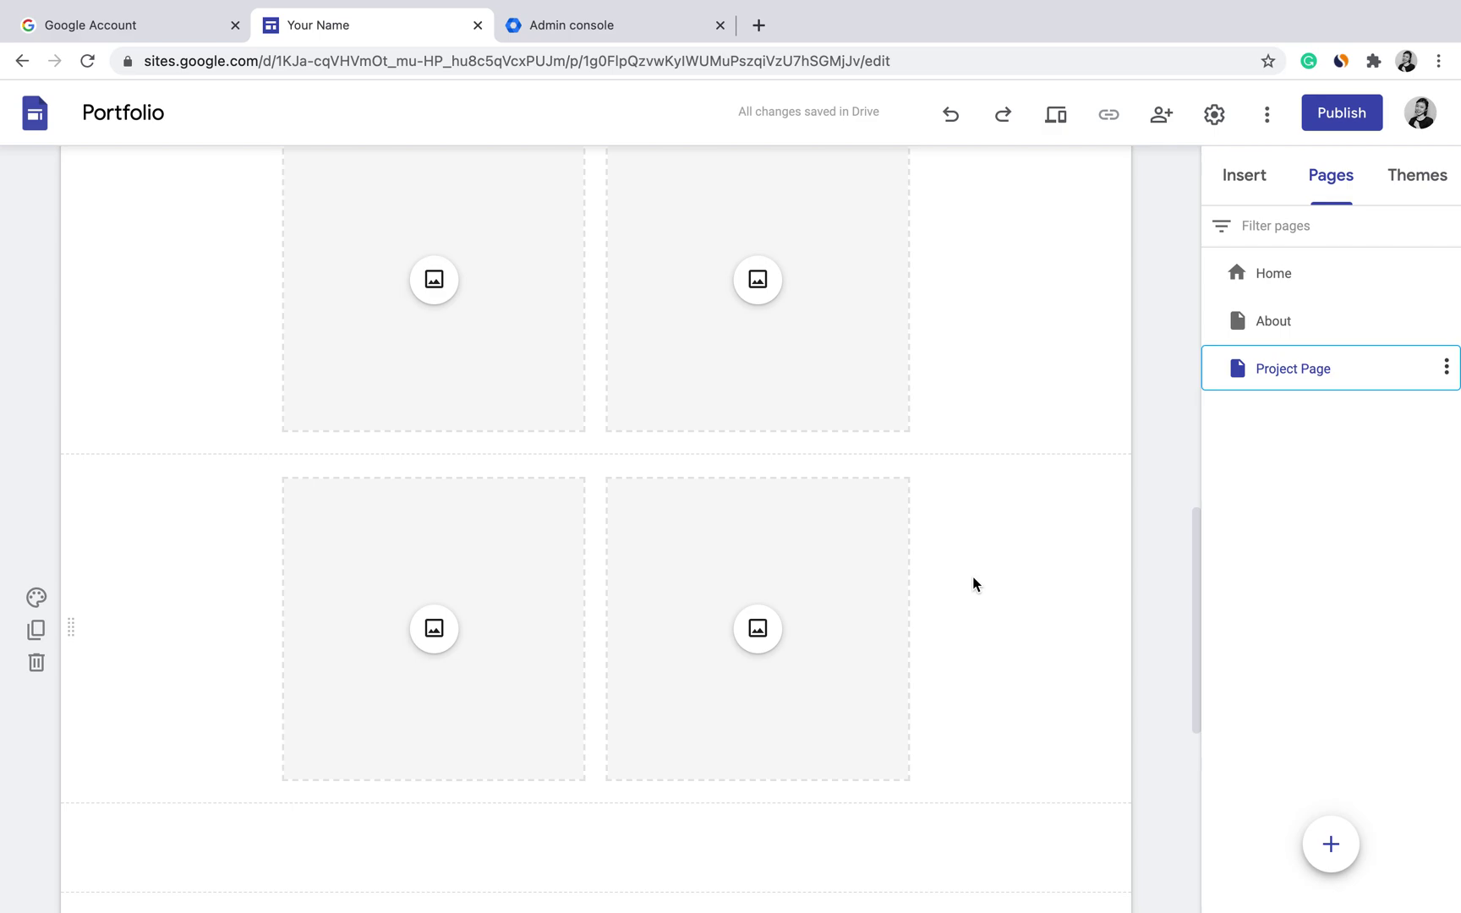
scroll(972, 583, down, 7)
scroll(972, 584, up, 15)
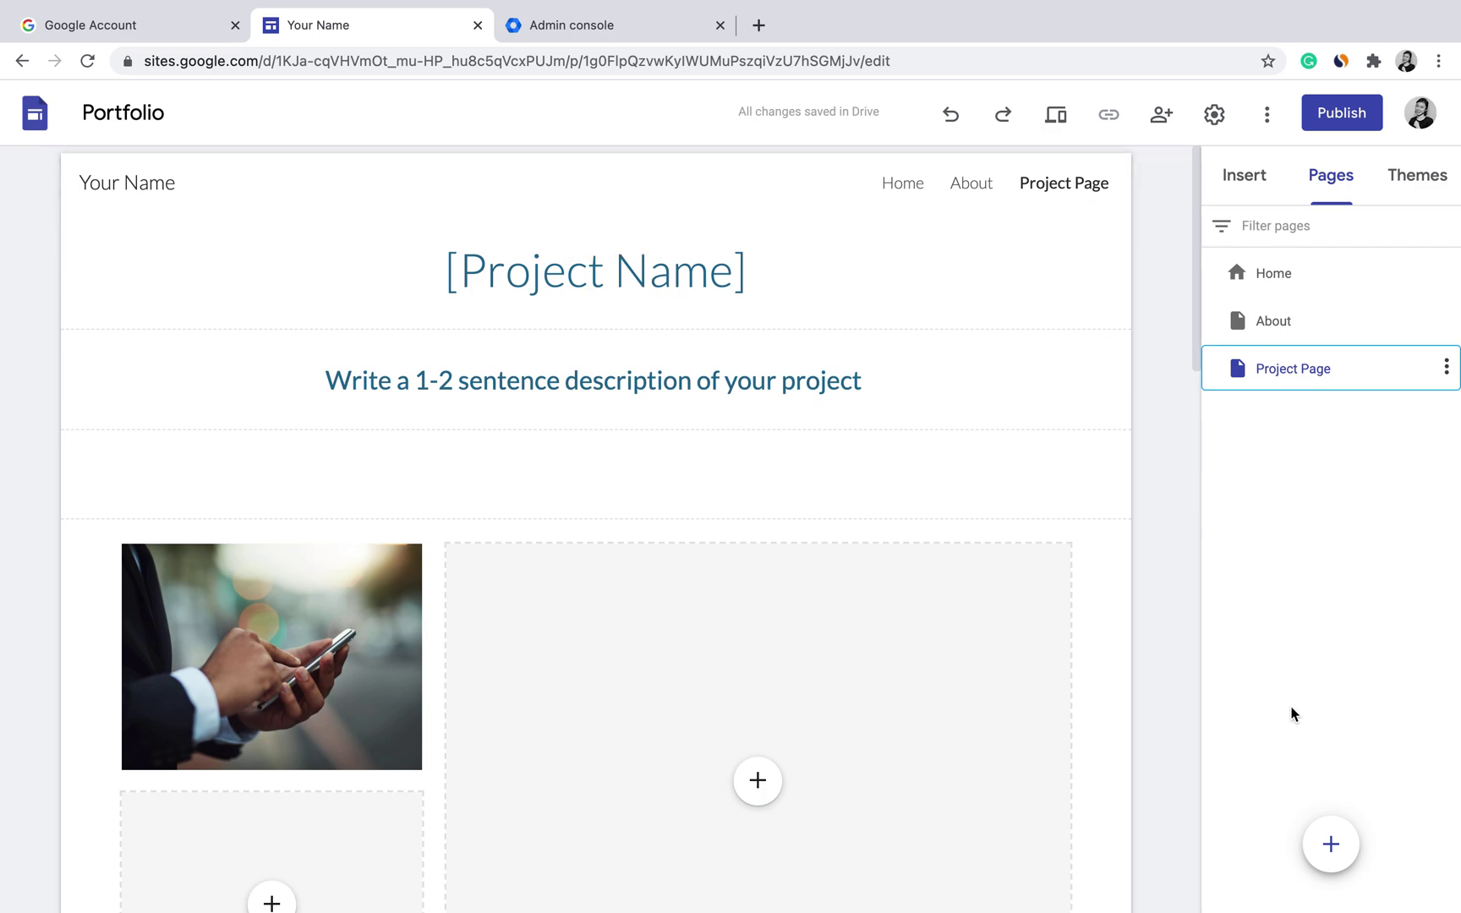
Add a new page named Contact to the site.
mouse_move(1331, 849)
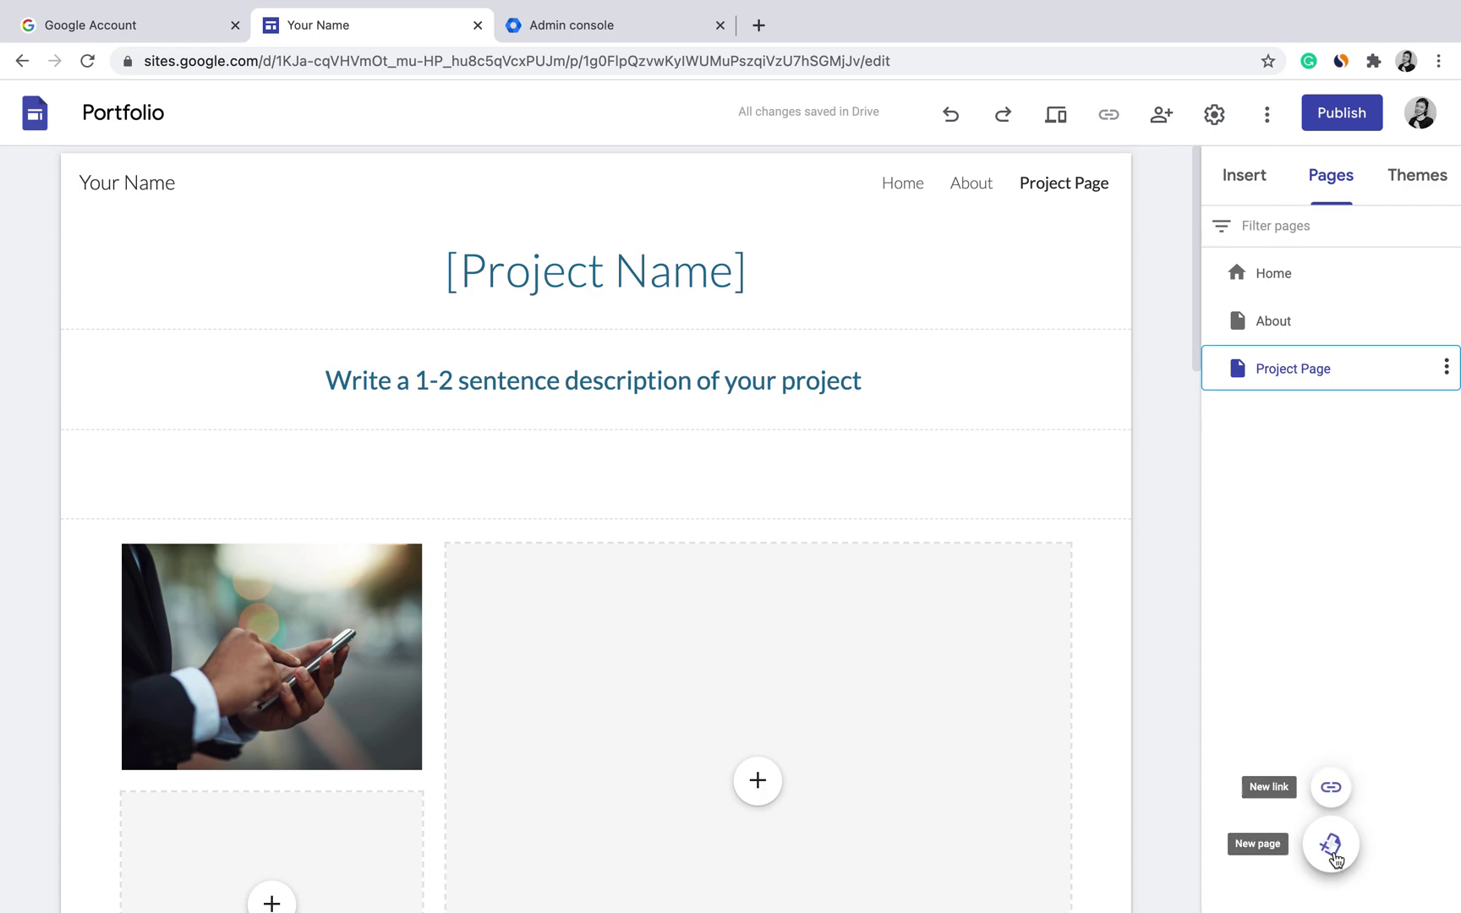
click(1332, 846)
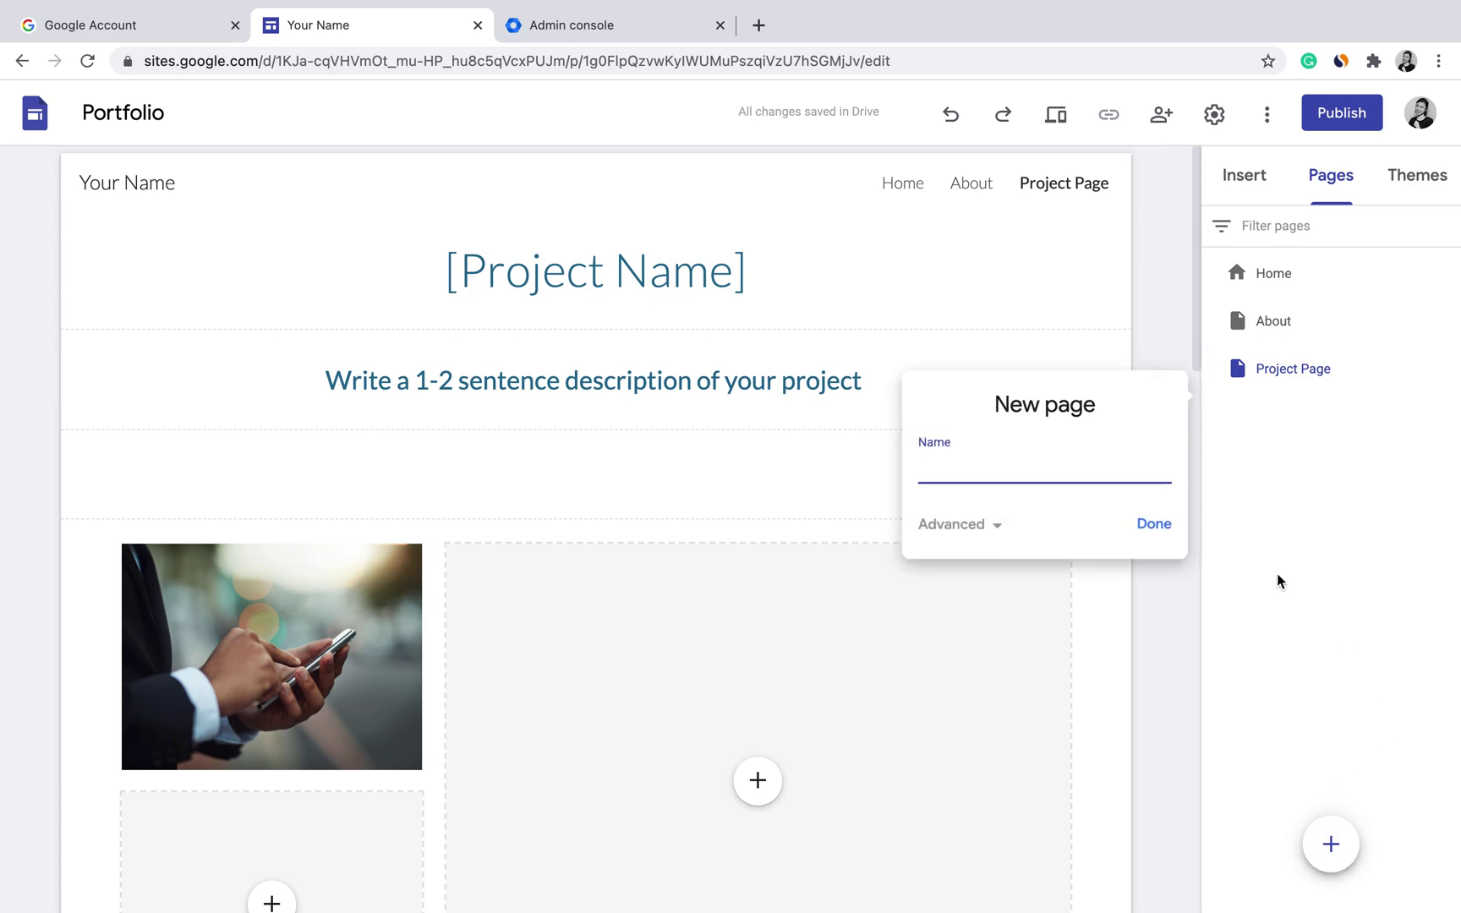
text(Contact)
click(1155, 524)
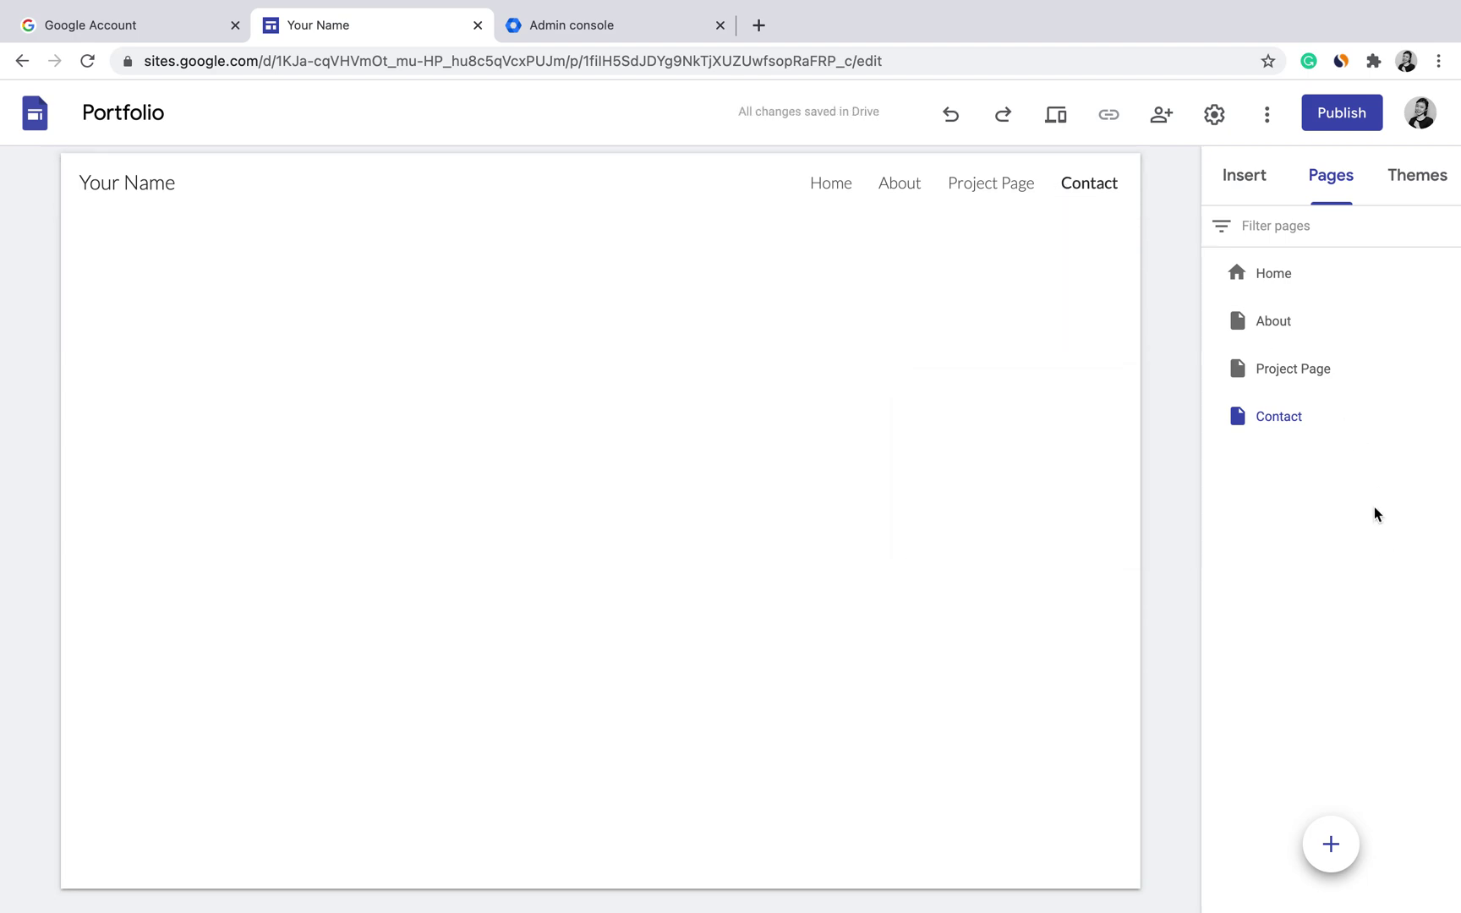
Move the Contact page ahead of Project Page in the page order, and return it to the end.
mouse_move(1301, 433)
drag(1349, 421, 1331, 299)
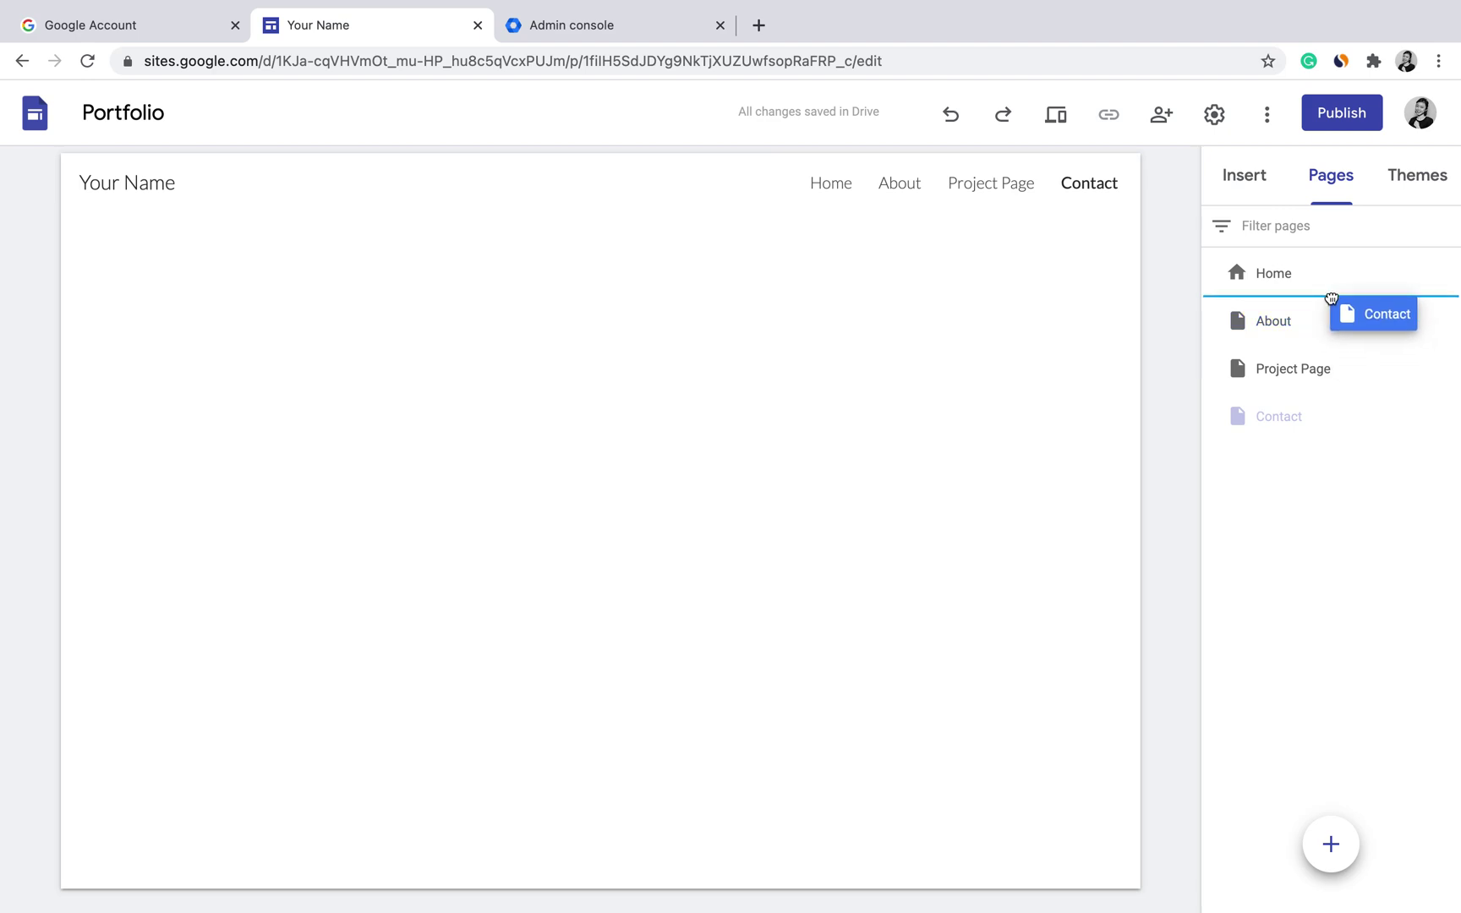
drag(1332, 298, 1336, 349)
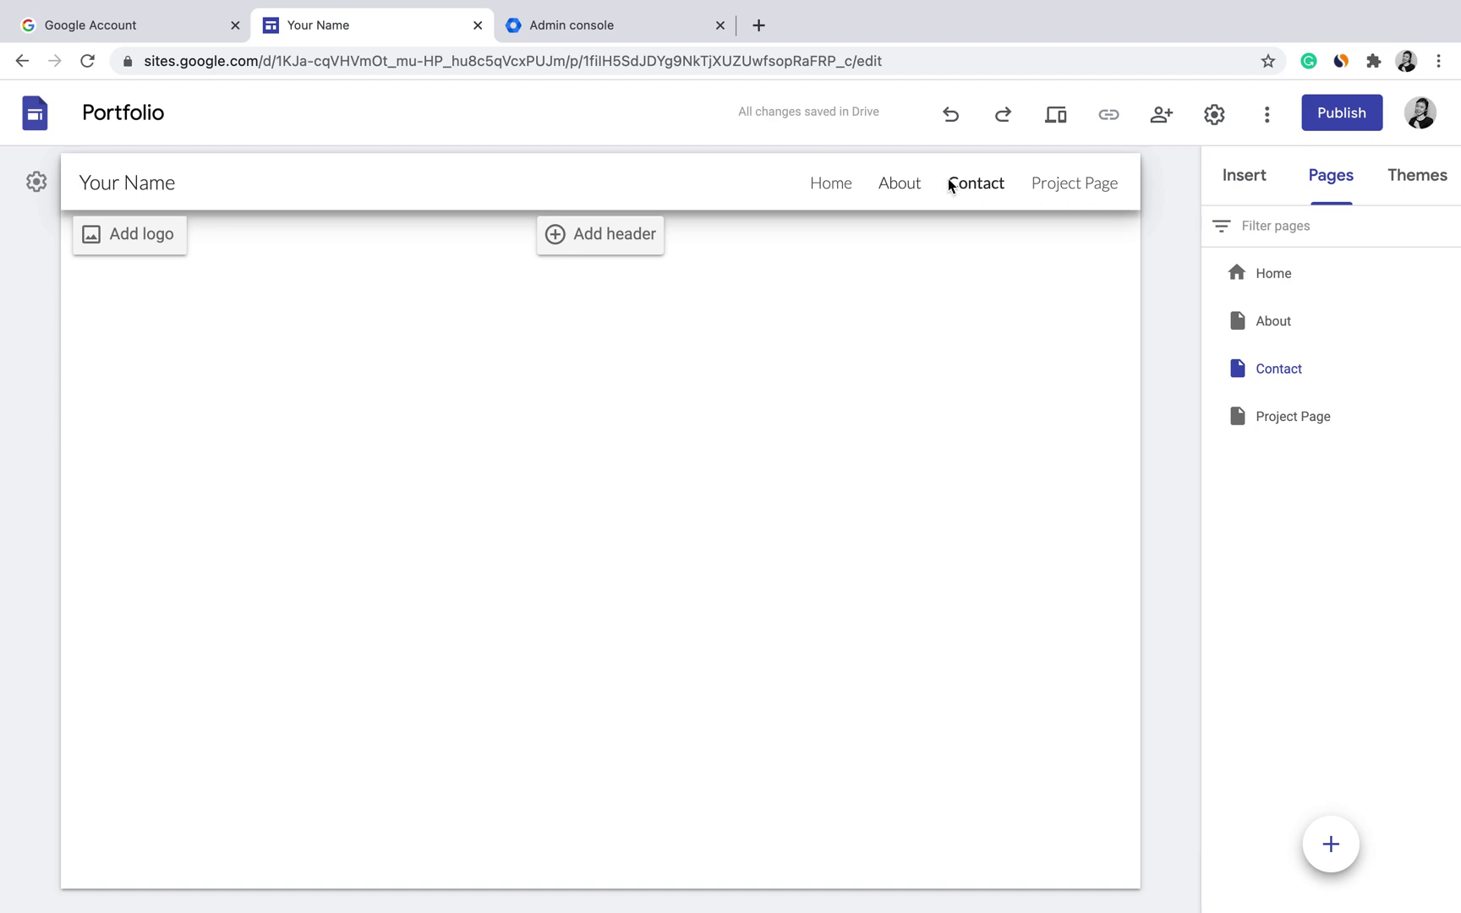
drag(1294, 368, 1305, 456)
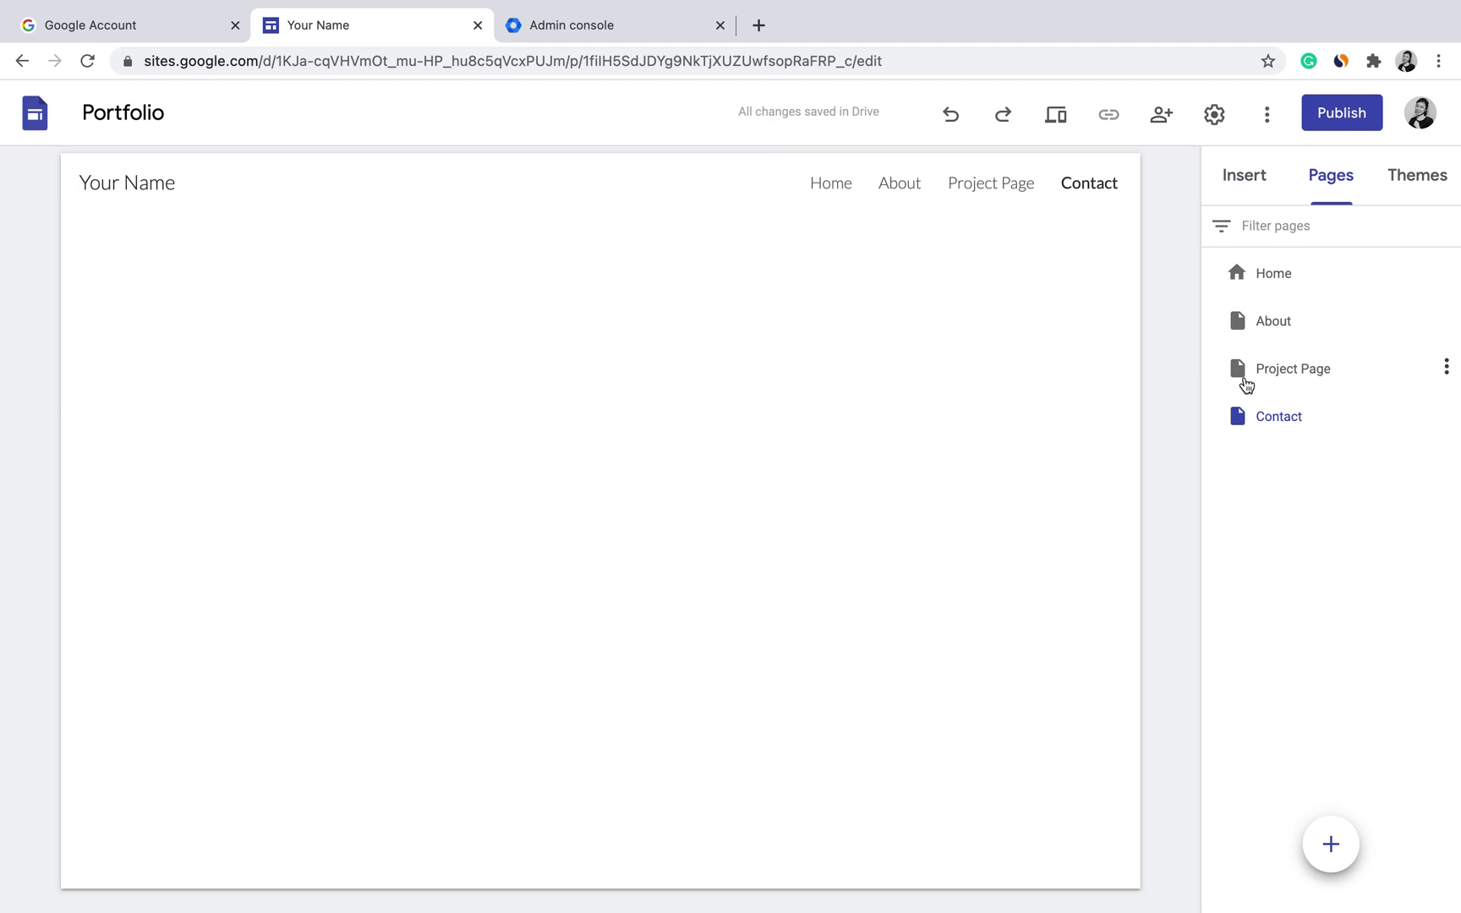
mouse_move(1332, 852)
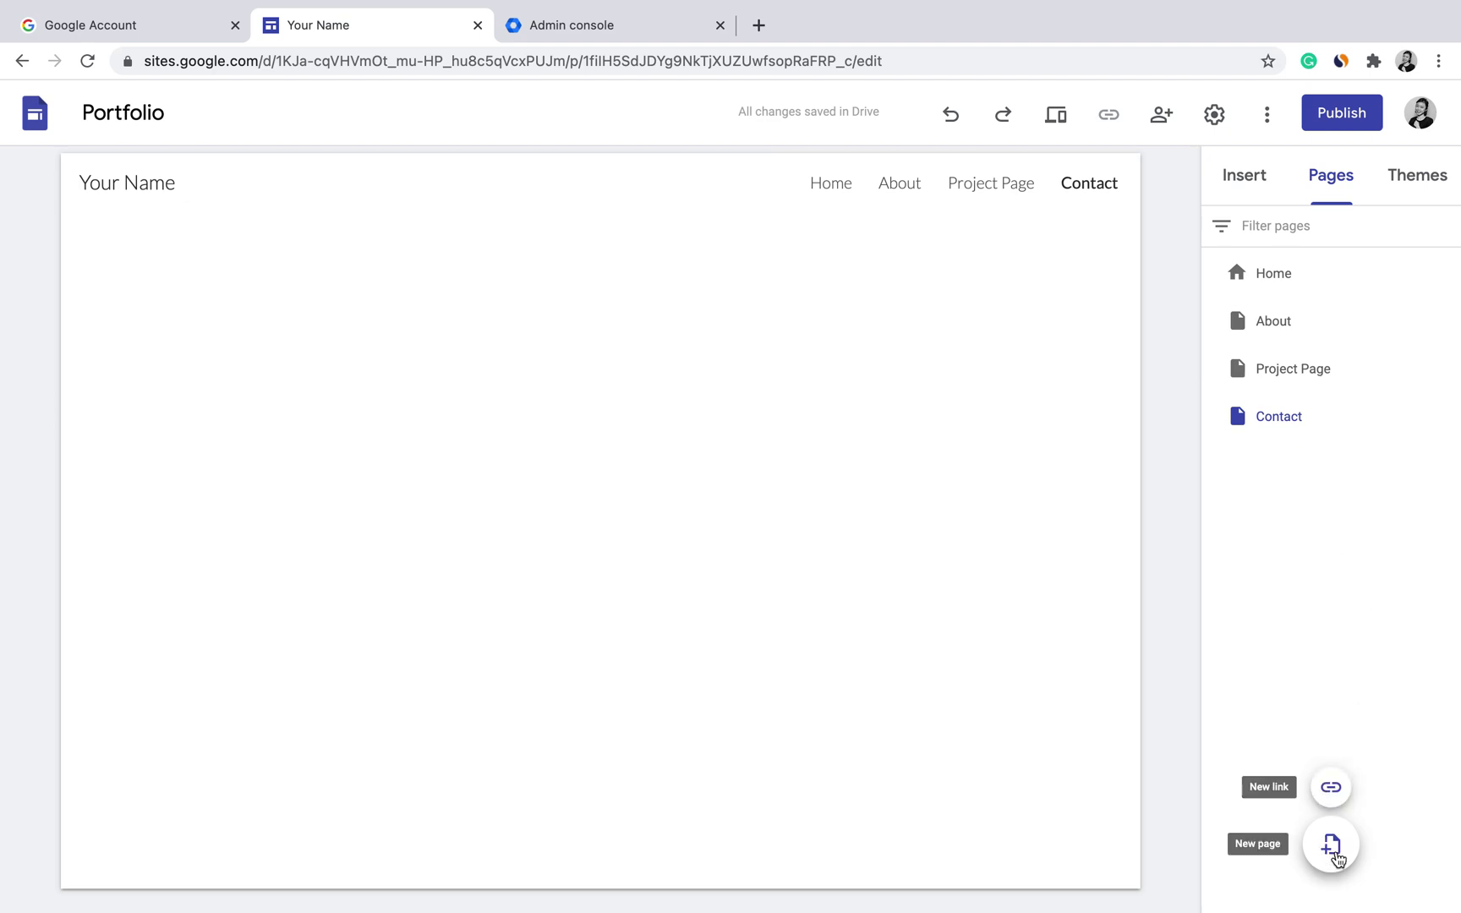
click(1337, 798)
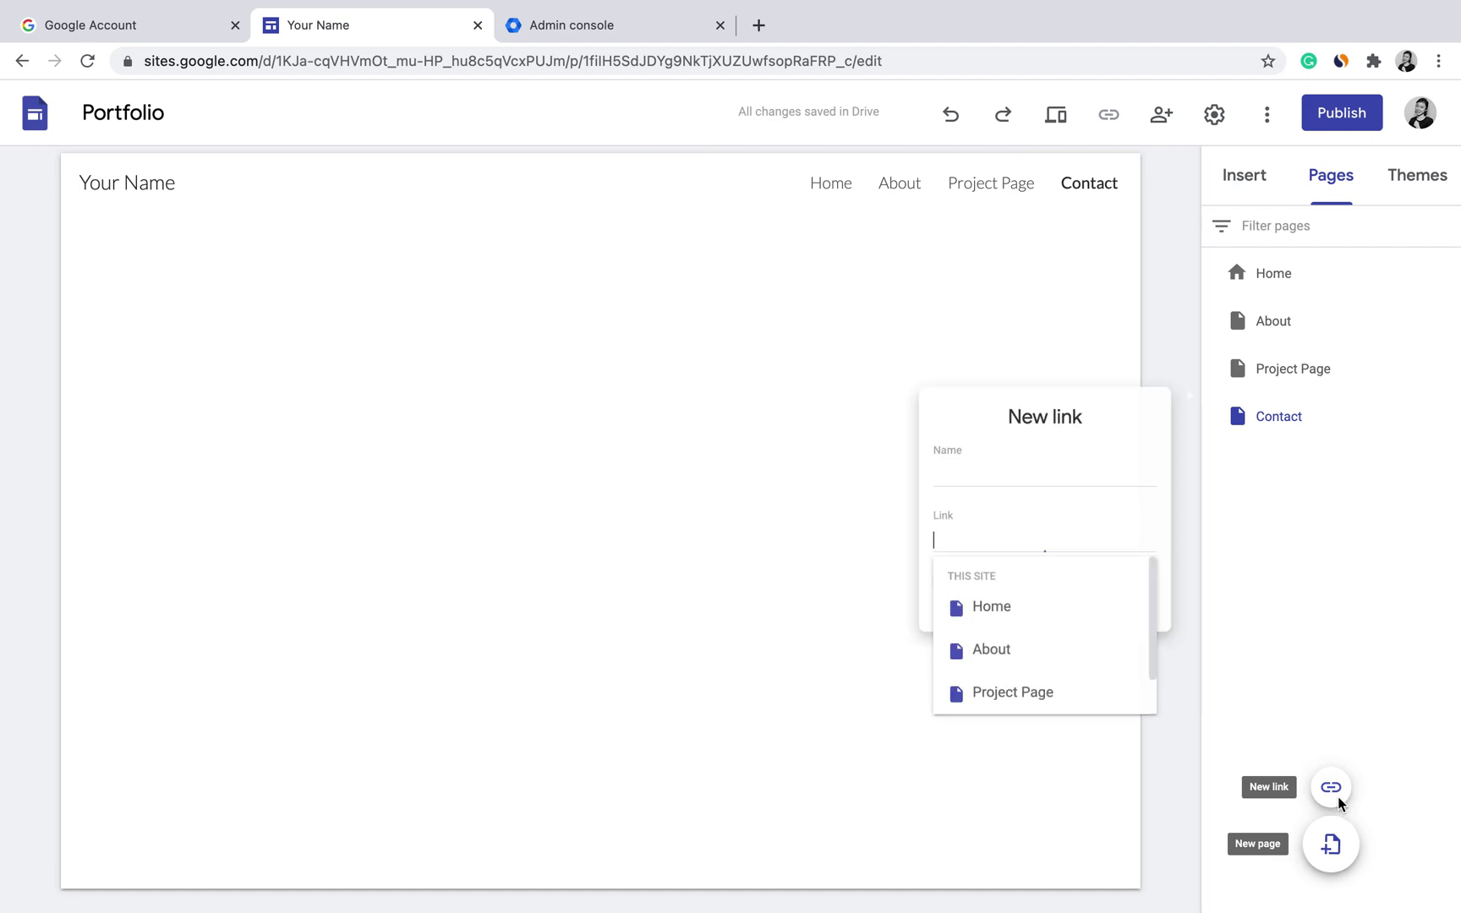
text(www)
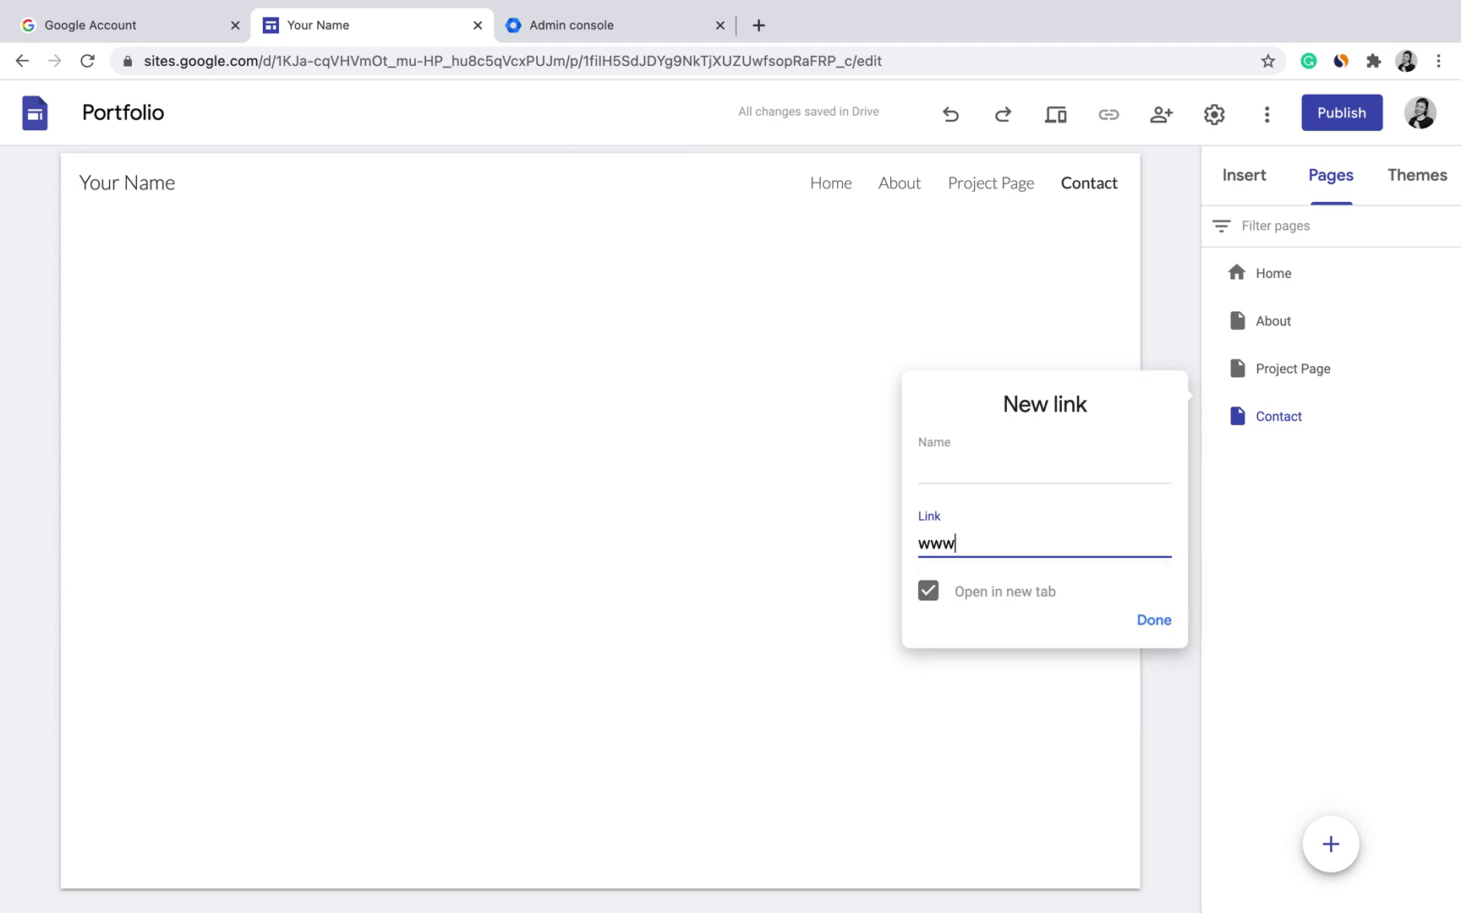
text(.redbeatacademy.com)
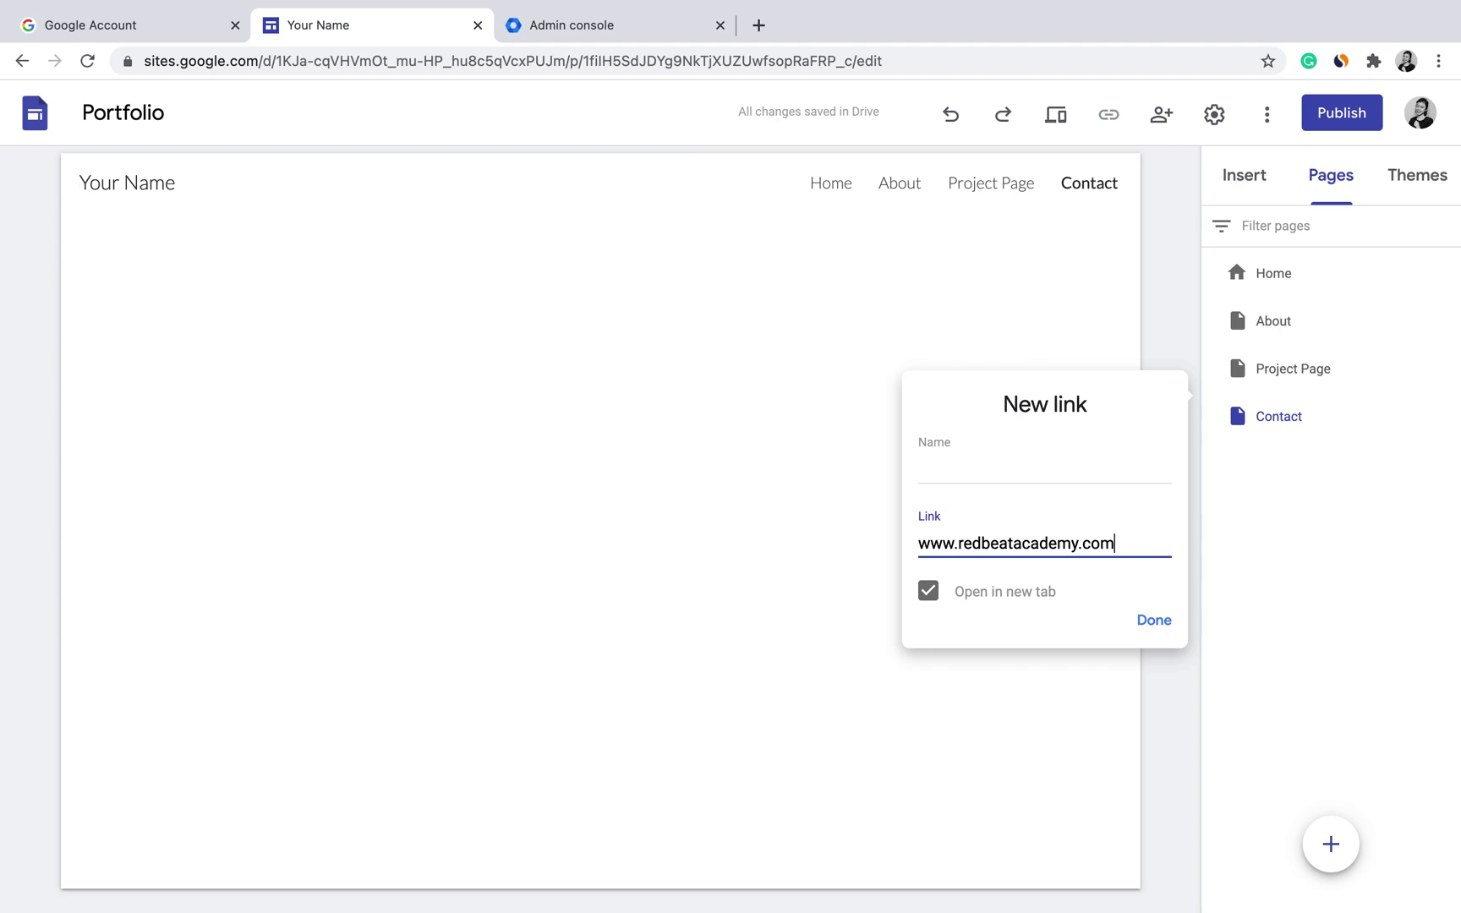
click(1018, 472)
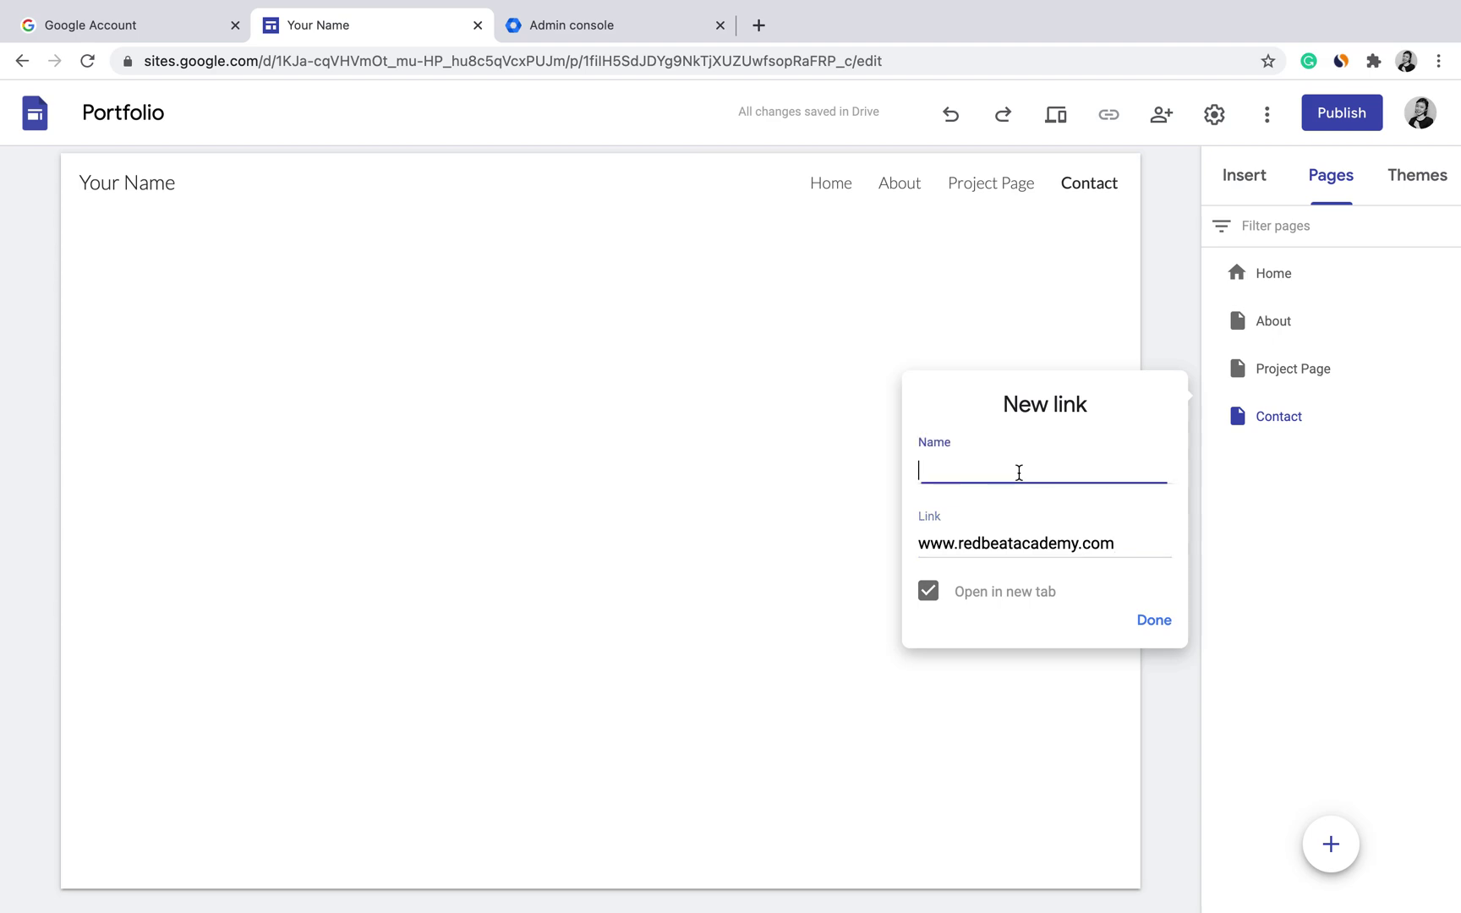
text(Sign Up)
click(1154, 619)
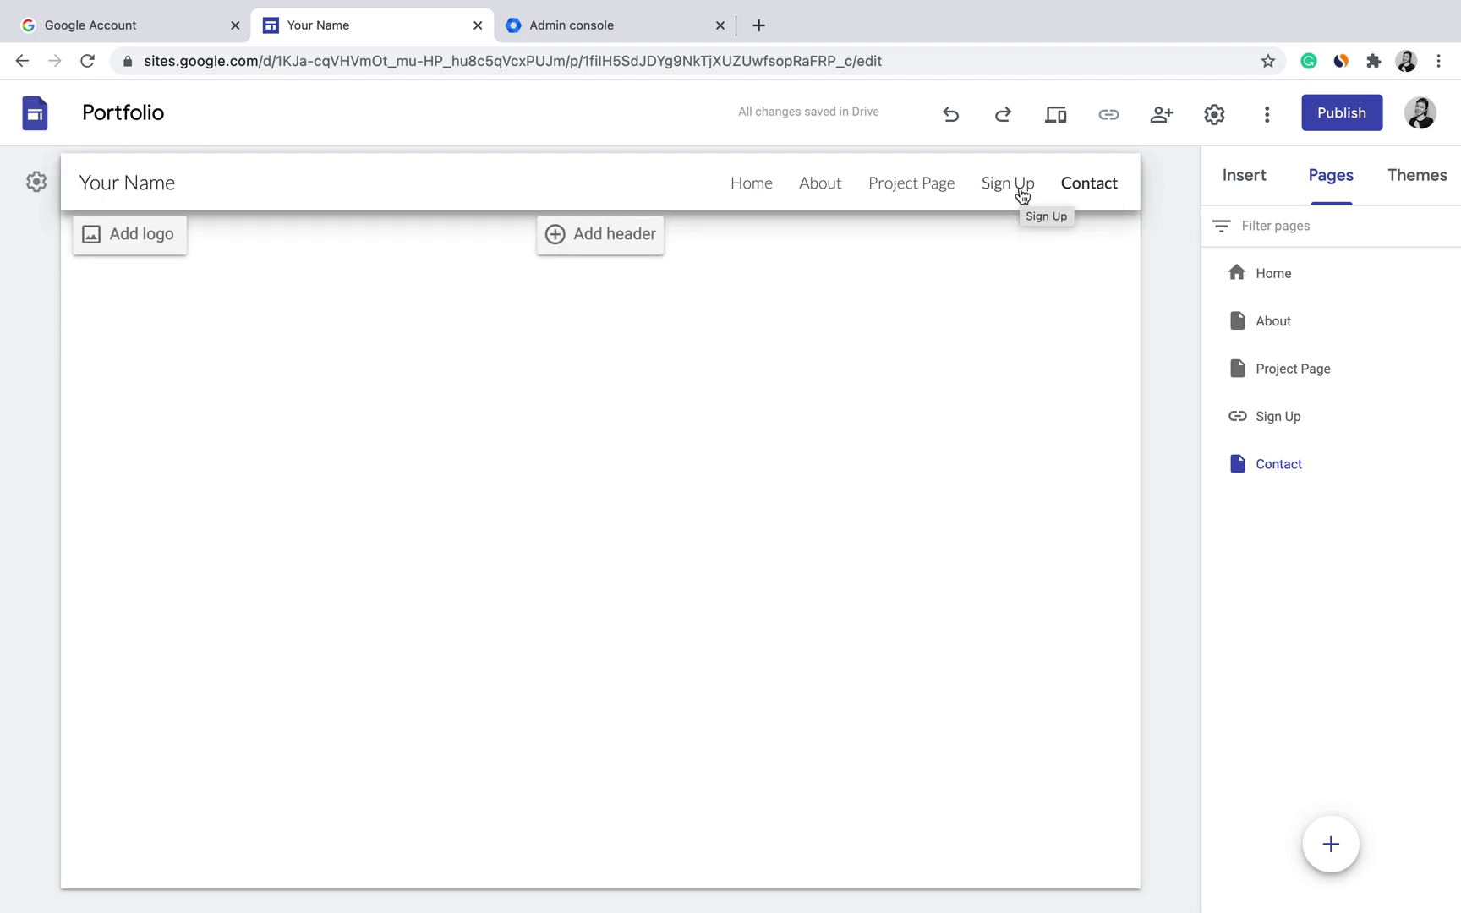
drag(1313, 419, 1311, 479)
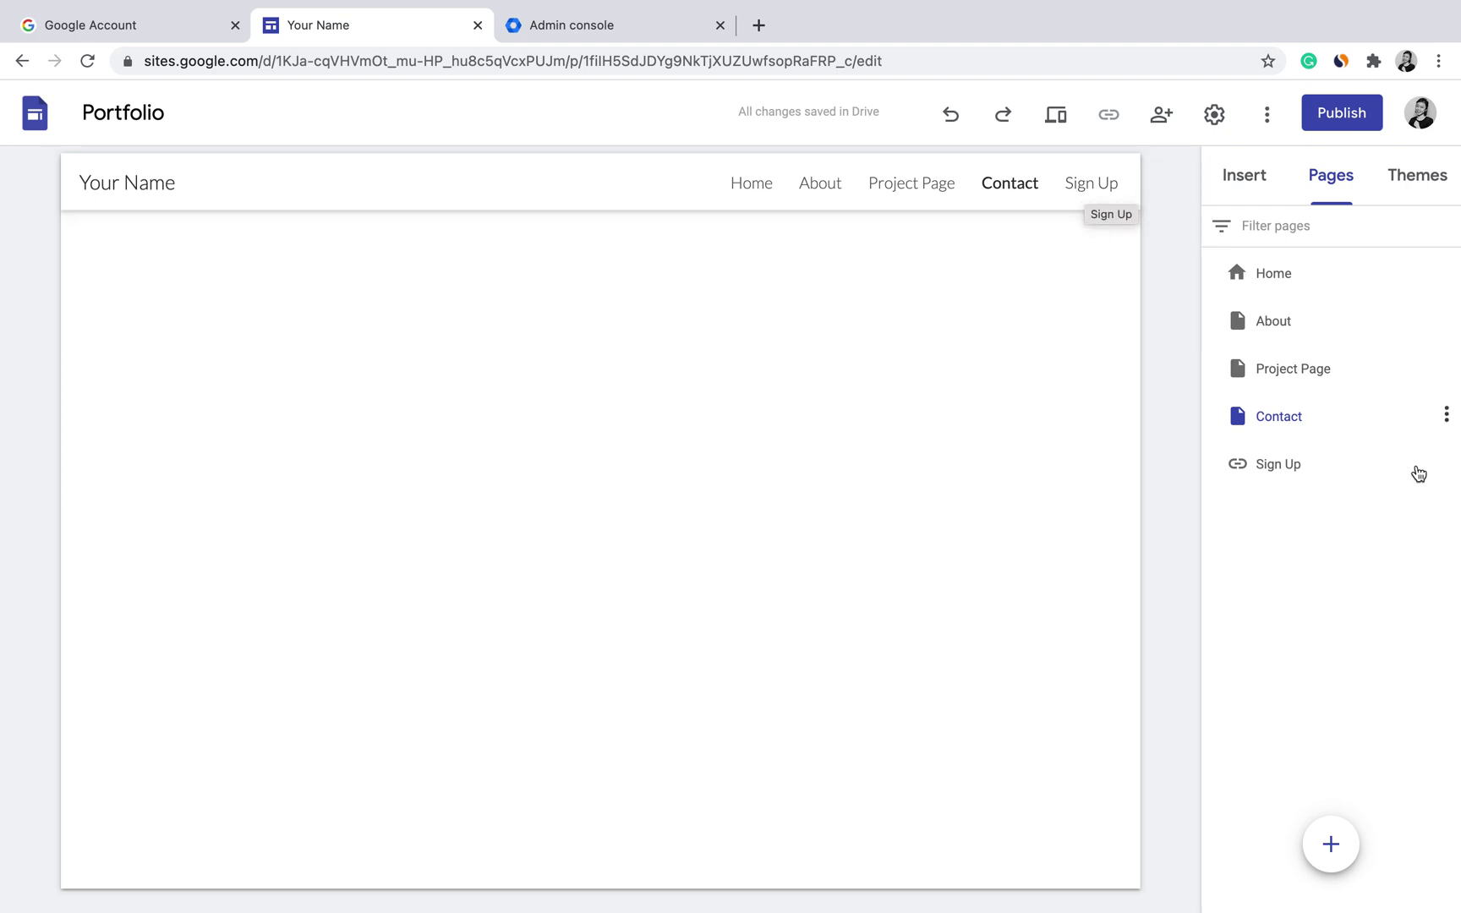
mouse_move(1422, 468)
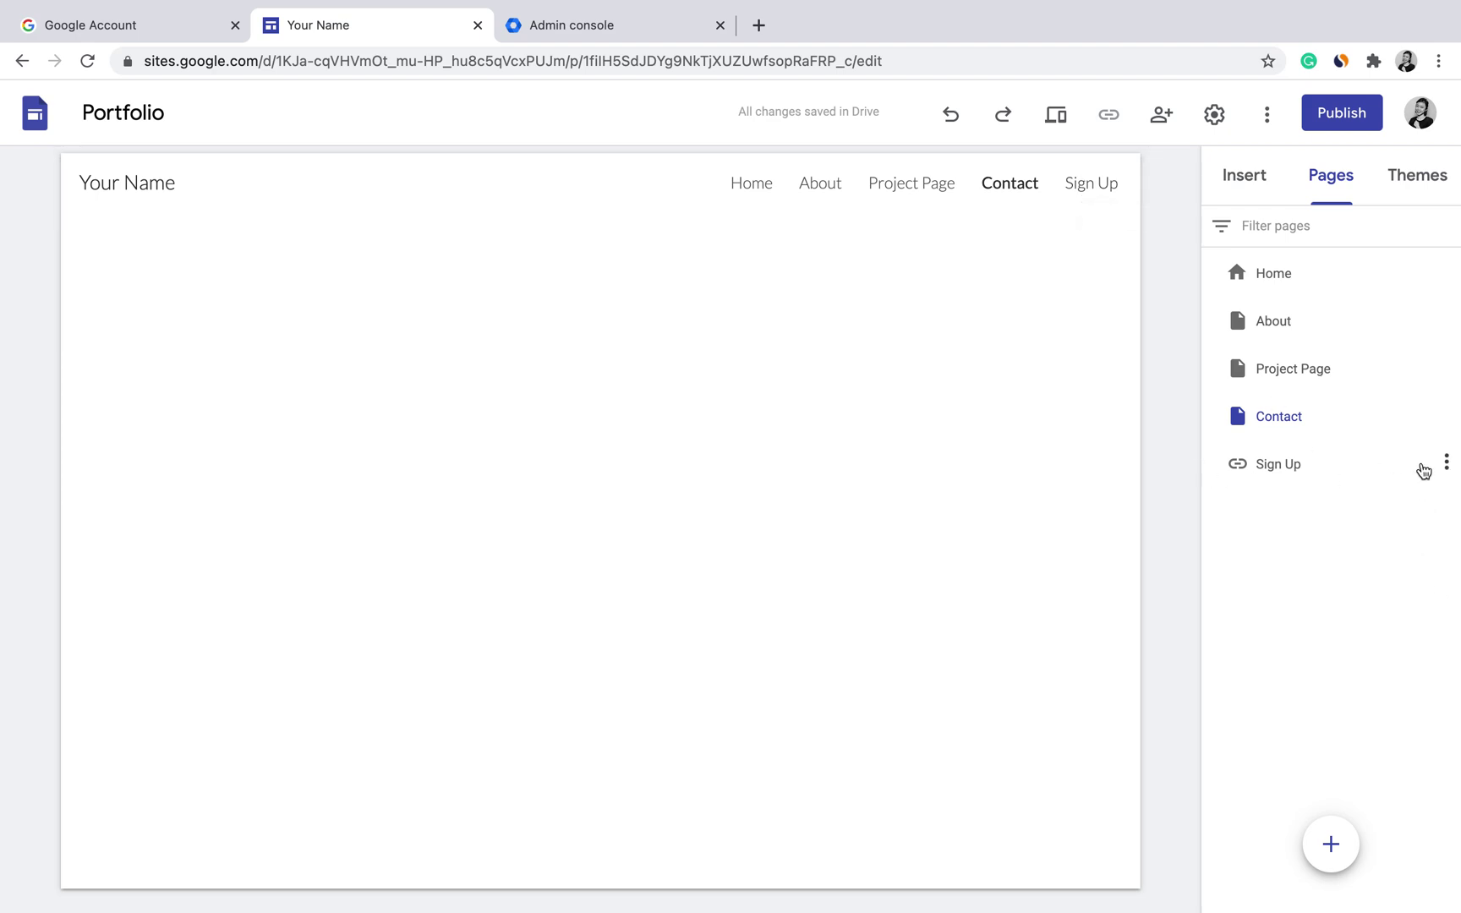
Open the Home page and replace the introductory title text with "Hi, my name is ABC.".
click(1307, 285)
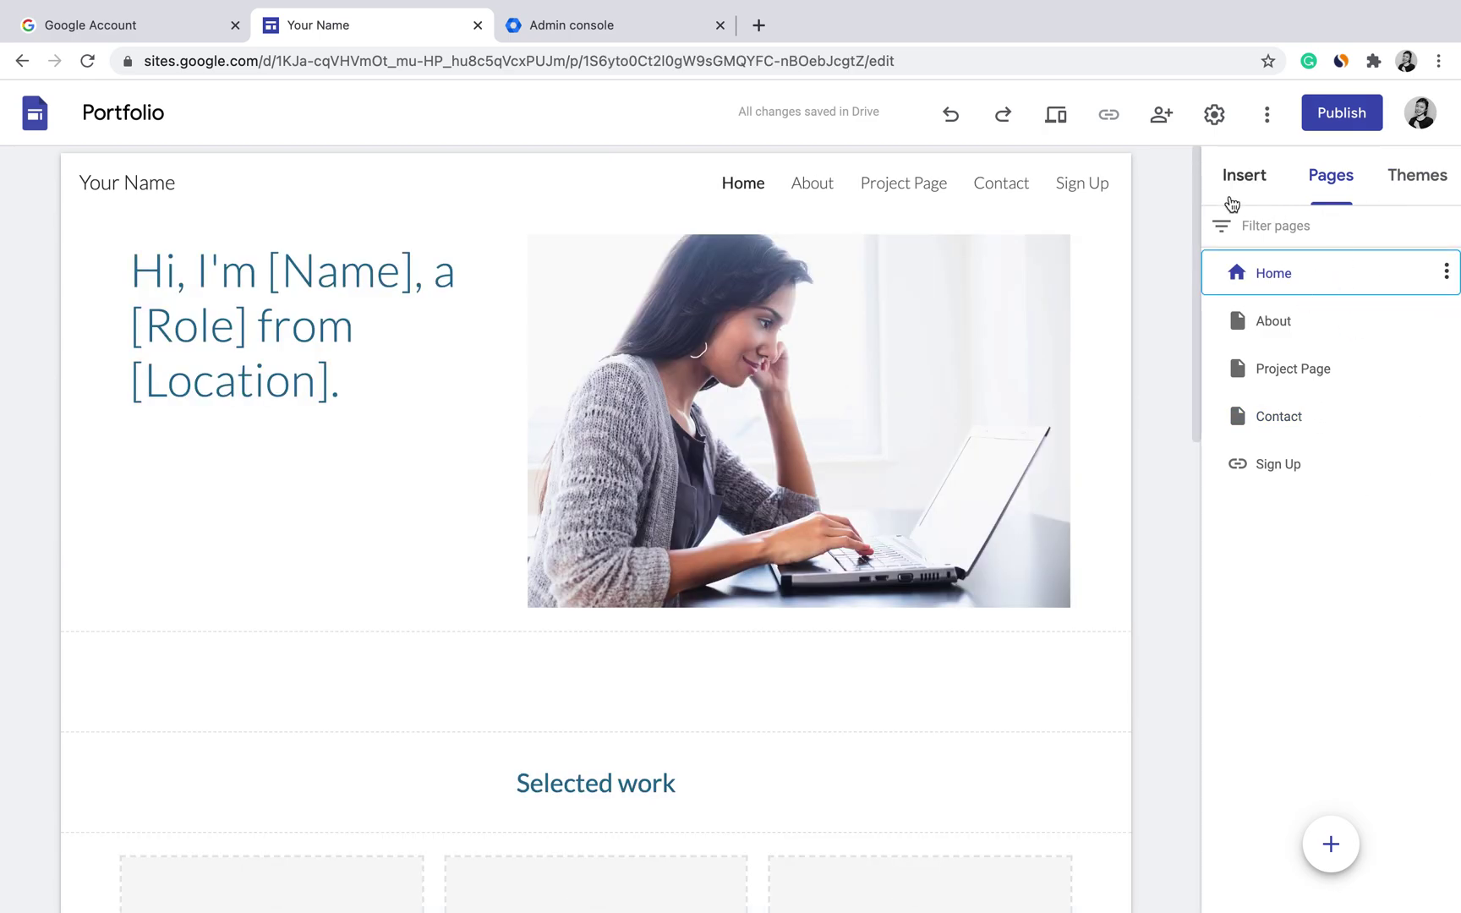
click(1244, 193)
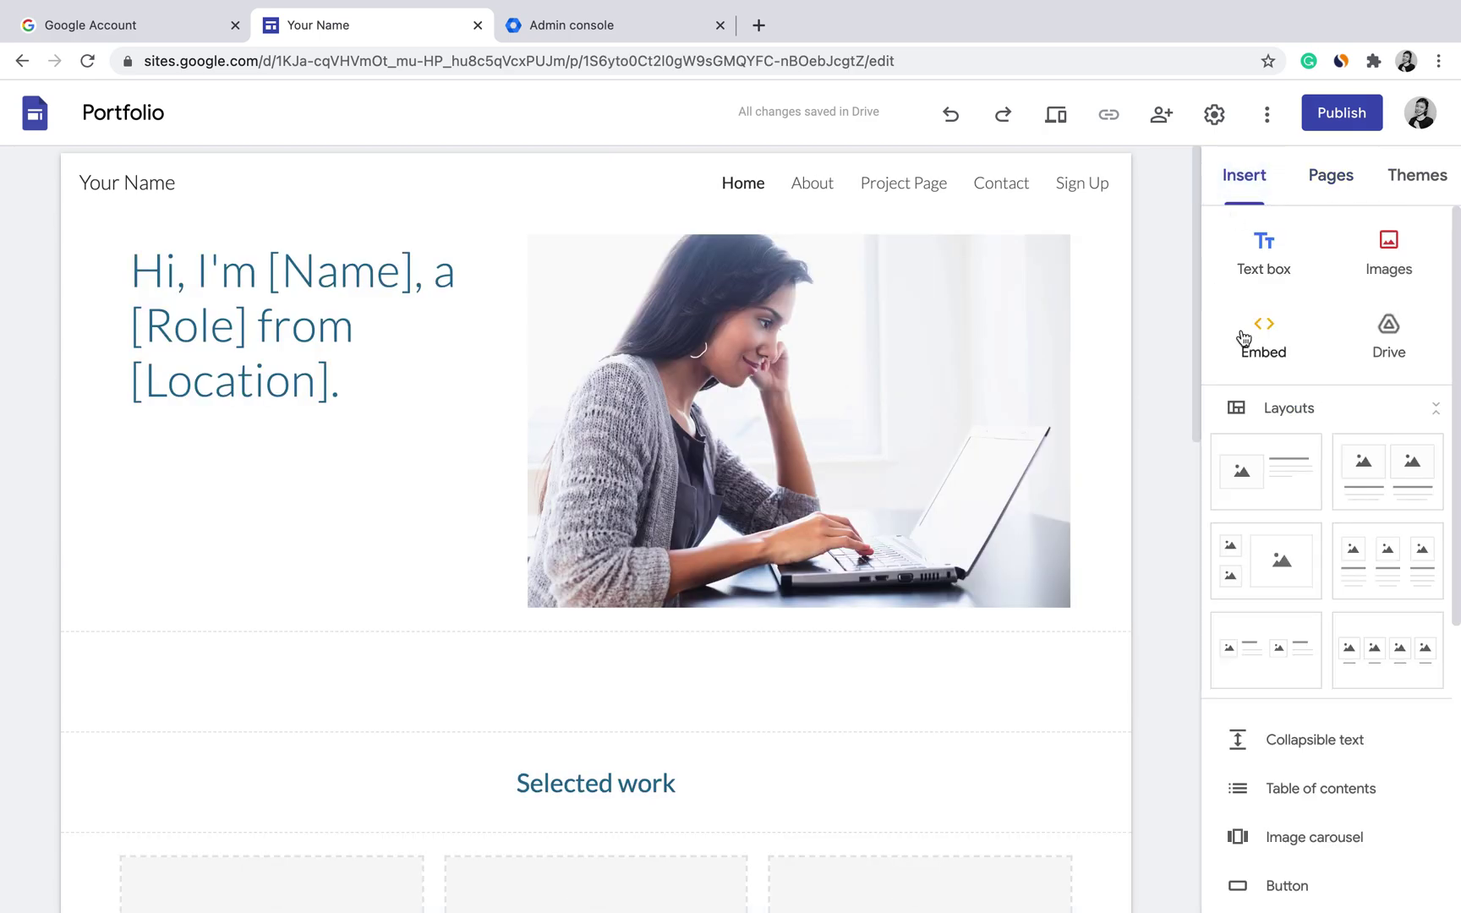
click(1341, 179)
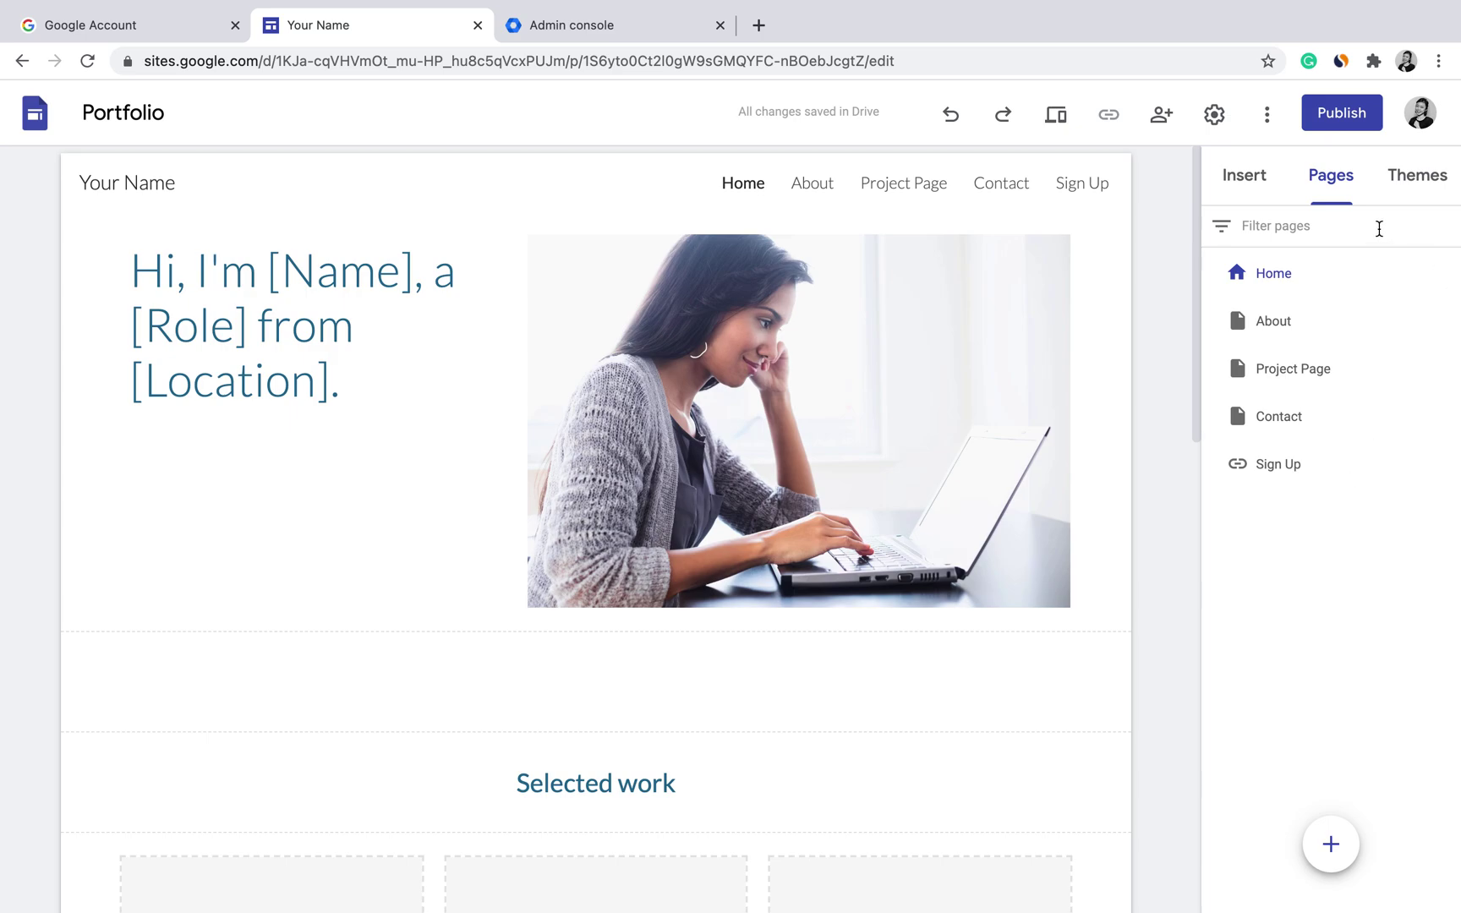
click(1260, 181)
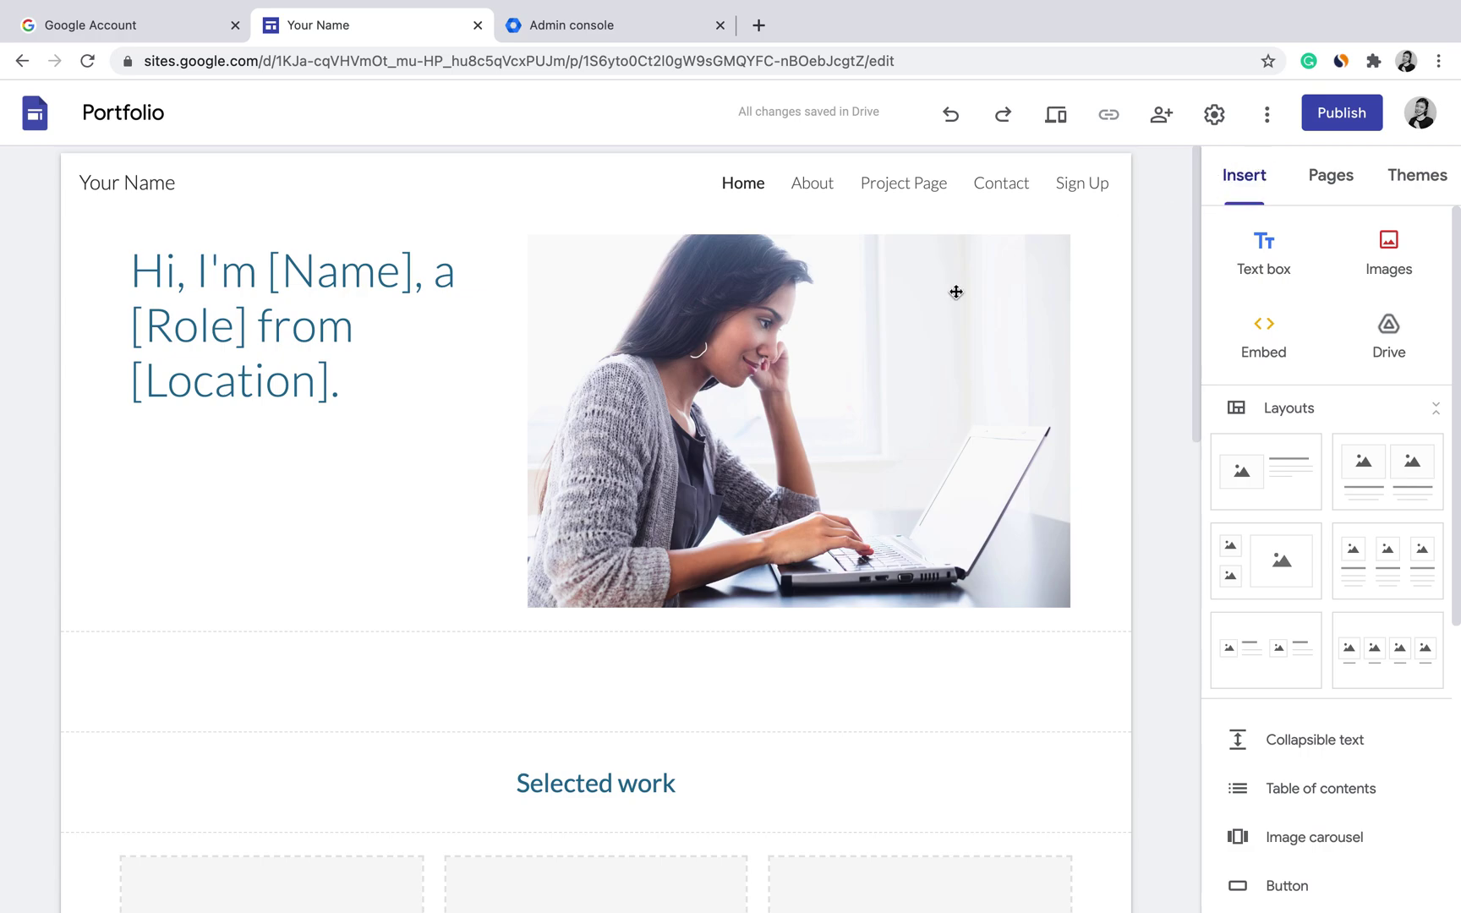
click(287, 323)
key(ctrl+a)
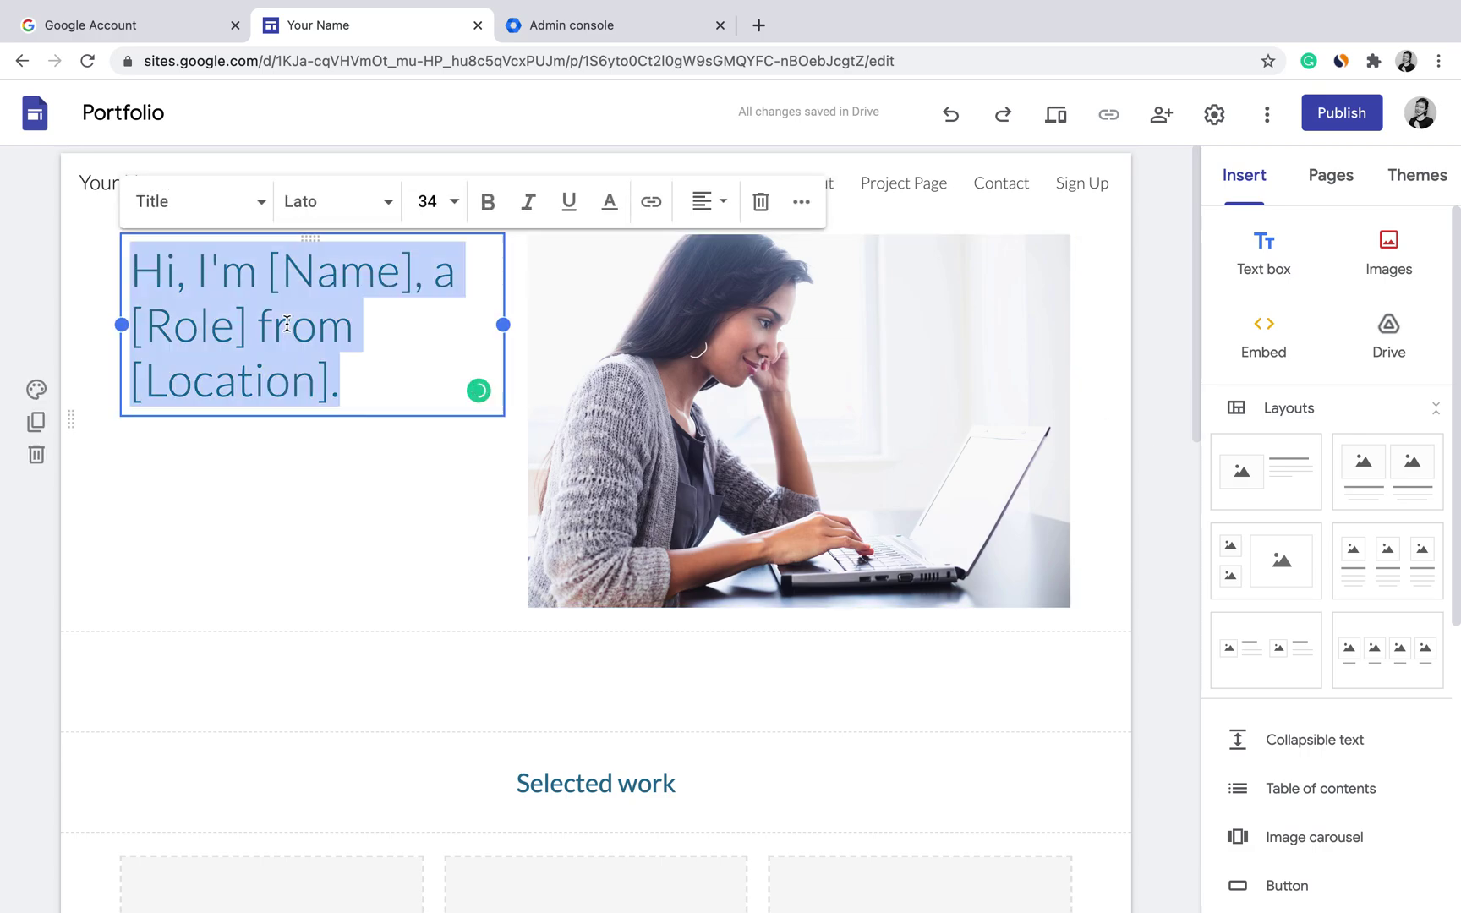
text(Hi, mt)
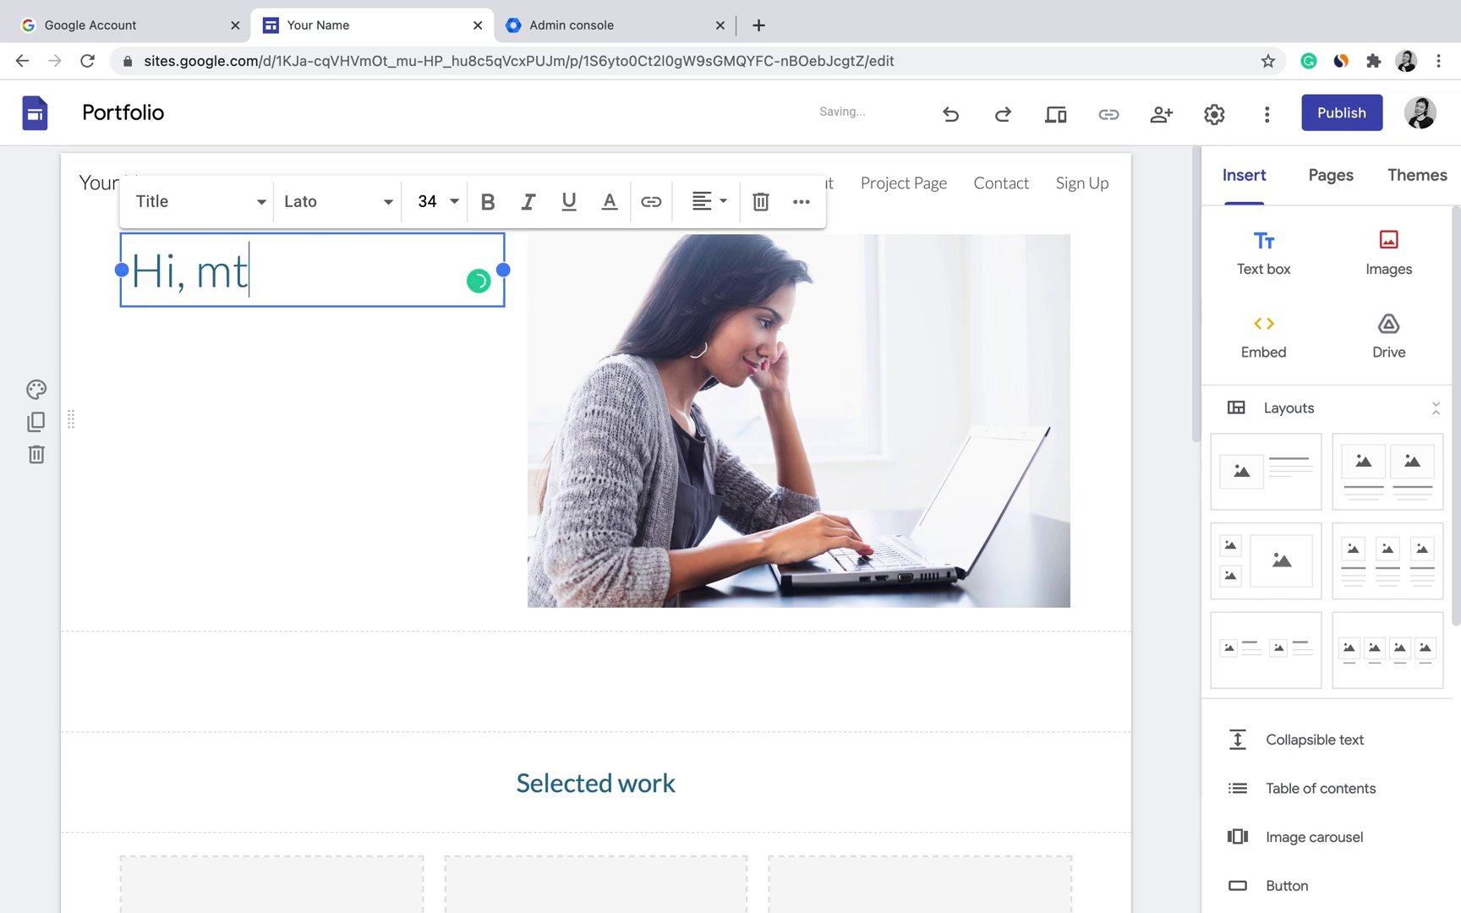
key(BackSpace)
text(y name is)
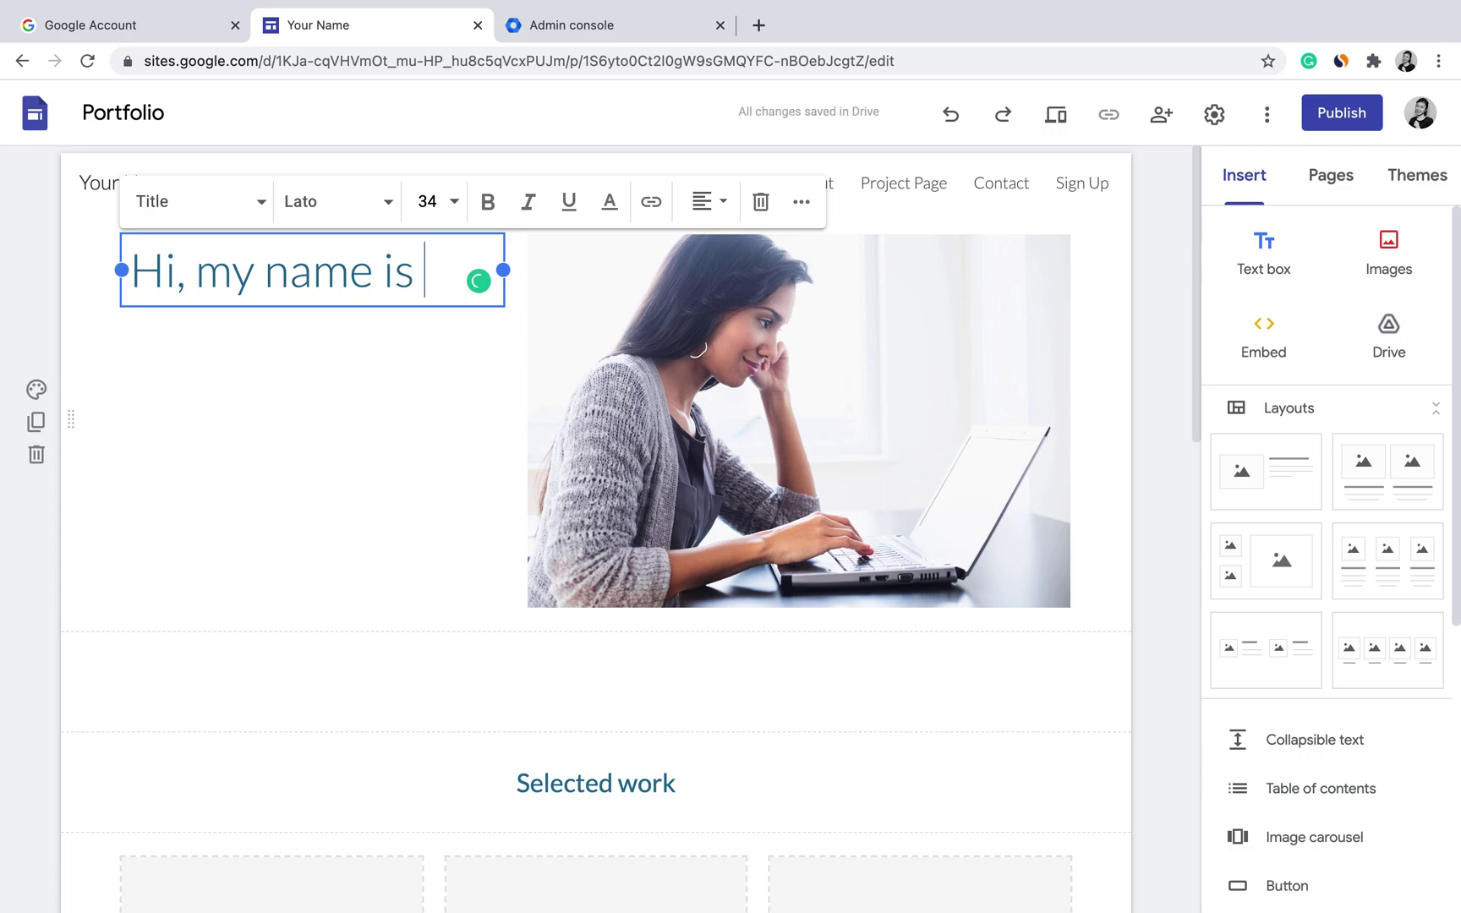
text( ABC)
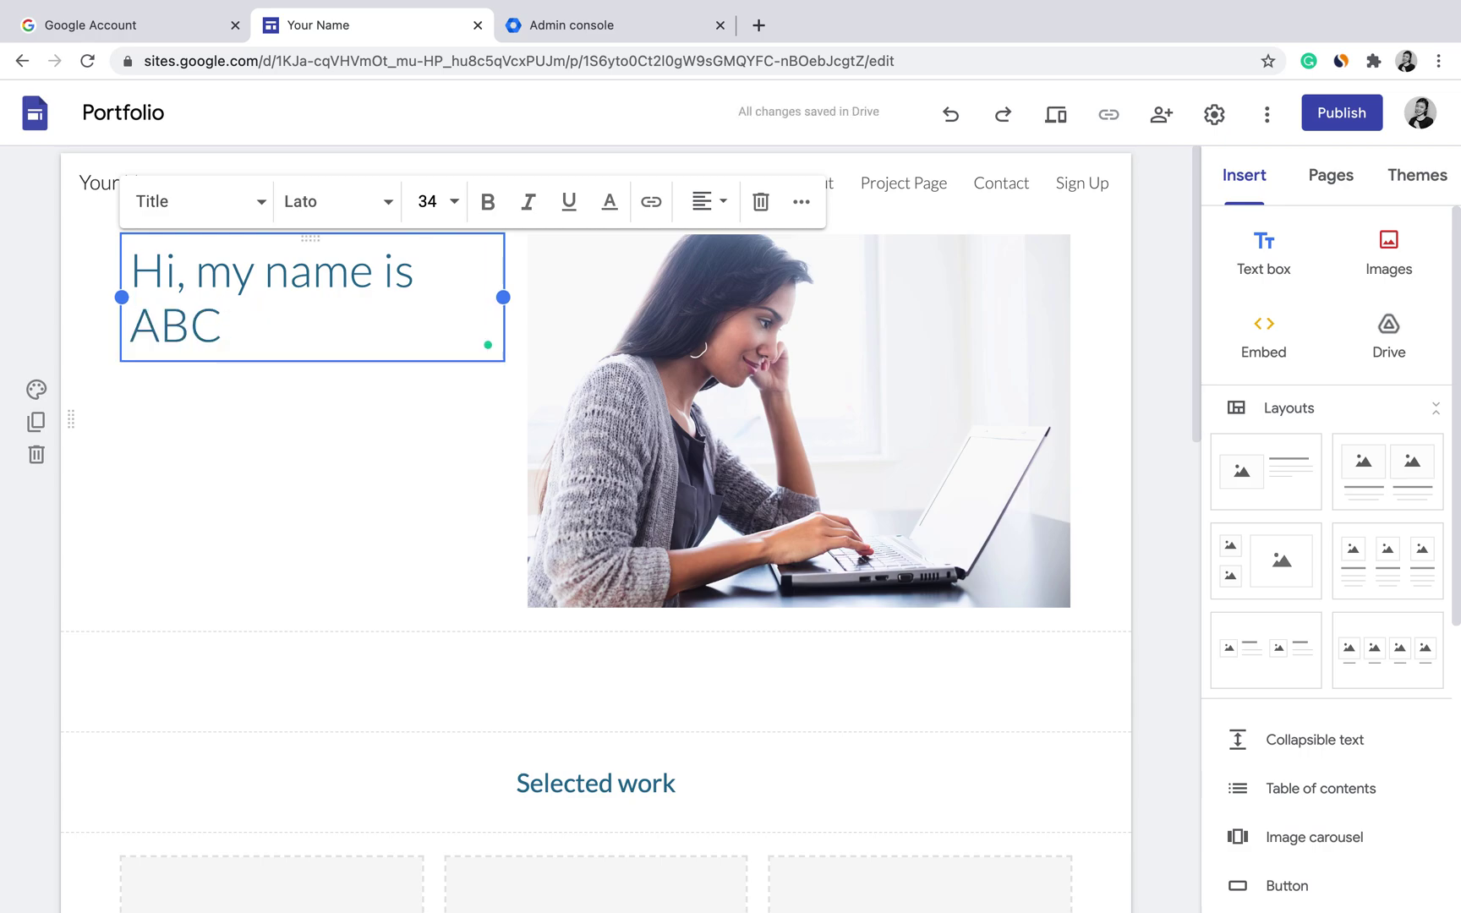
text( and I)
key(BackSpace)
key(BackSpace)
key(BackSpace)
key(BackSpace)
key(BackSpace)
key(BackSpace)
text(.)
Look at the options for replacing the Home page's main image without choosing one.
click(801, 398)
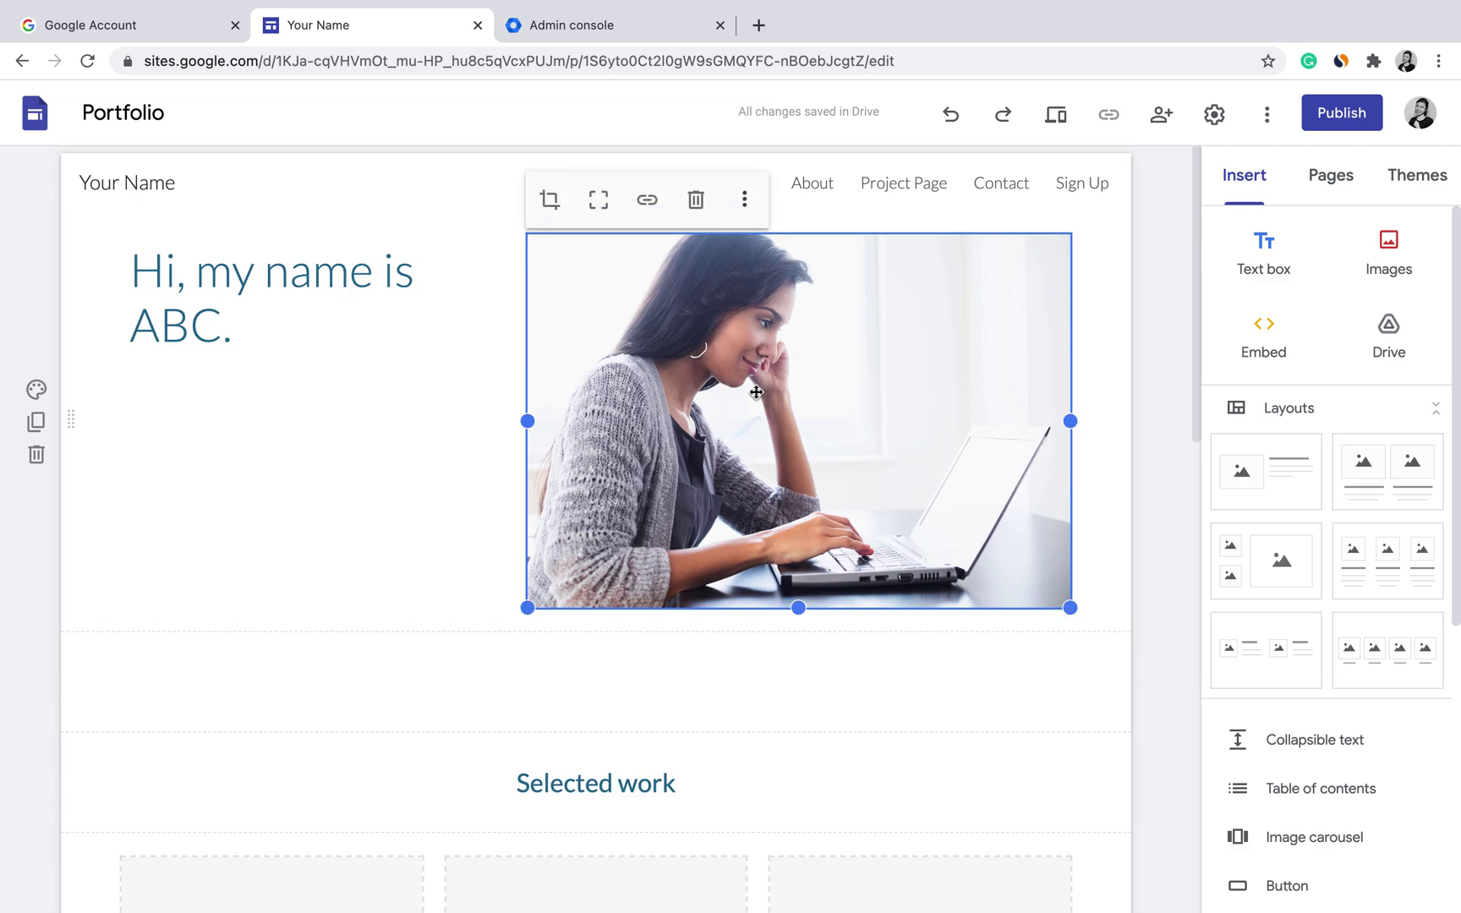
click(744, 203)
mouse_move(746, 213)
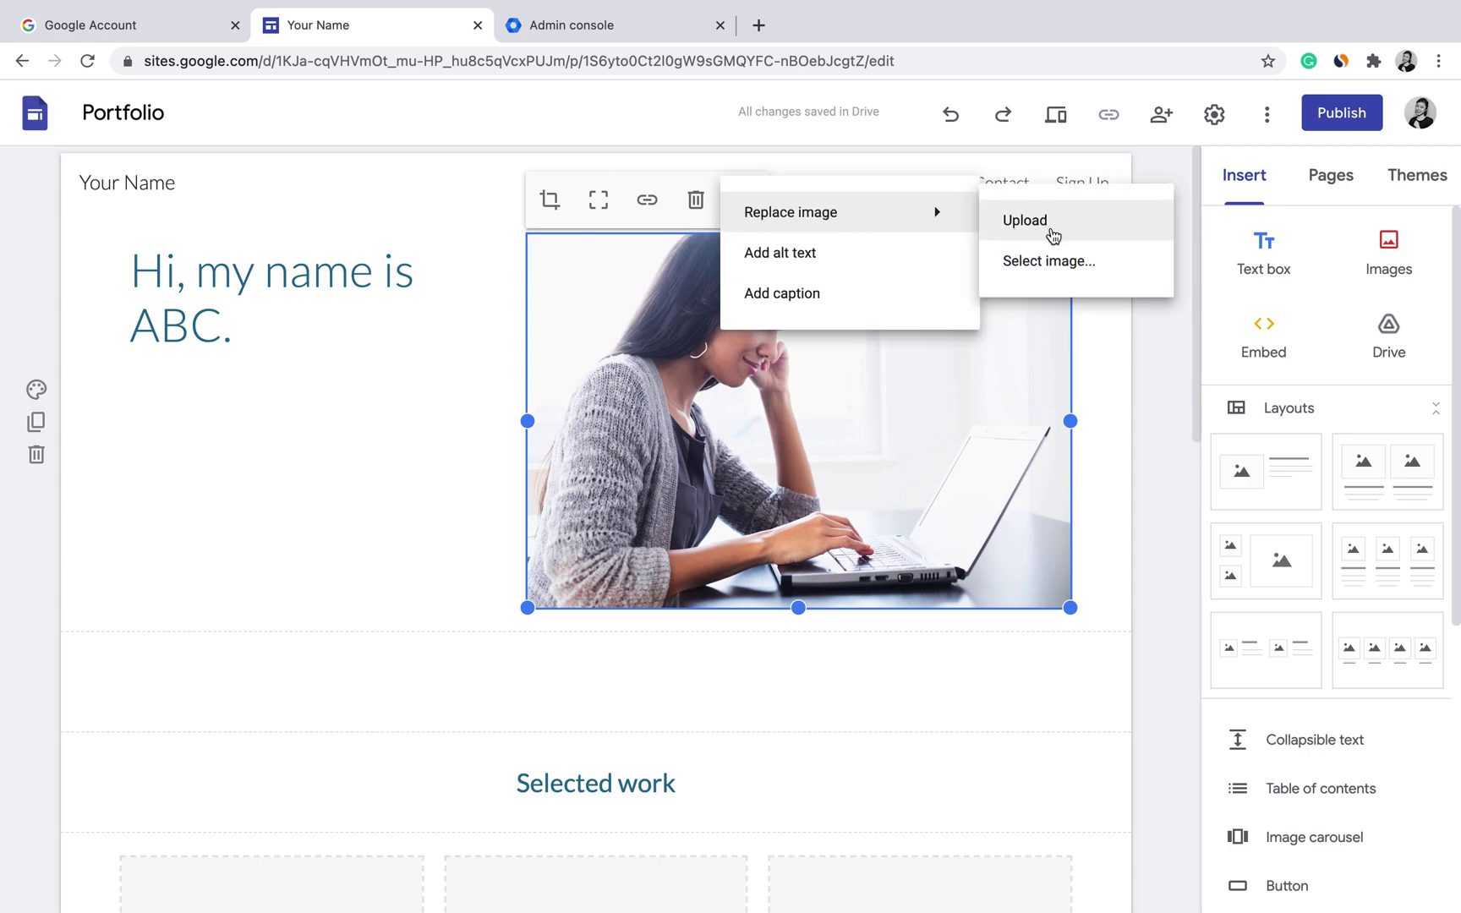
click(1121, 343)
Select the Selected work heading's text to look at its editing options, and deselect it.
scroll(1010, 495, down, 3)
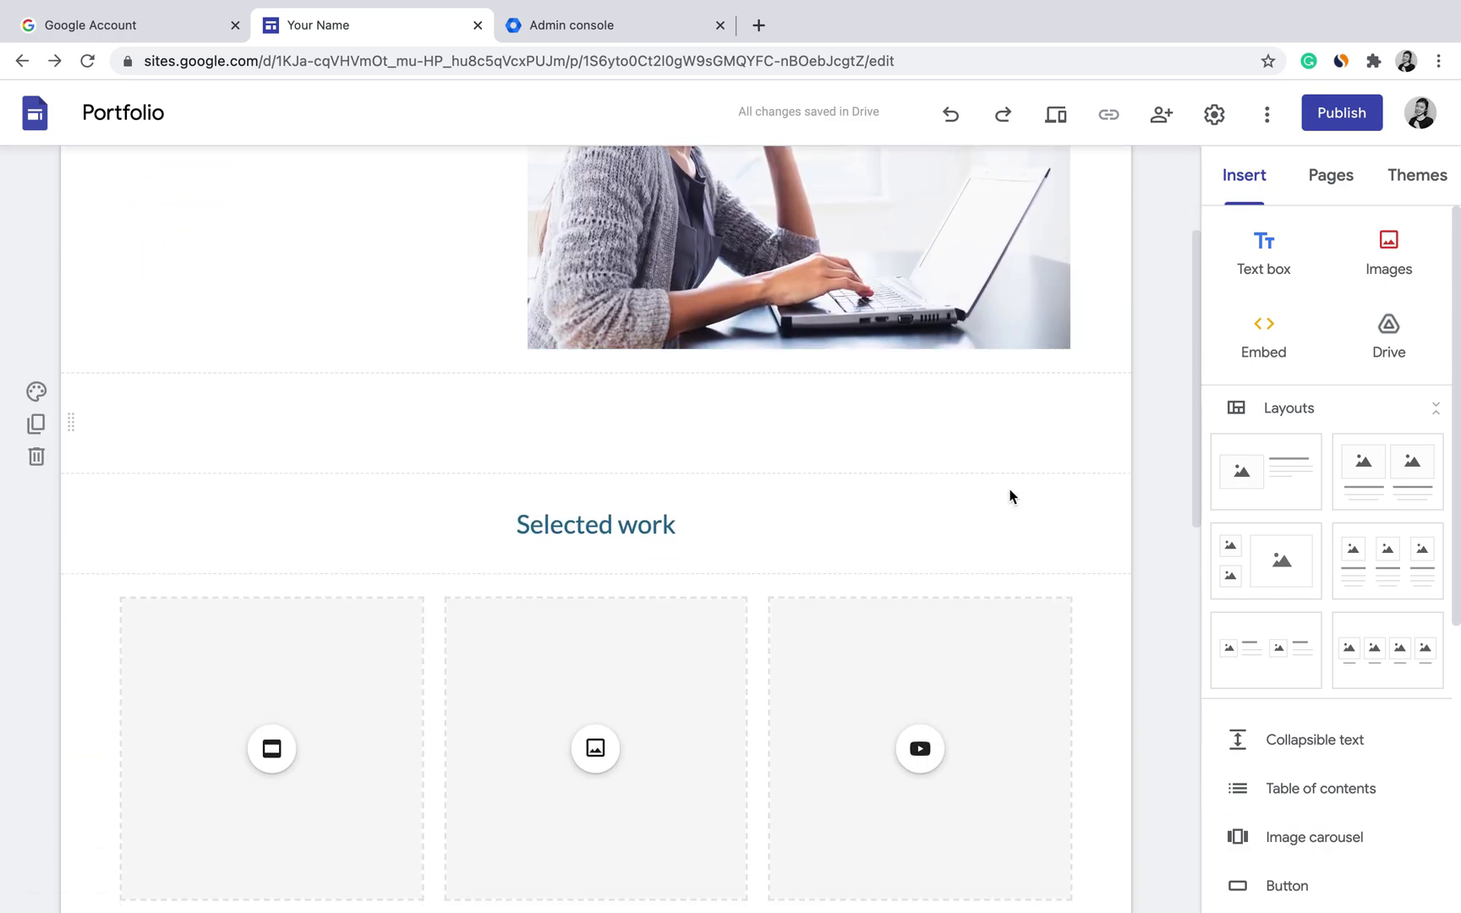
click(688, 518)
click(671, 522)
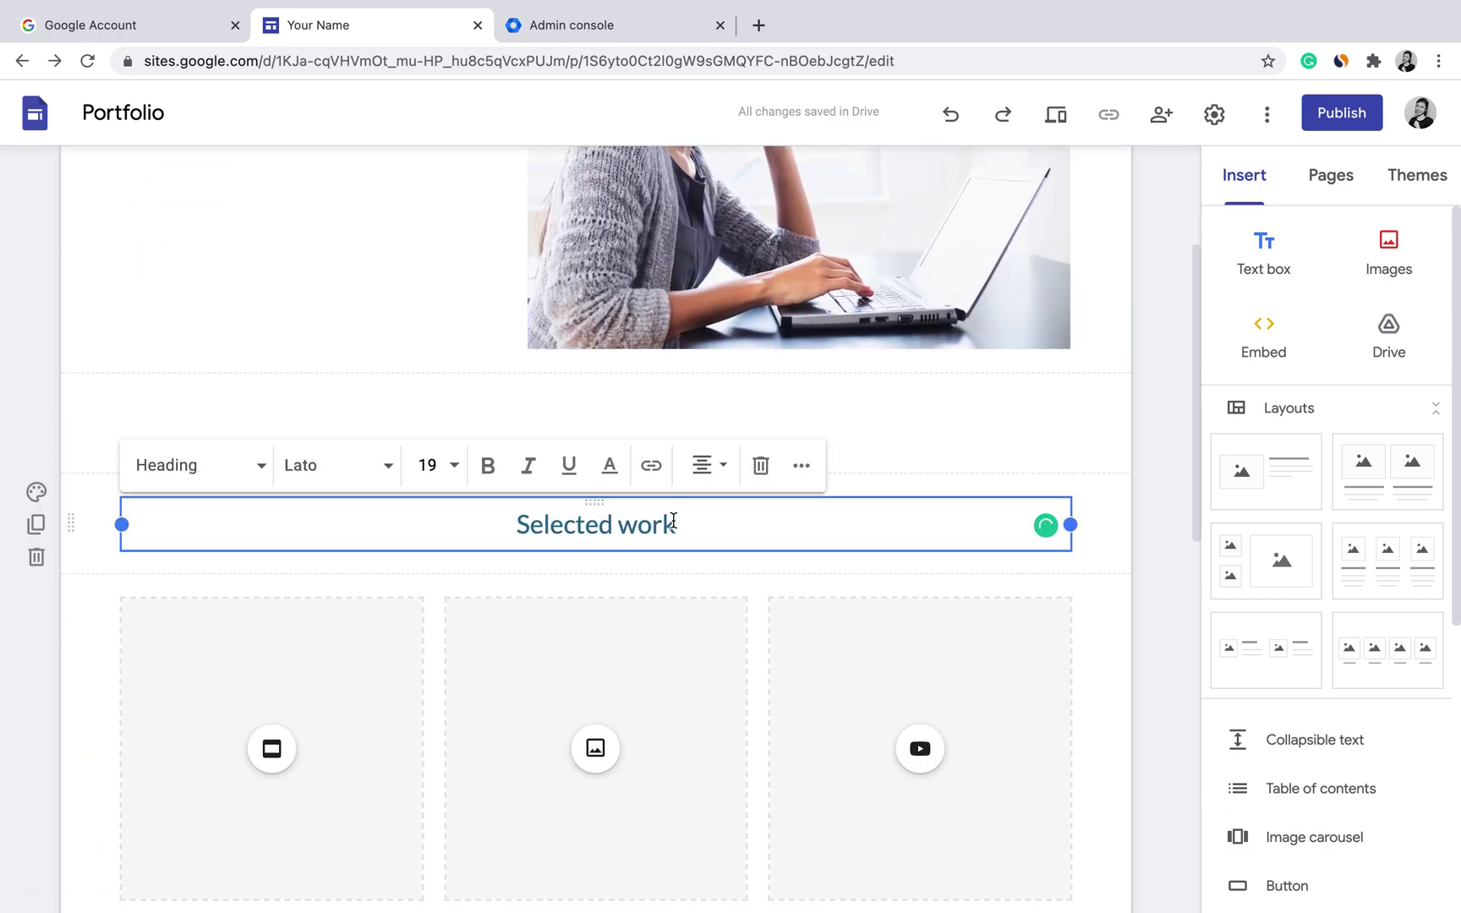
triple_click(673, 520)
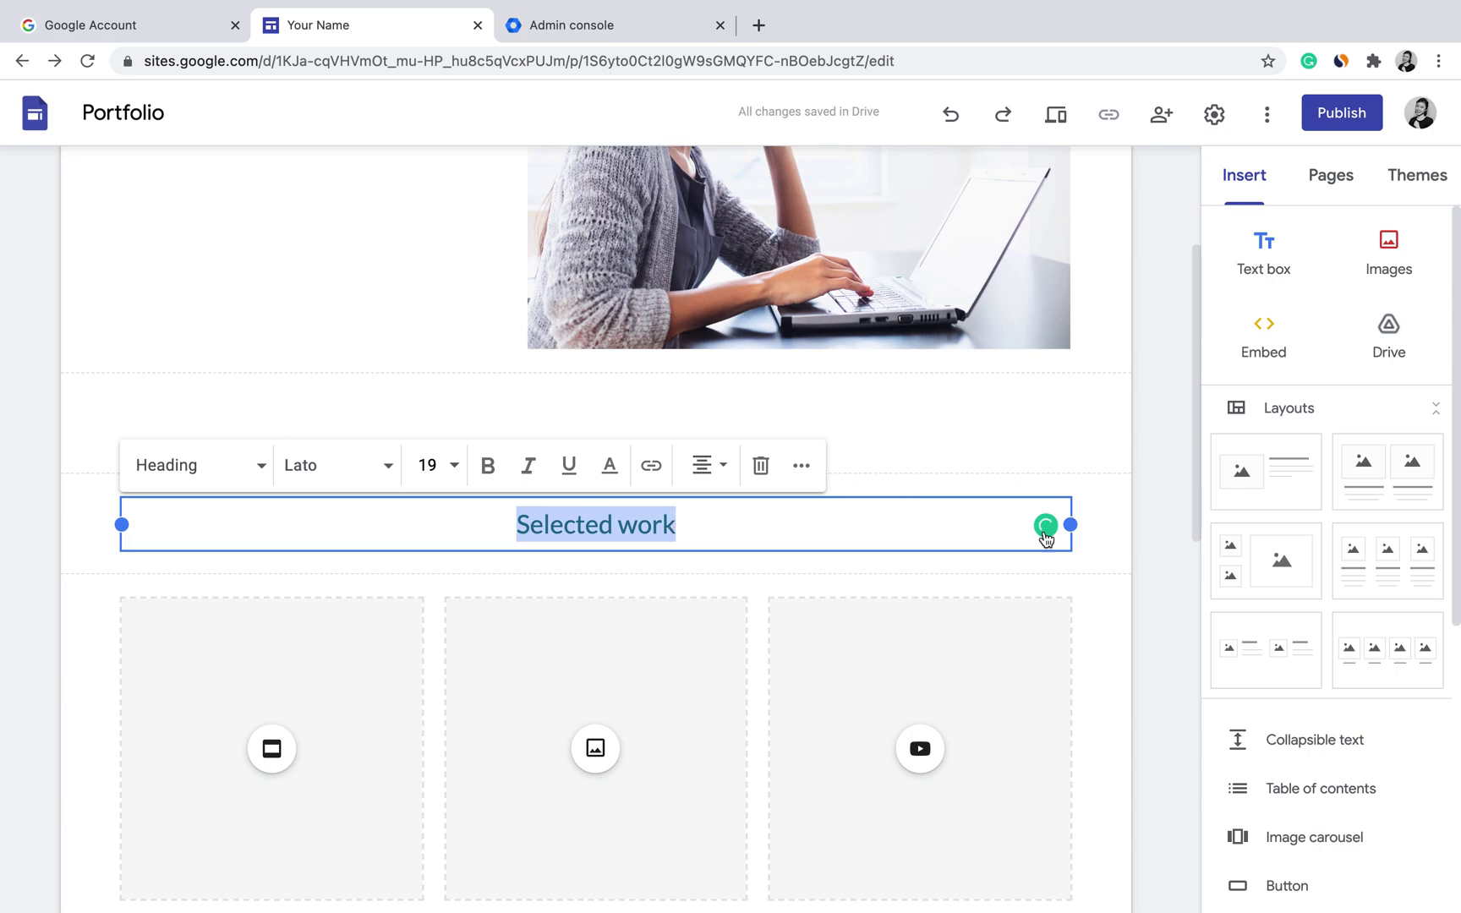
click(1102, 537)
Look at the source choices for the first row's presentation and project image placeholders under Selected work.
scroll(558, 572, down, 2)
scroll(559, 571, down, 1)
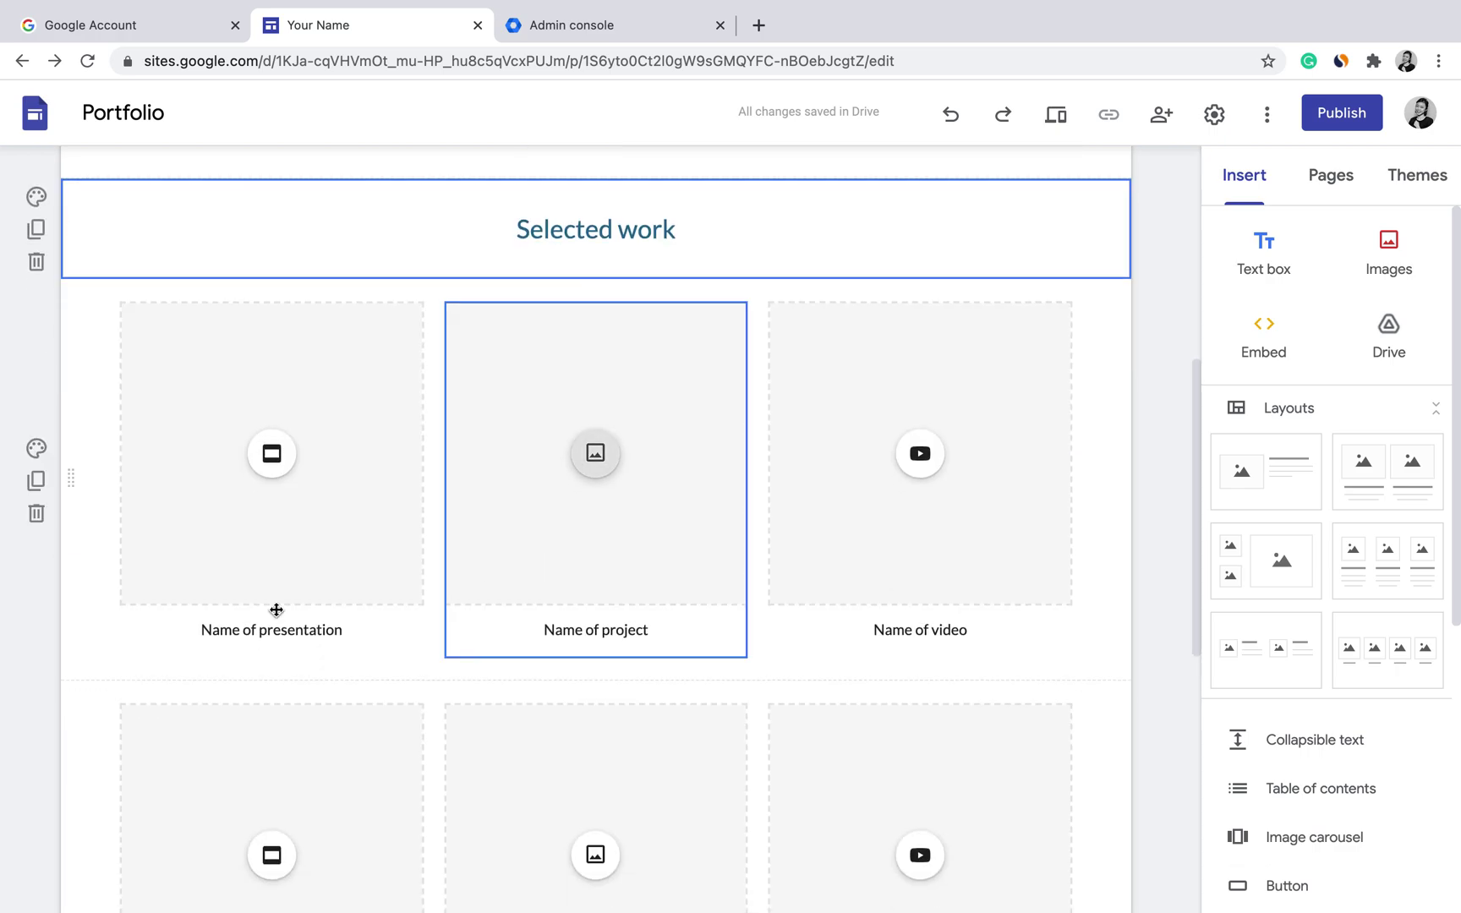
click(291, 459)
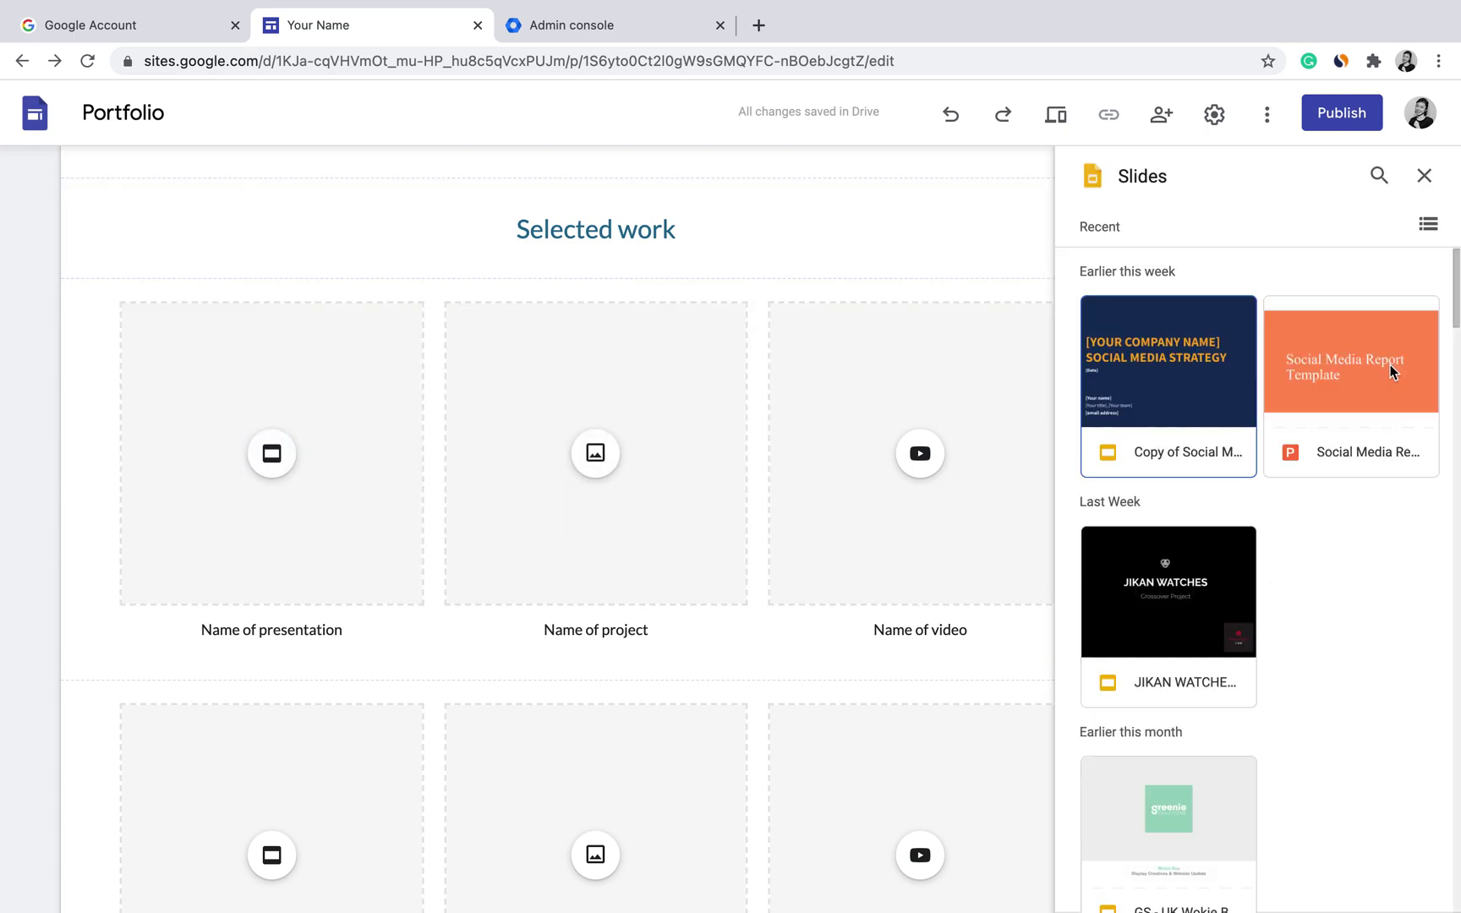
click(1423, 175)
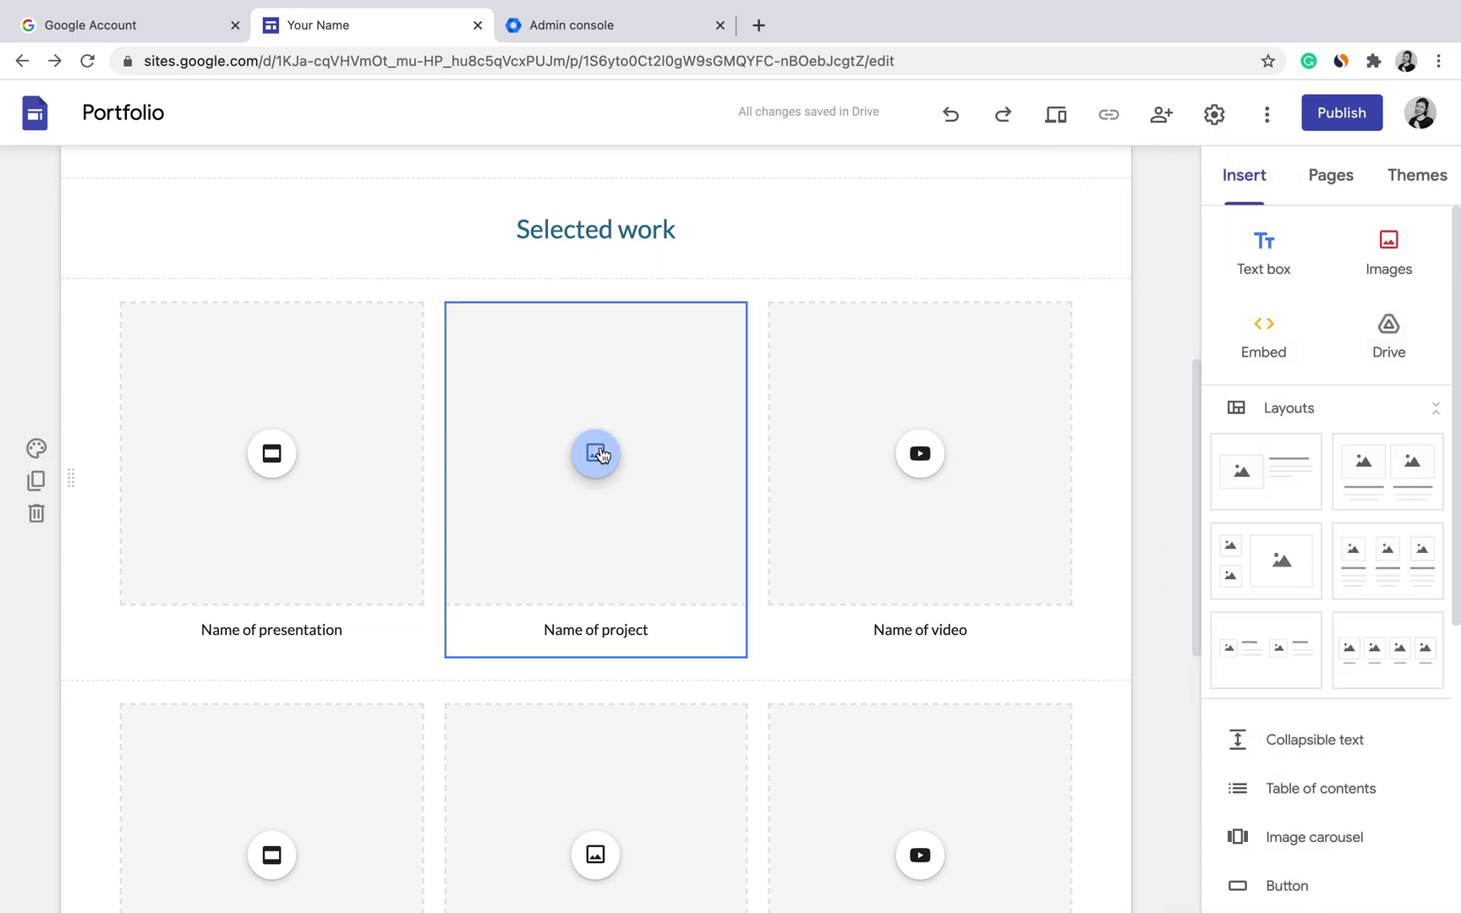
click(601, 455)
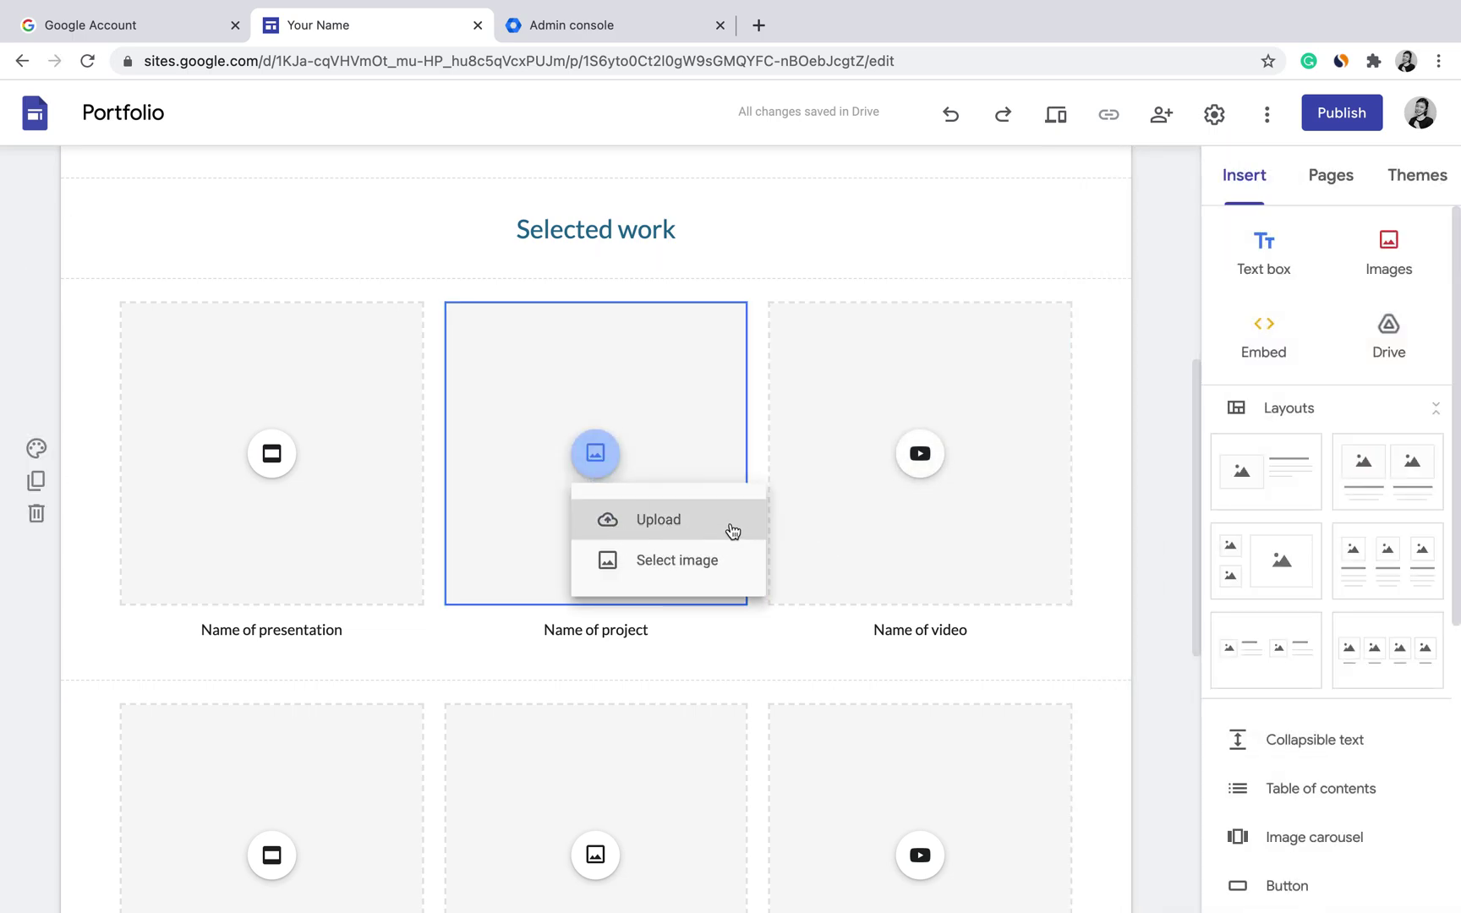
click(1074, 545)
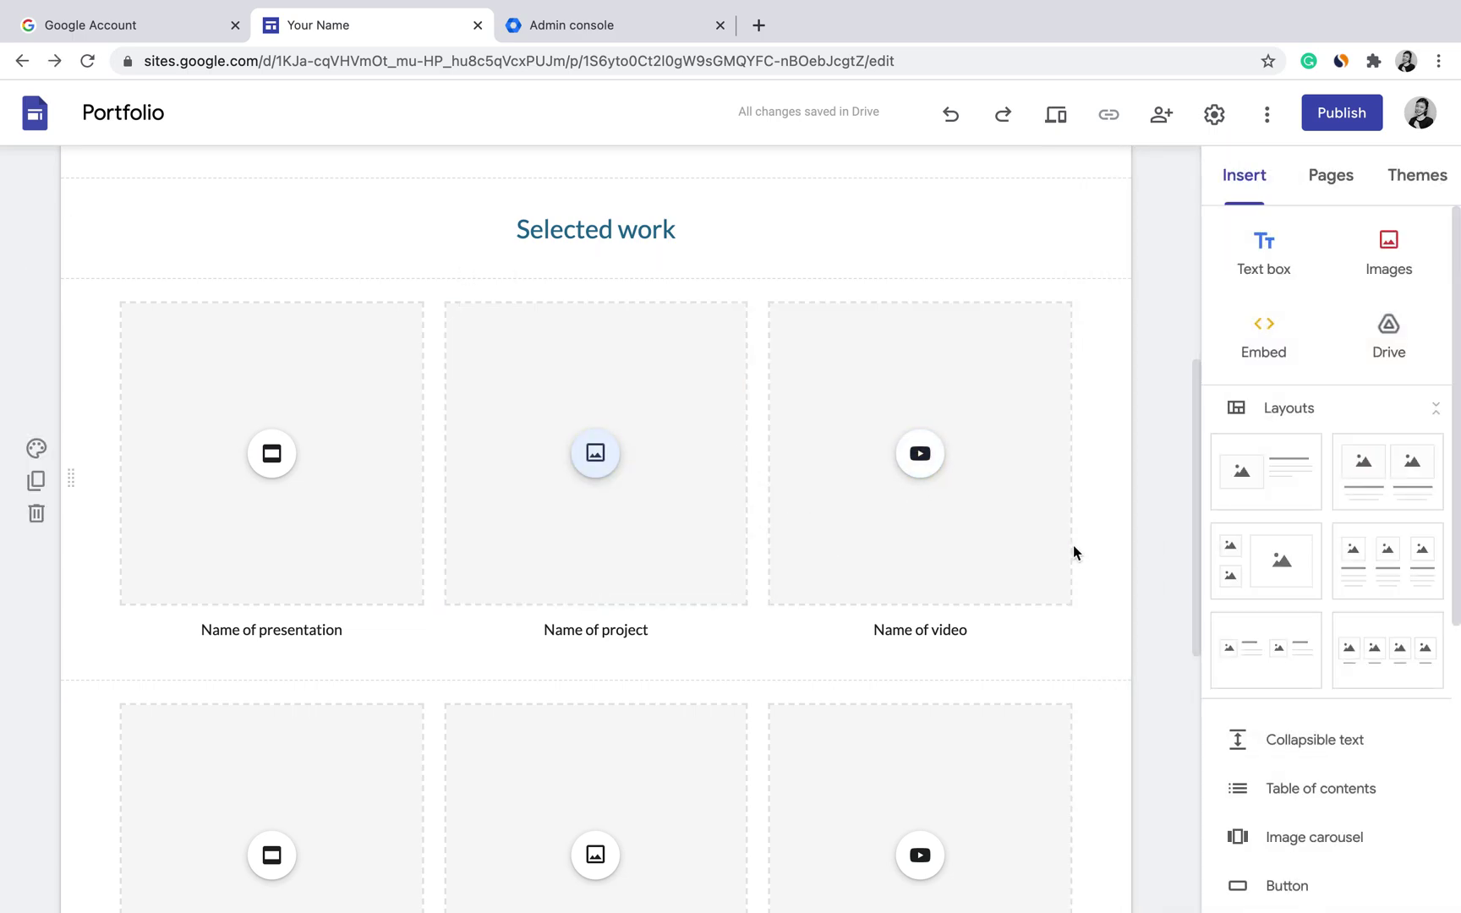
Insert the layout with four captioned image placeholders in a row above the "Get in touch" section.
scroll(890, 592, down, 3)
scroll(890, 593, down, 5)
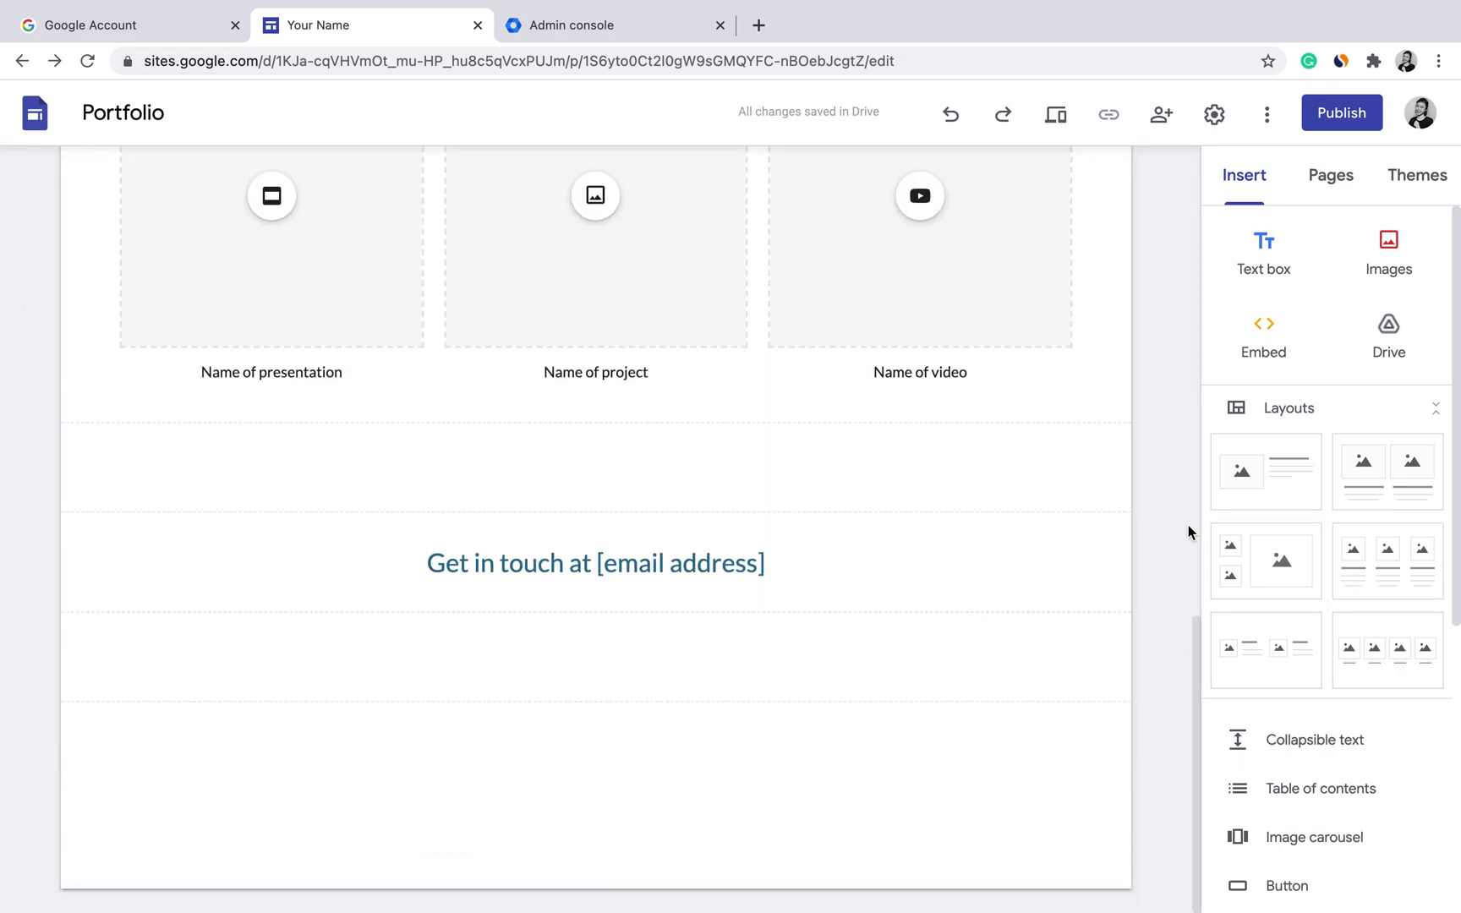
scroll(1401, 605, down, 5)
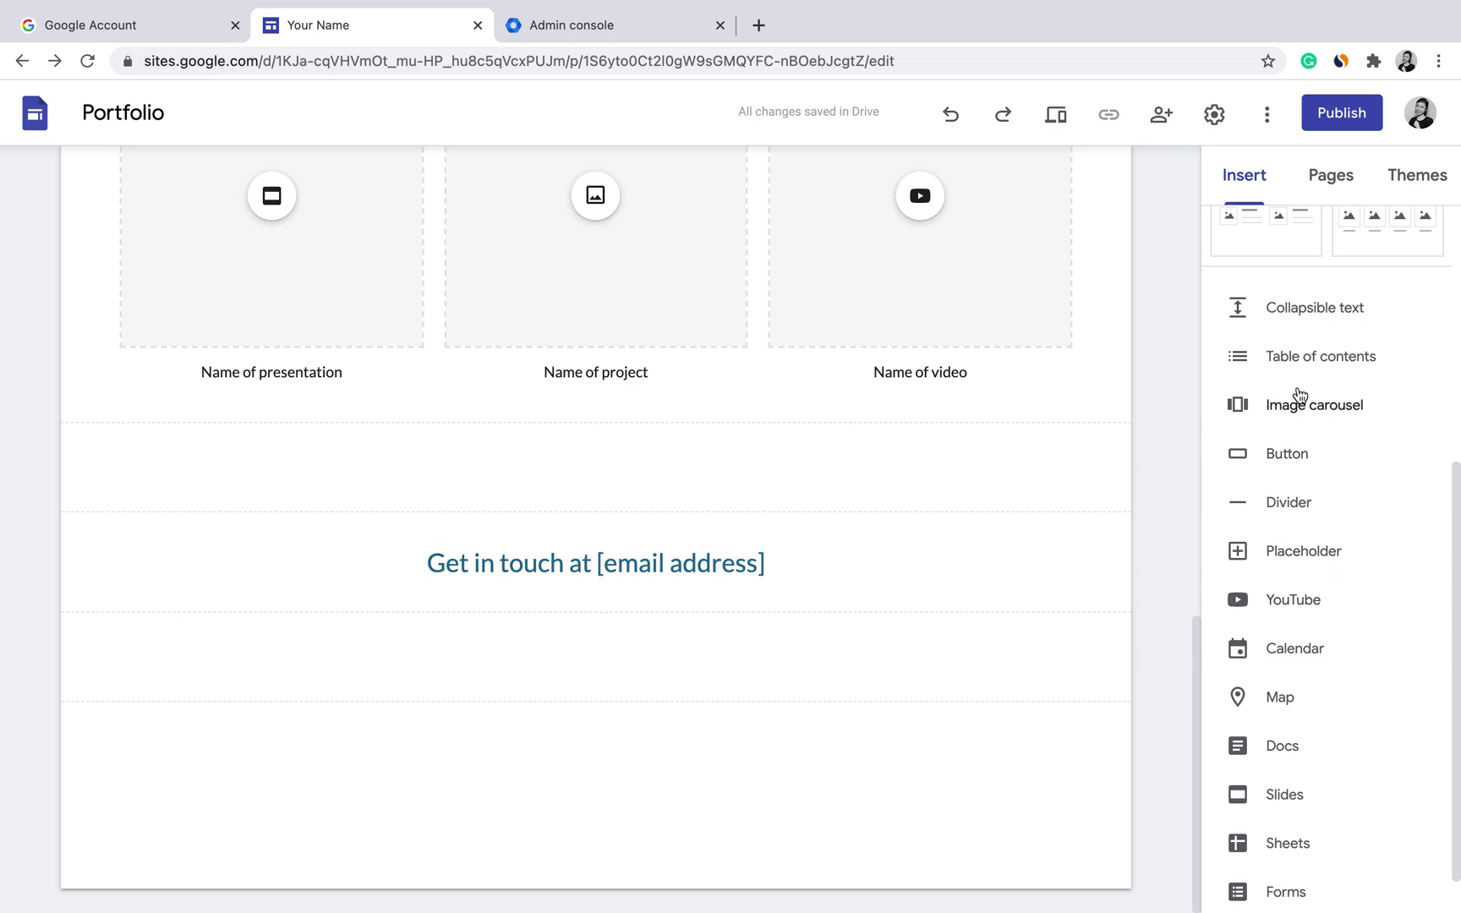
scroll(1294, 411, up, 3)
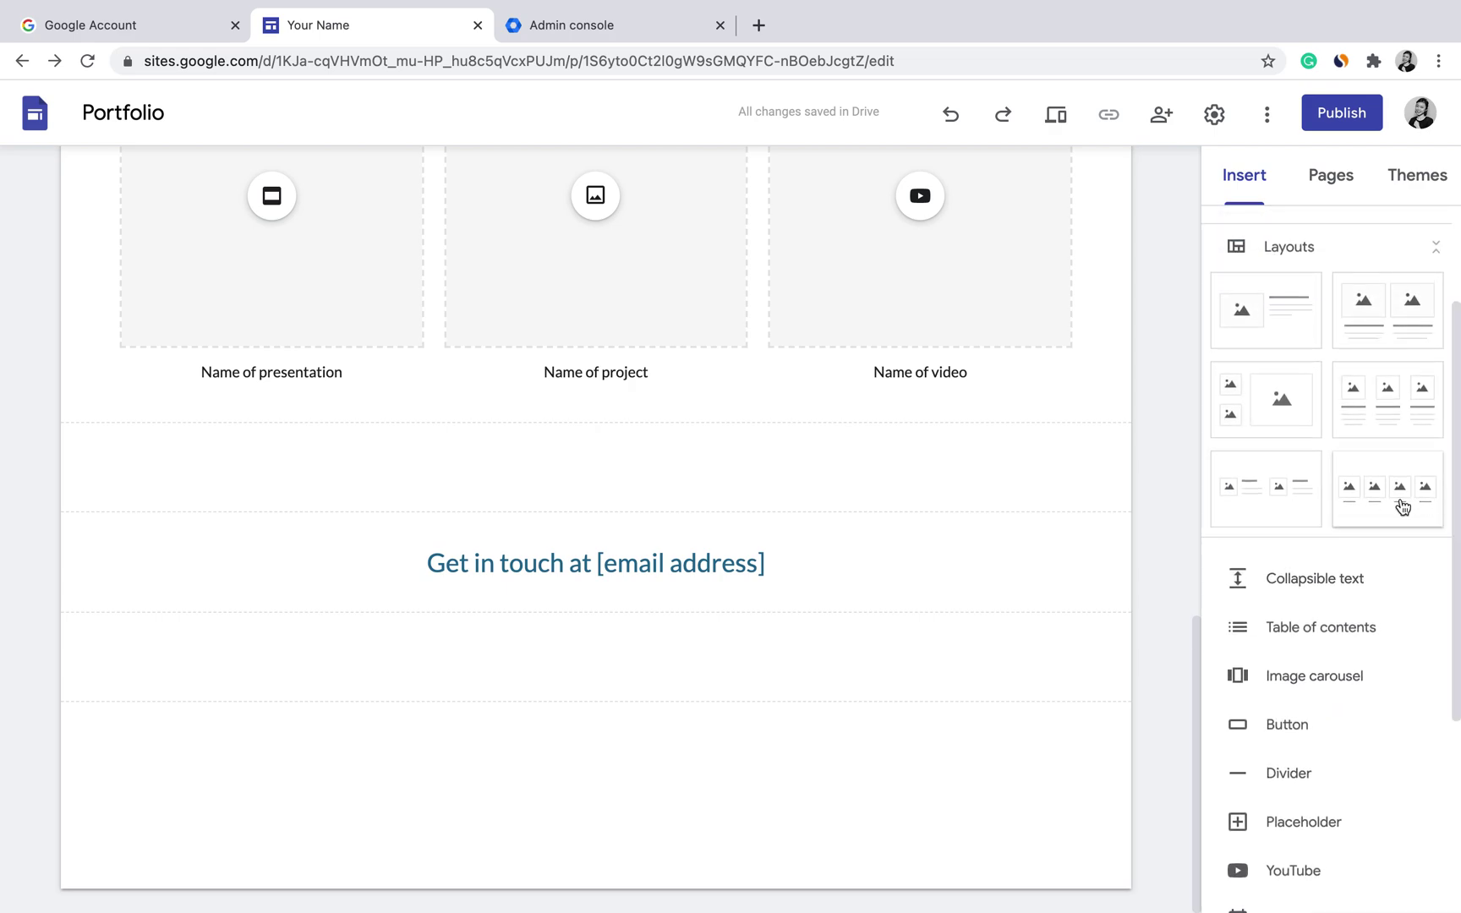
drag(1403, 504, 678, 524)
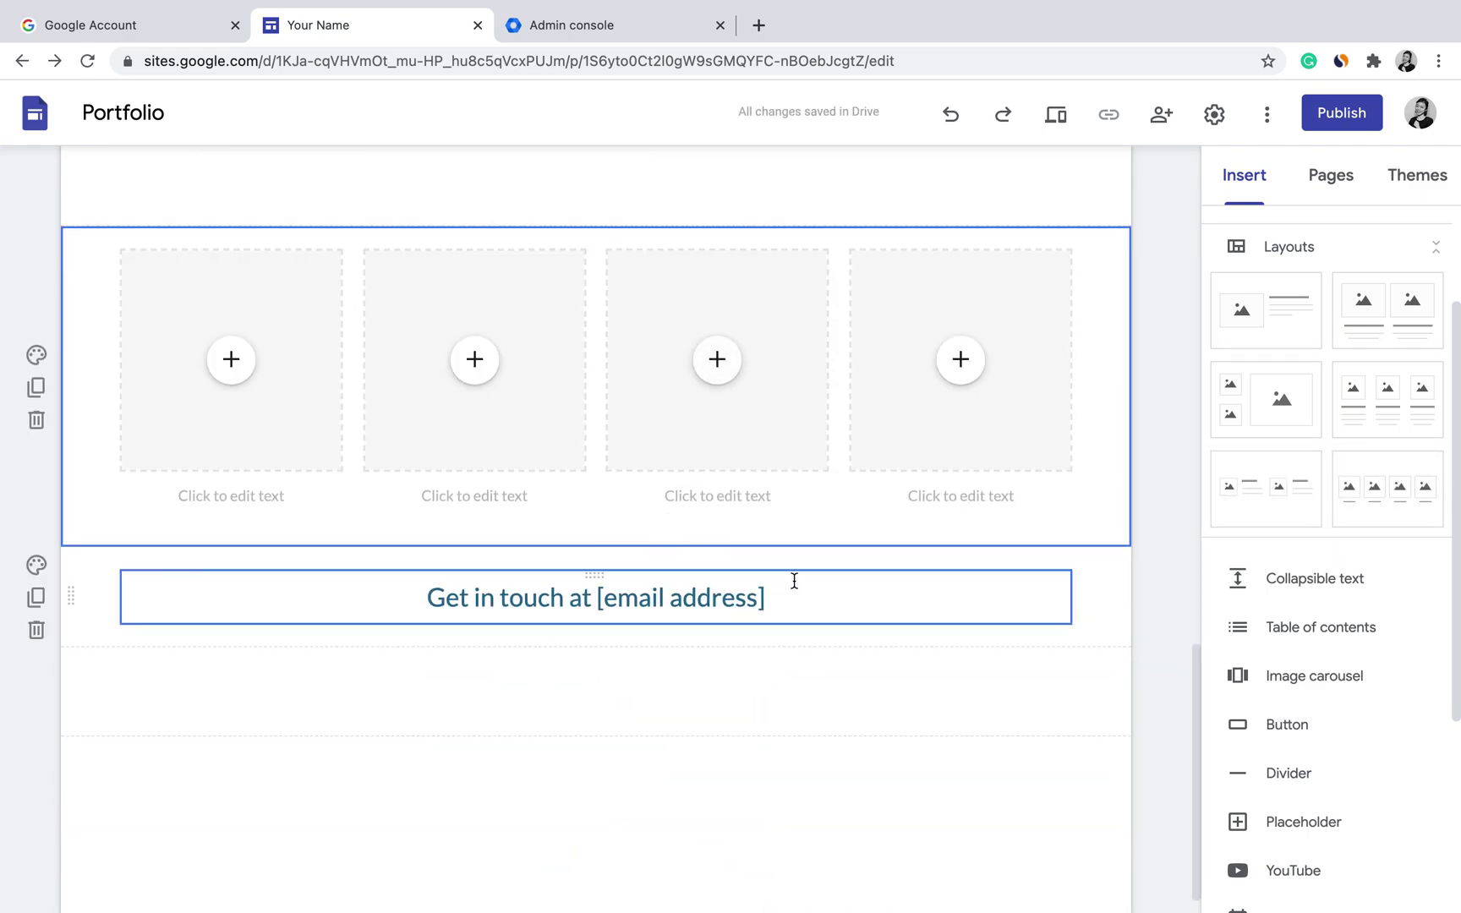
scroll(794, 580, up, 3)
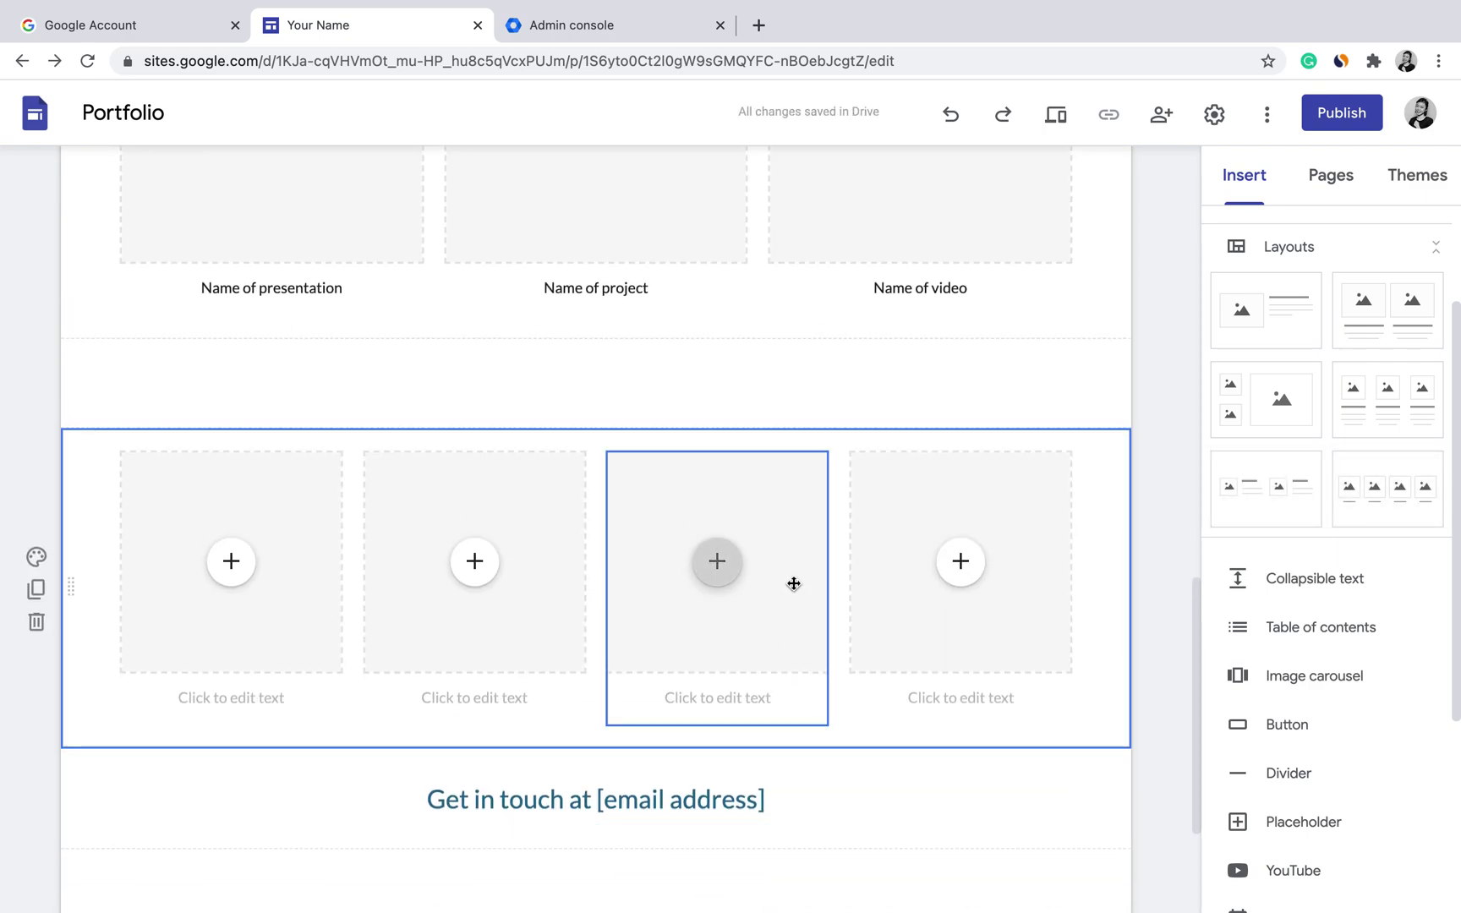
scroll(794, 583, up, 10)
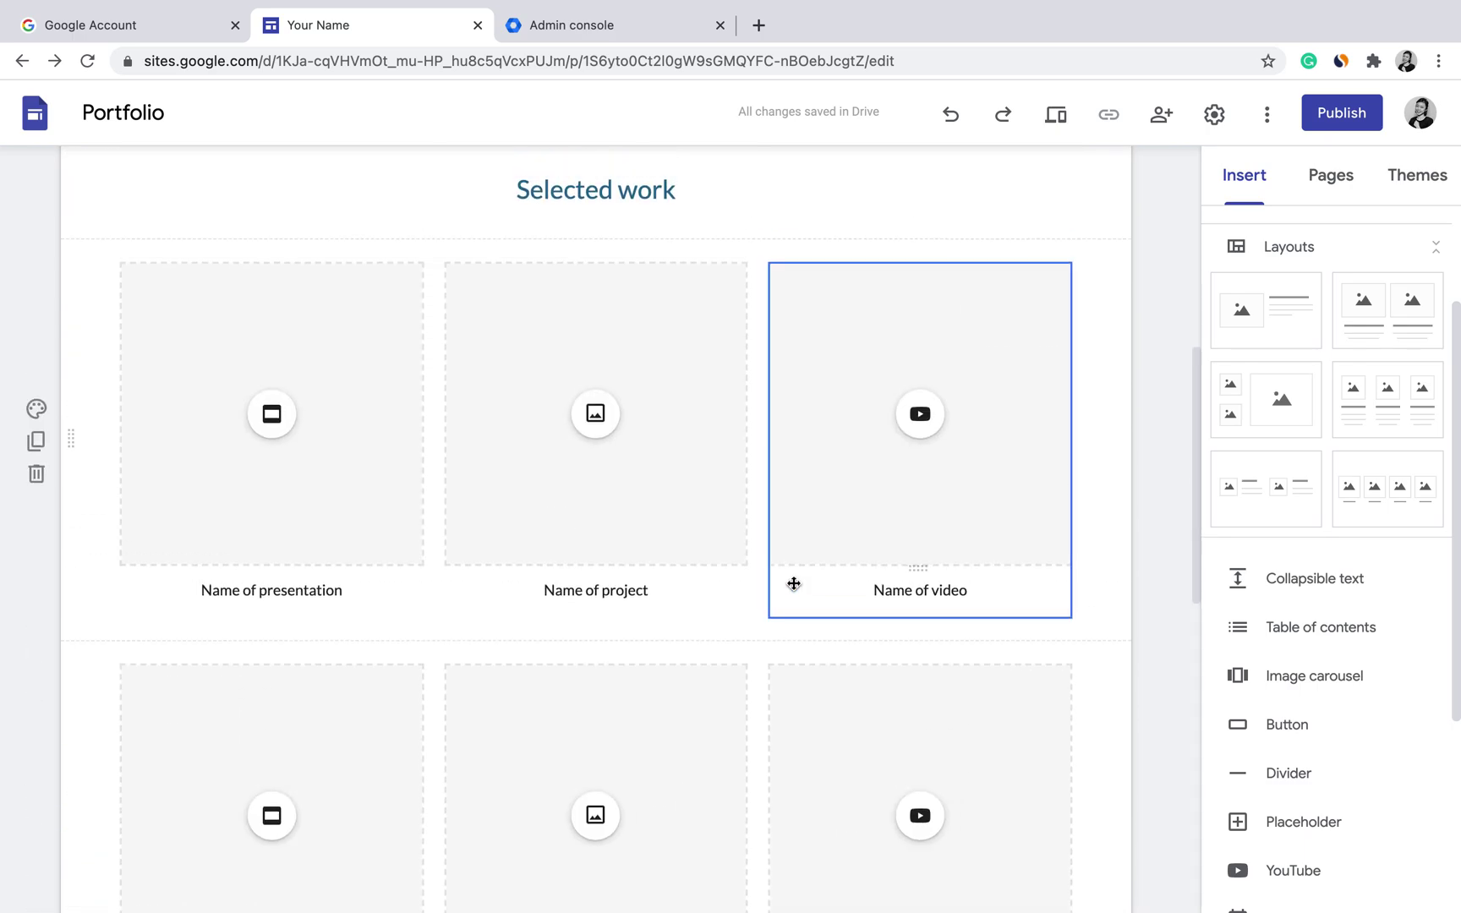
Duplicate the "Selected work" heading section on the Home page.
scroll(794, 583, up, 3)
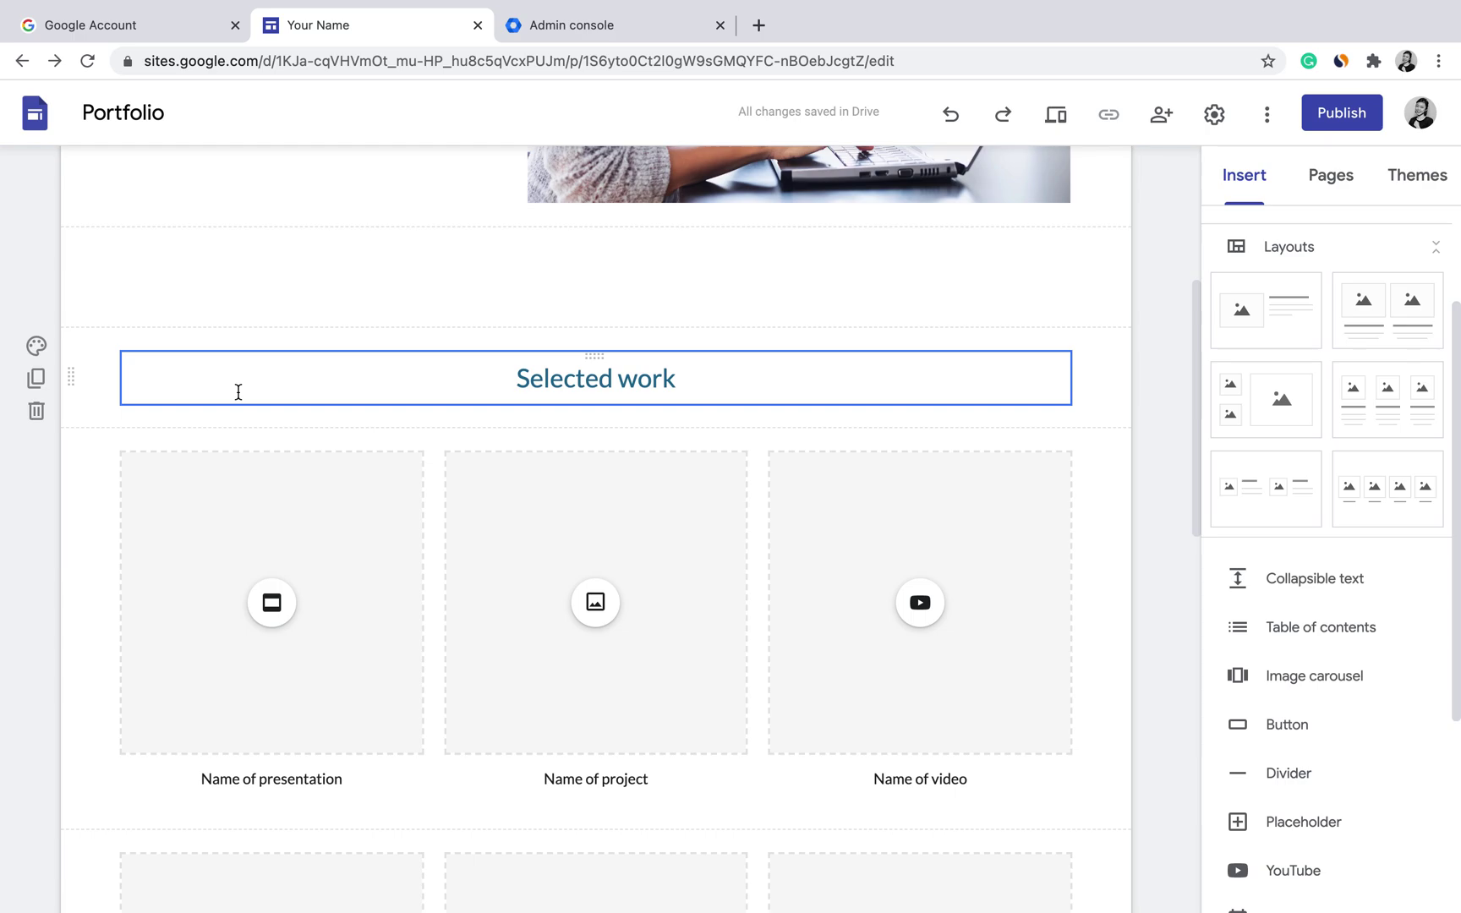
scroll(499, 637, down, 5)
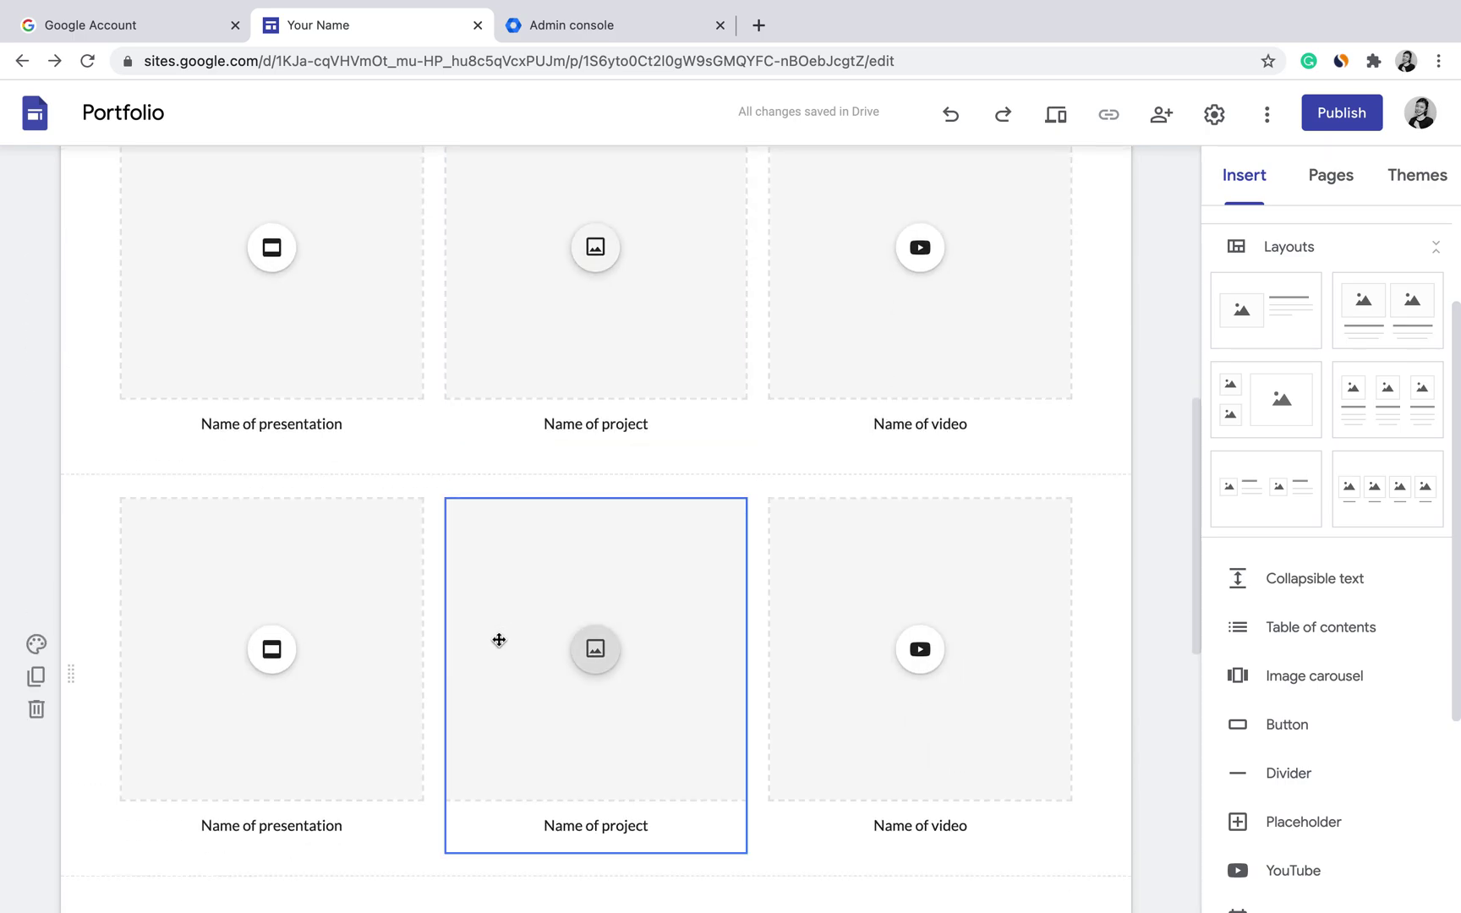
scroll(688, 822, down, 4)
scroll(897, 817, down, 4)
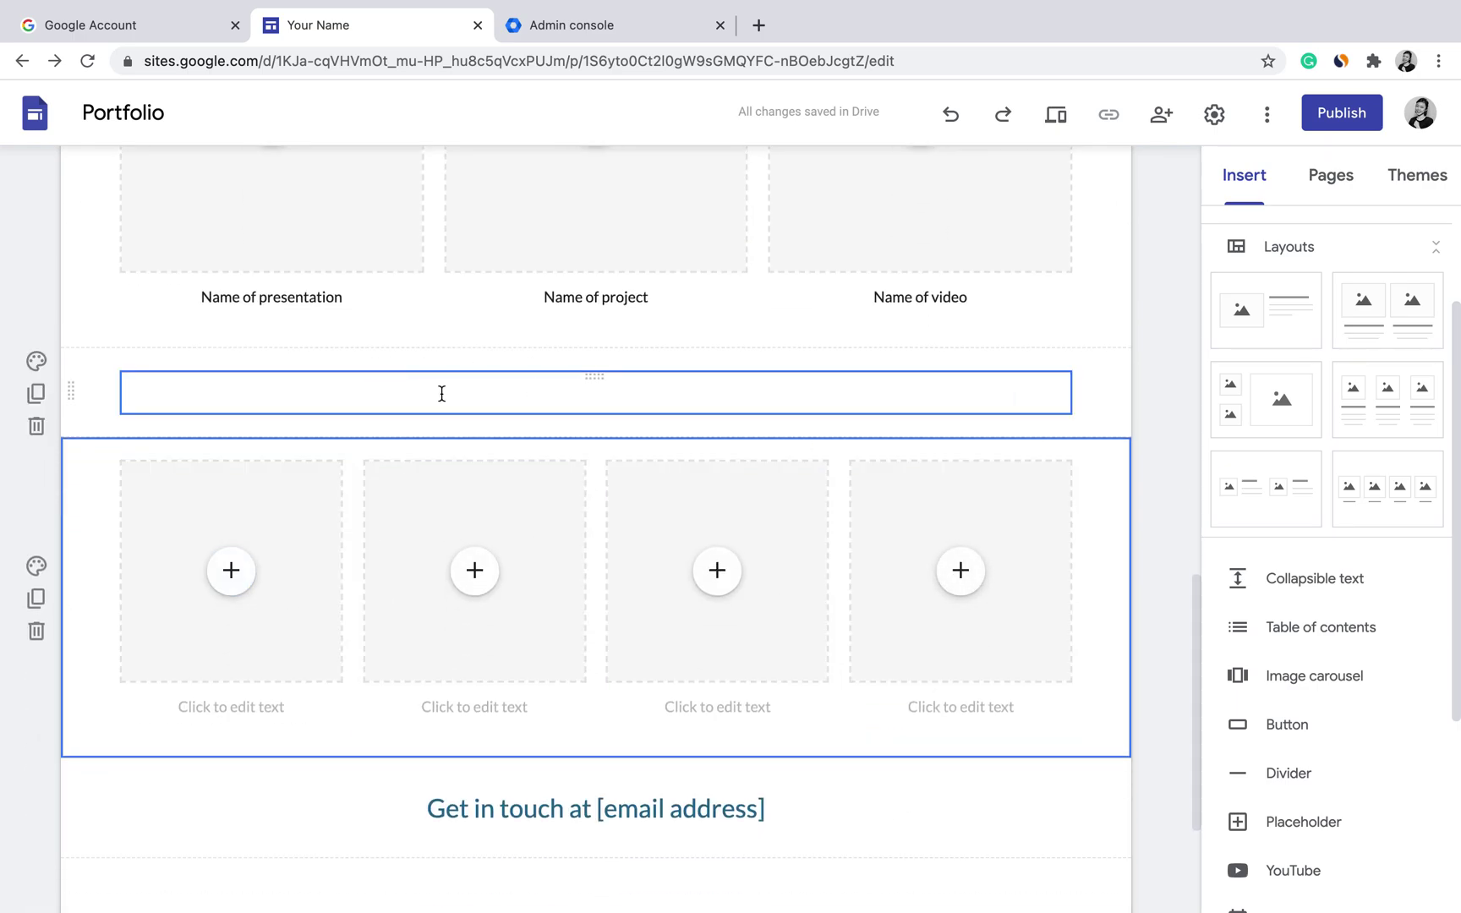
scroll(991, 645, up, 2)
scroll(990, 645, up, 5)
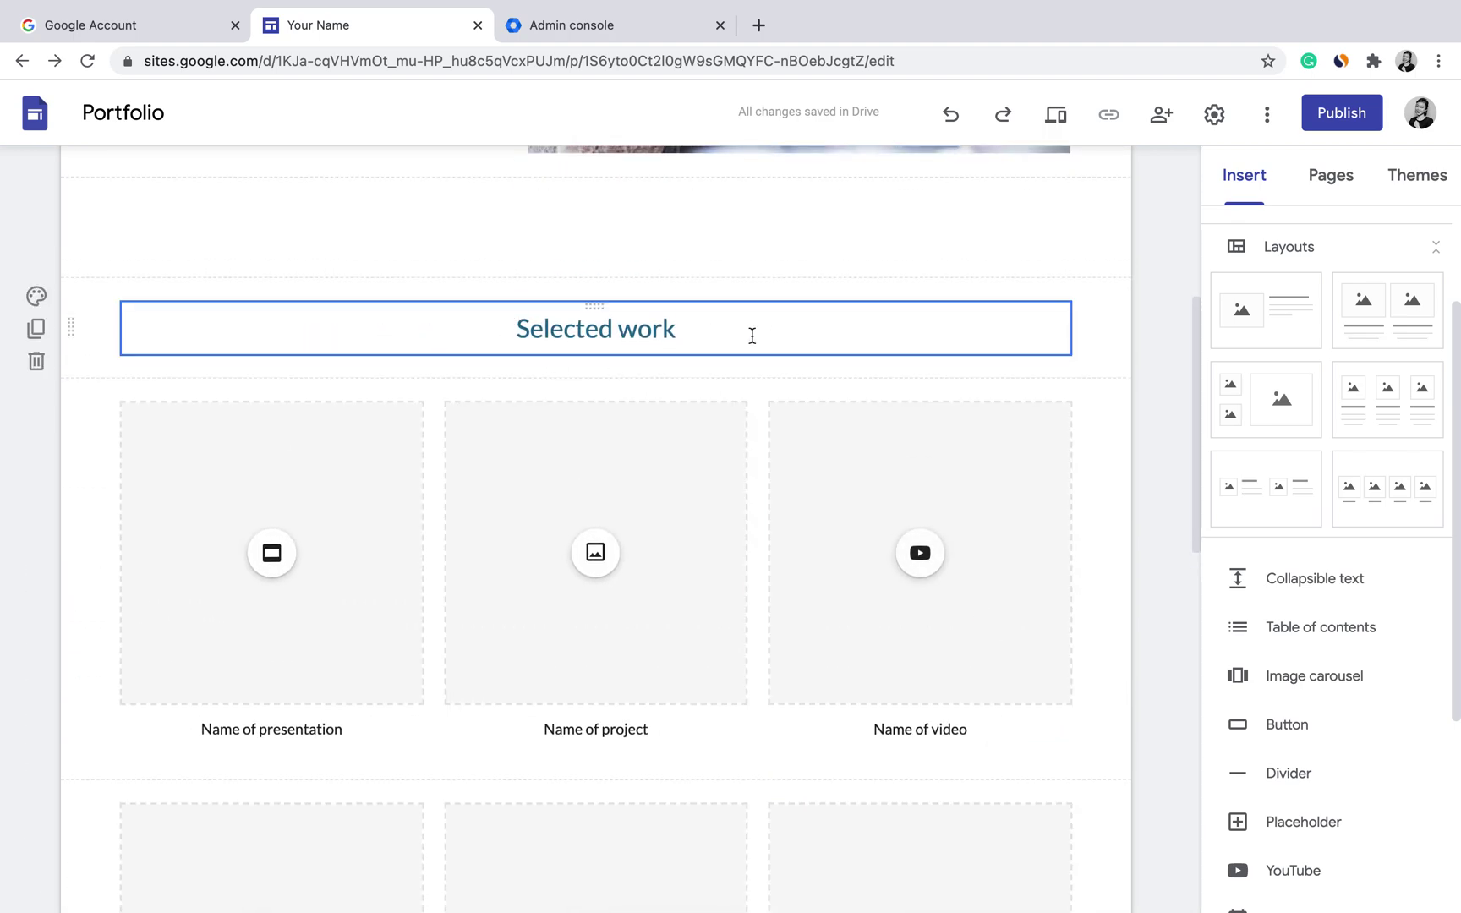
click(34, 331)
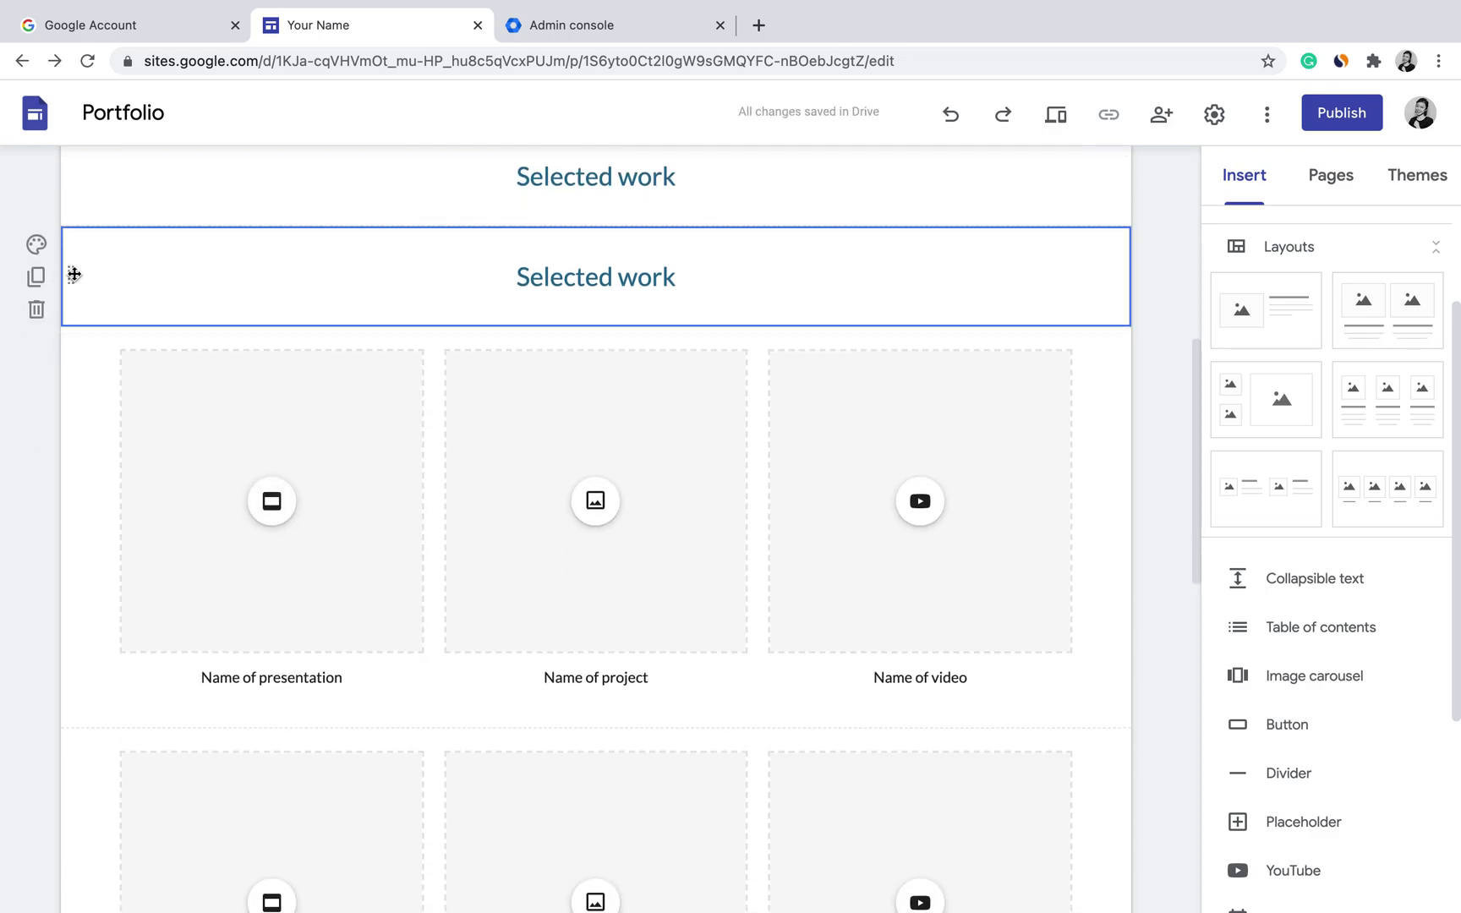
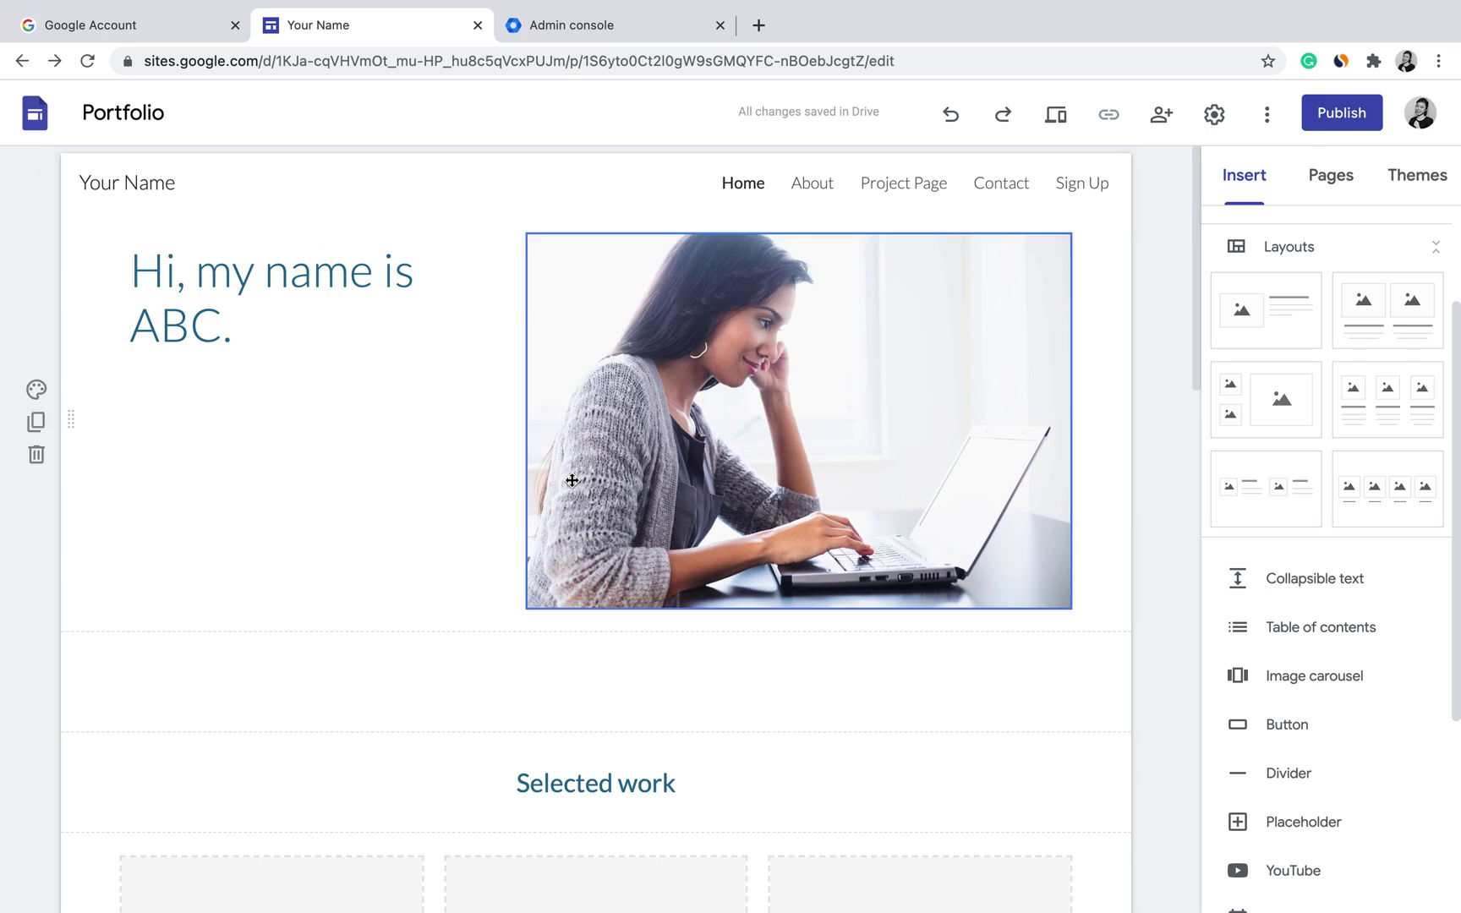
scroll(841, 600, down, 8)
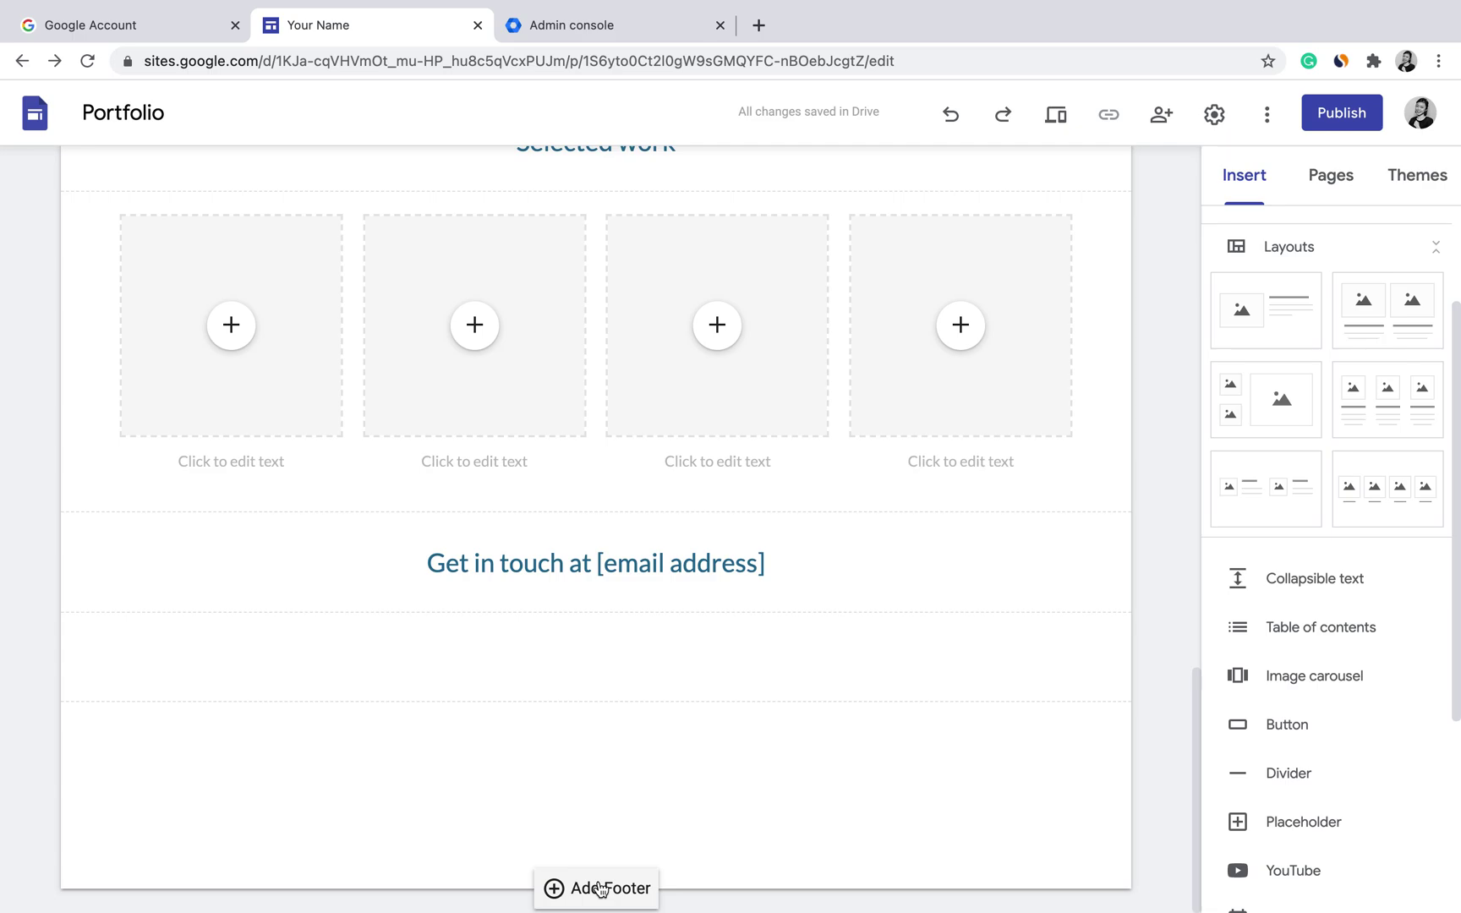
scroll(623, 754, up, 5)
scroll(623, 753, down, 5)
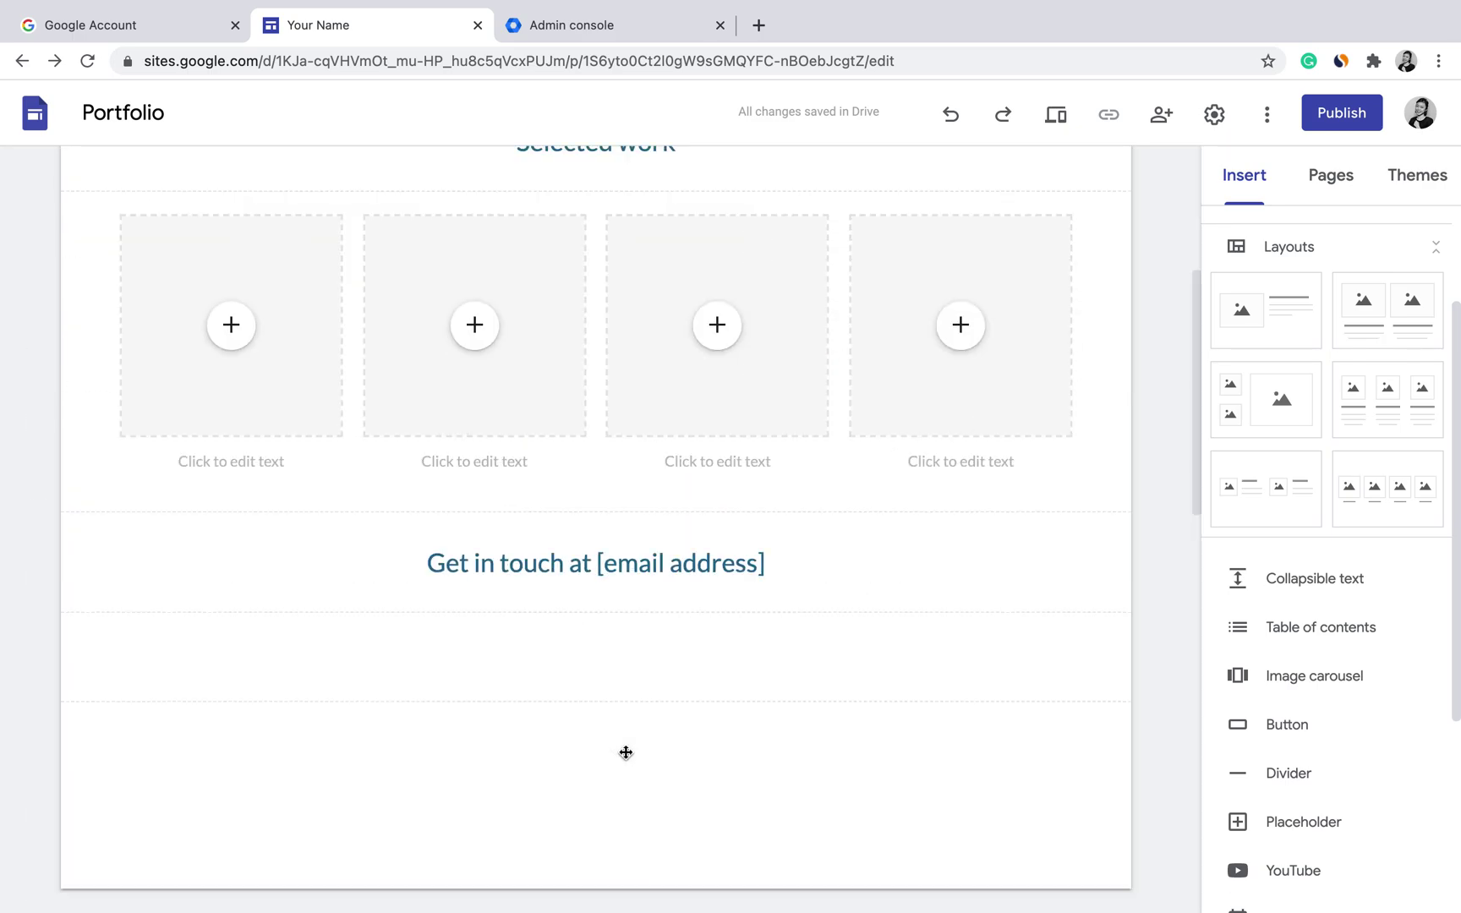
click(608, 889)
text(C)
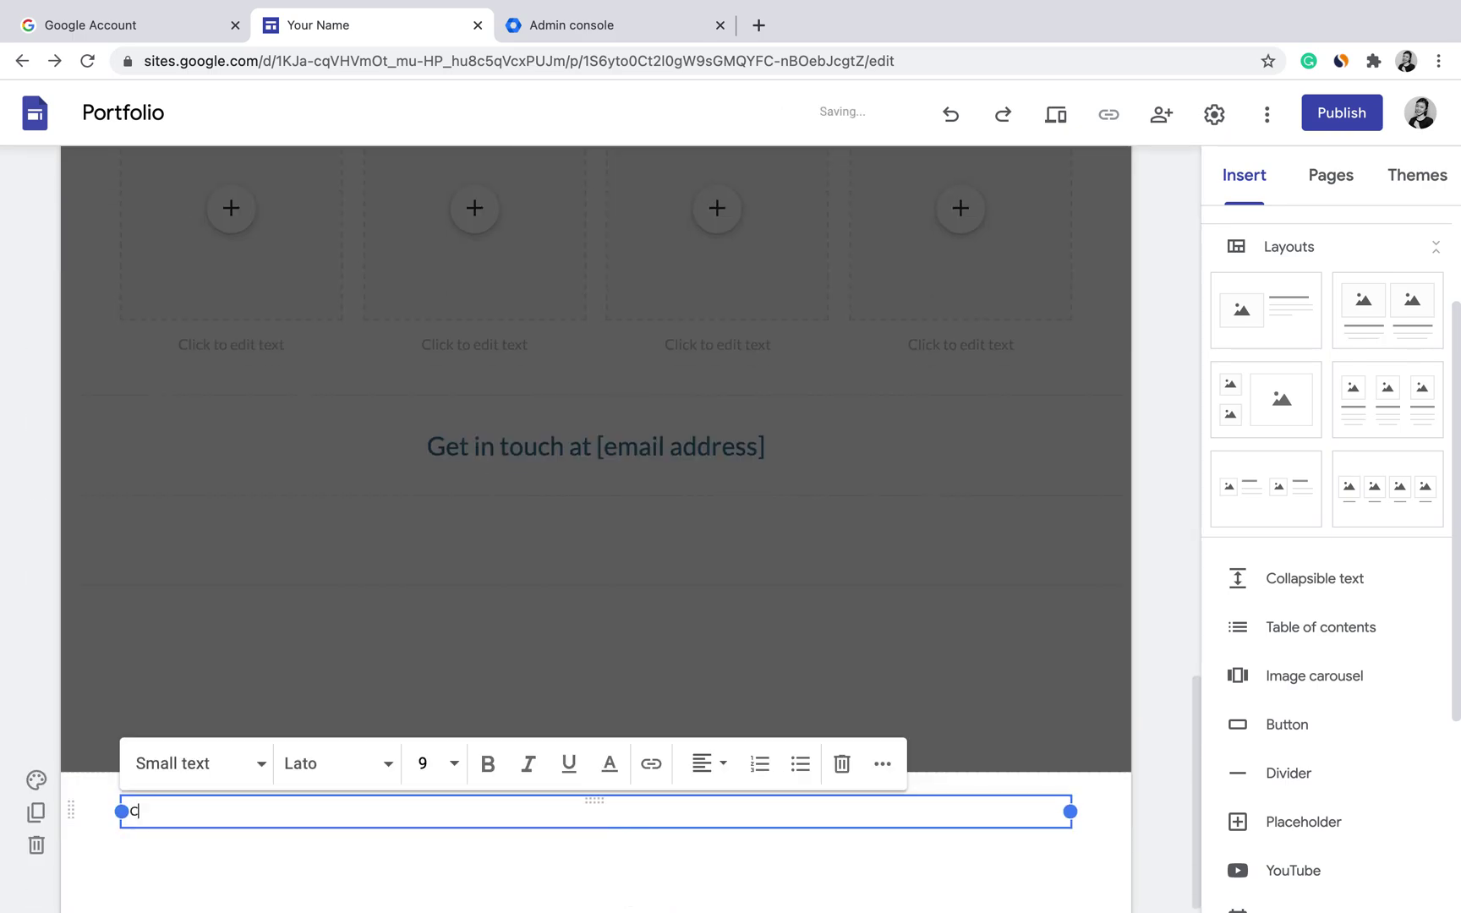
text(ONA)
key(BackSpace)
key(BackSpace)
key(BackSpace)
text(FIND)
key(ctrl+a)
text(CONNECT ME AT)
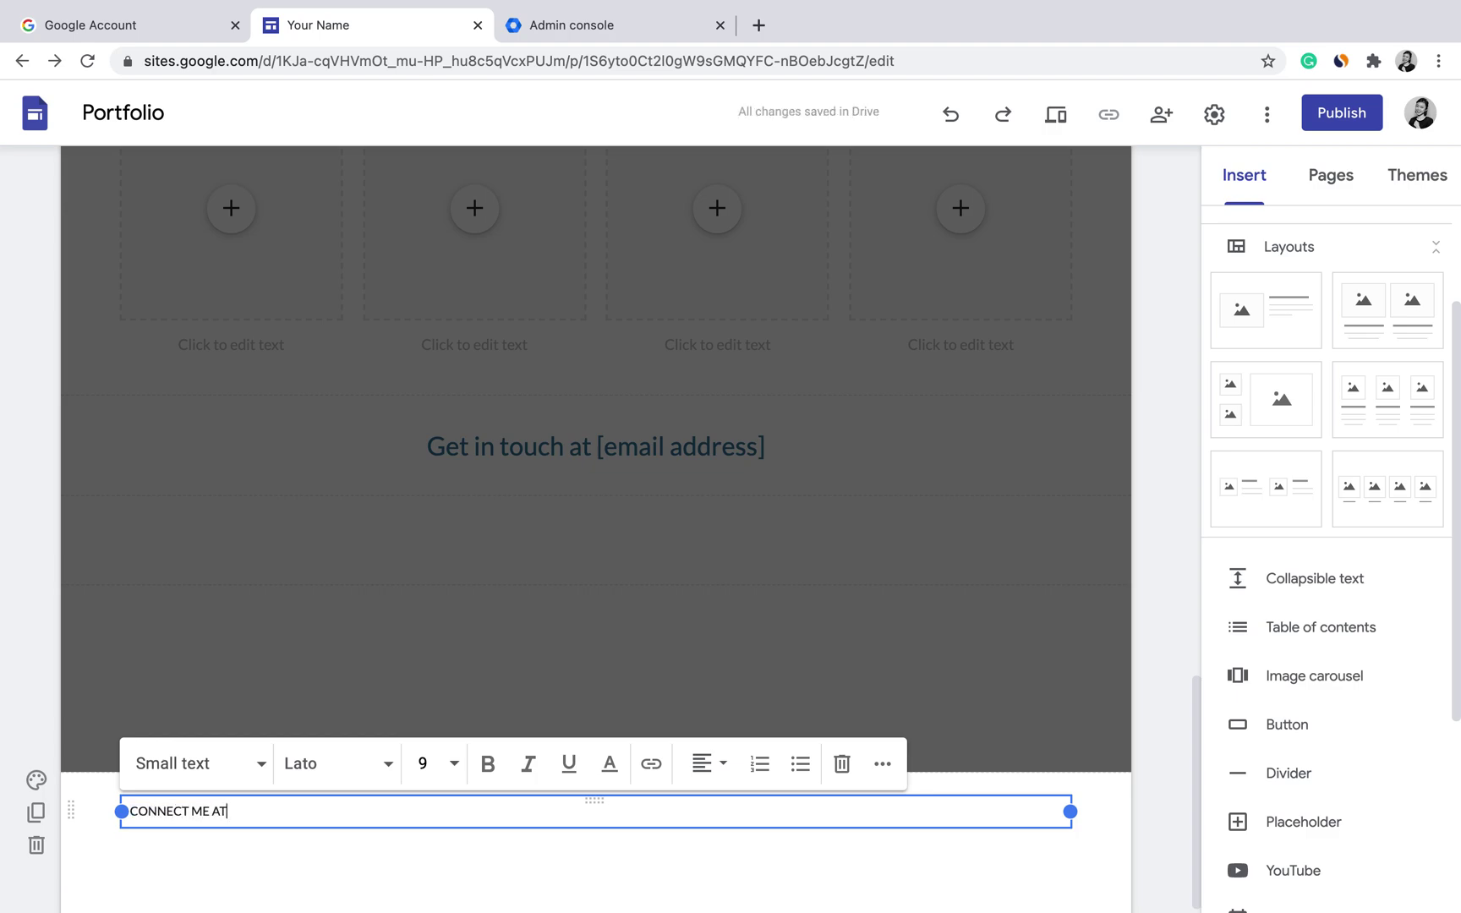
text( @SOCIAL MEDIA)
click(677, 857)
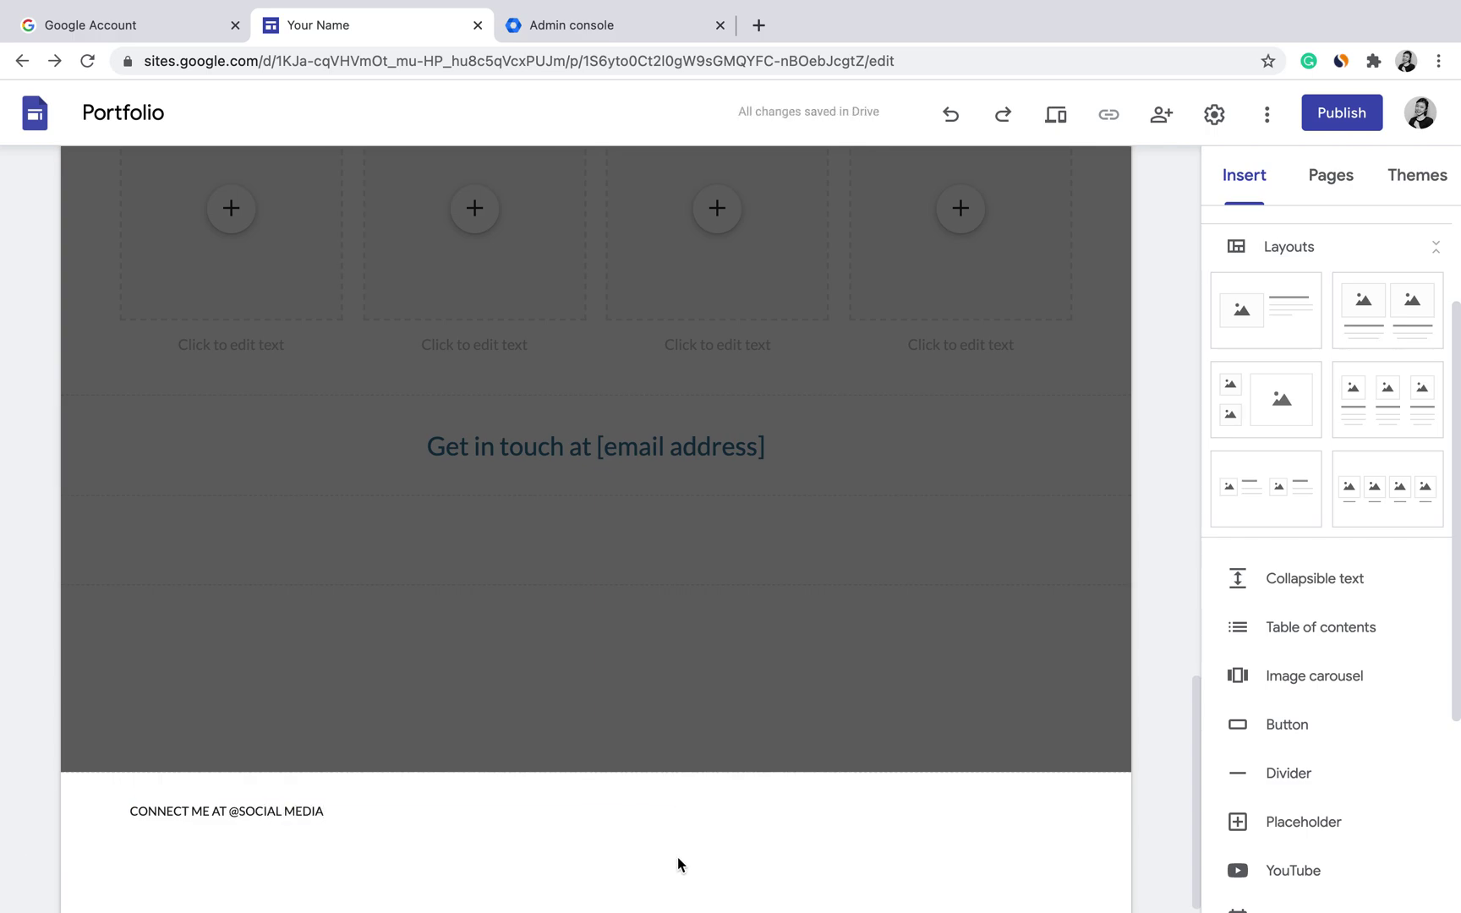
click(535, 691)
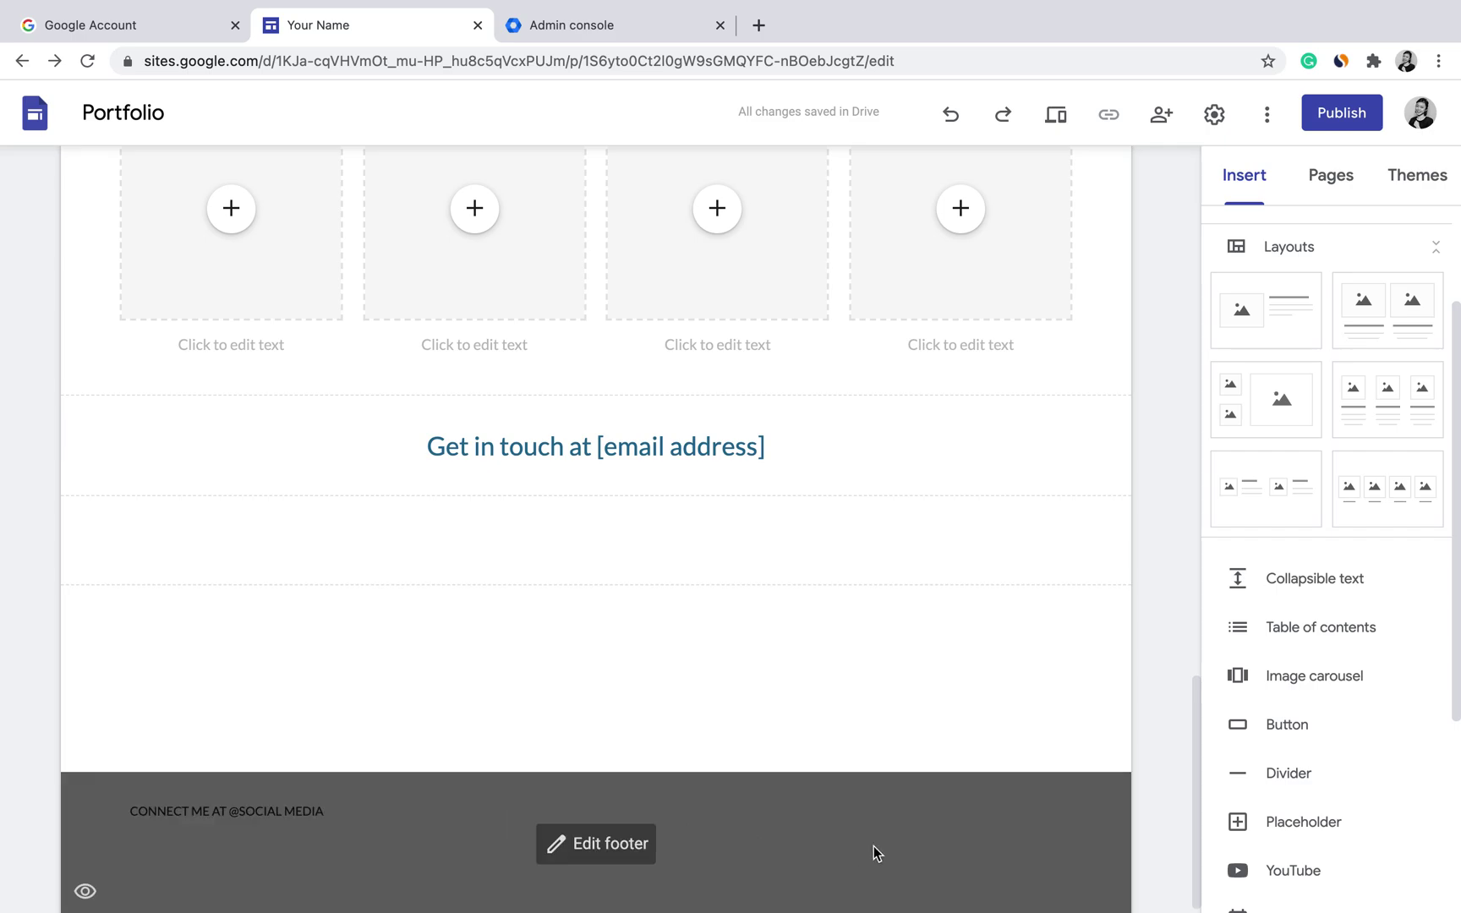
Look through the Home, About and Contact pages to check the shared footer, and return to Home.
scroll(872, 845, up, 15)
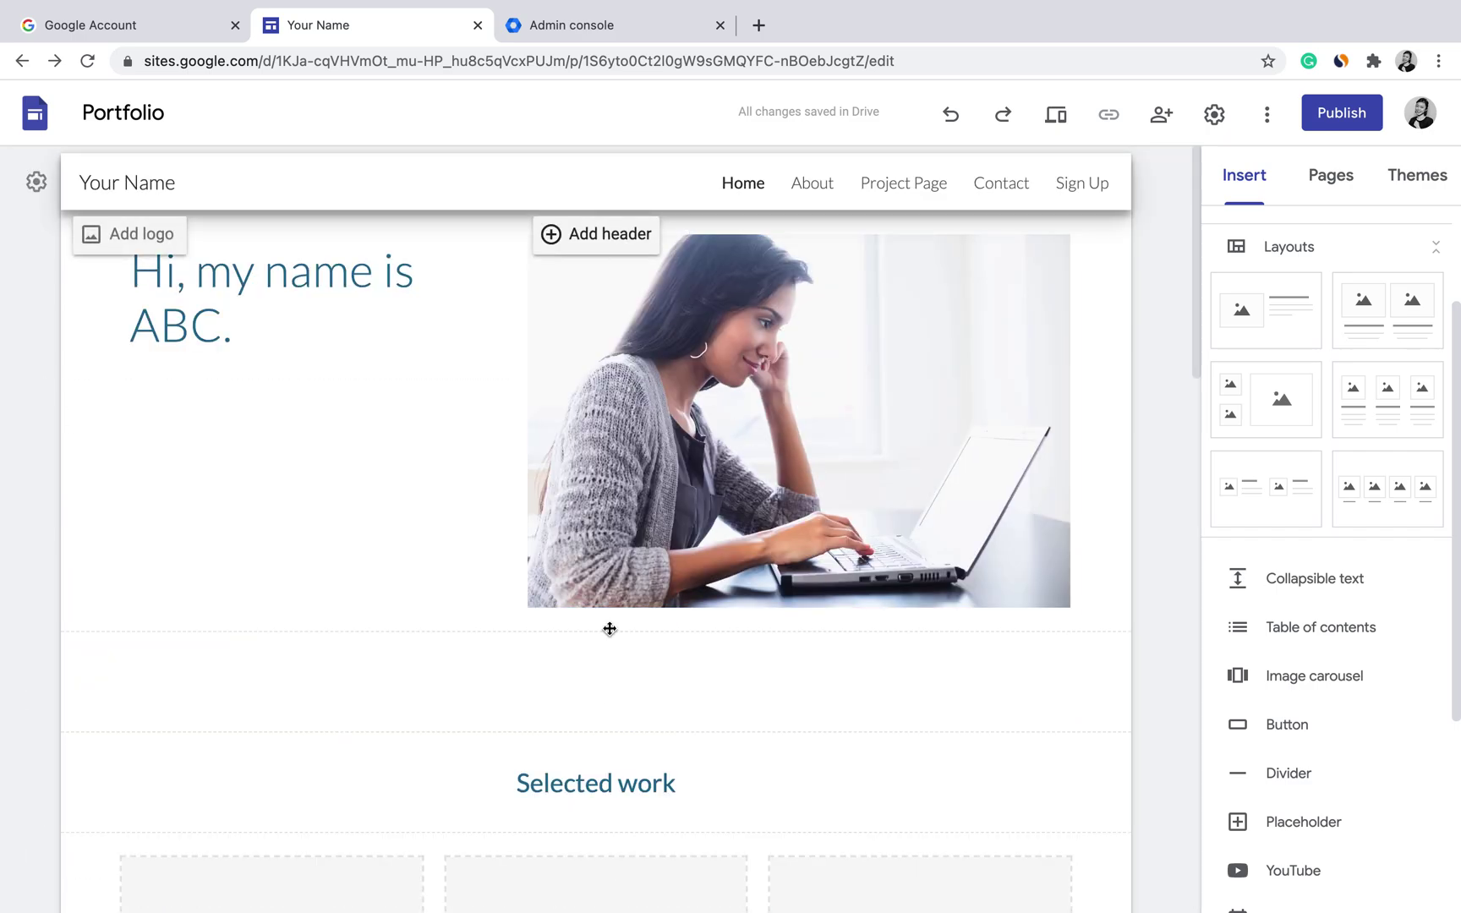
scroll(661, 859, down, 15)
scroll(837, 821, up, 10)
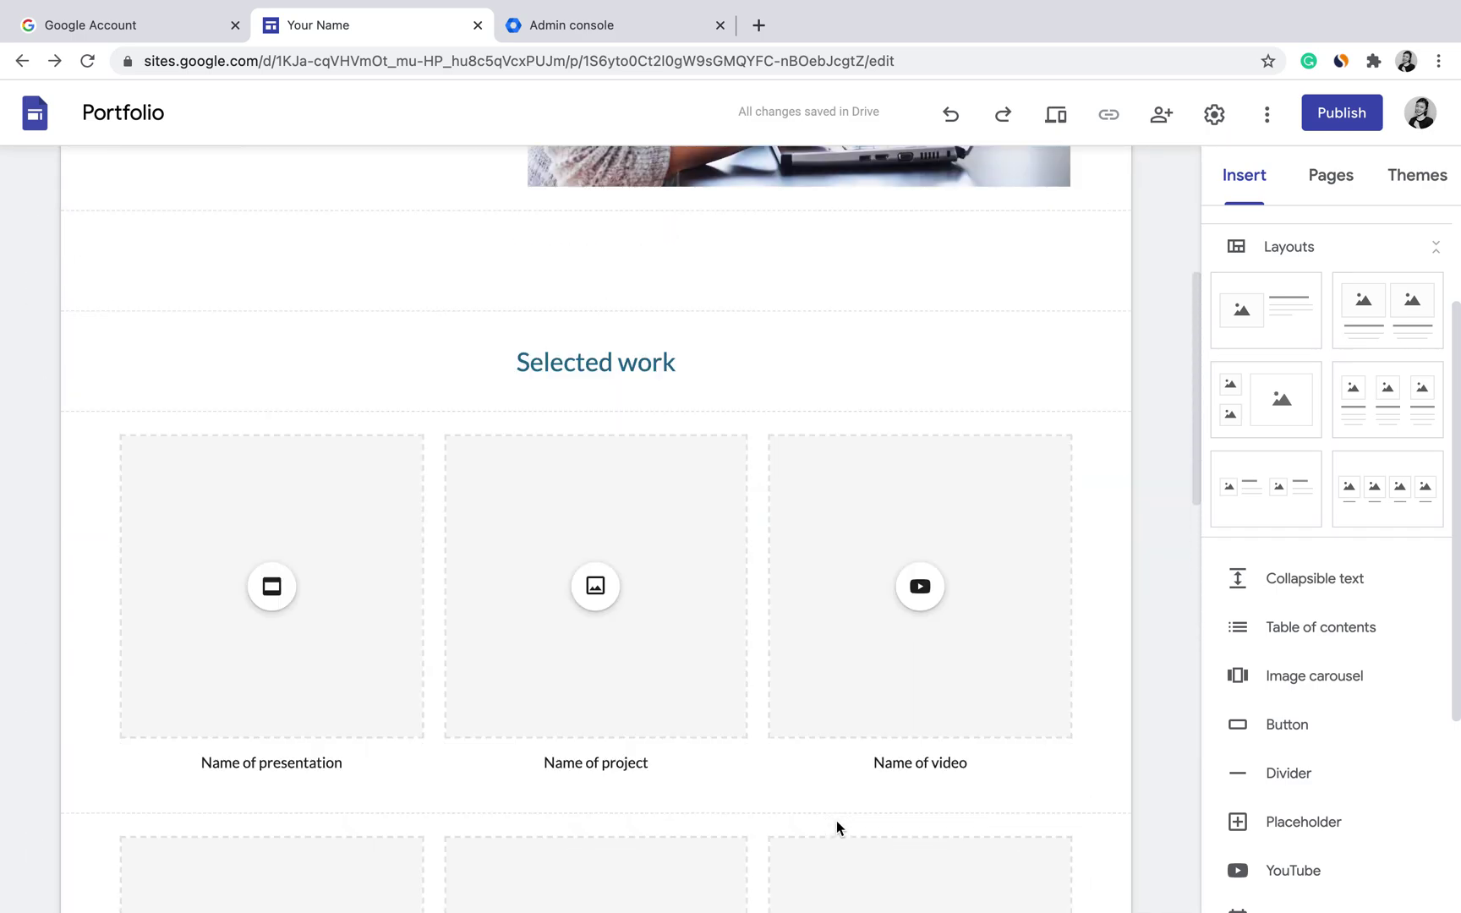
scroll(837, 821, up, 5)
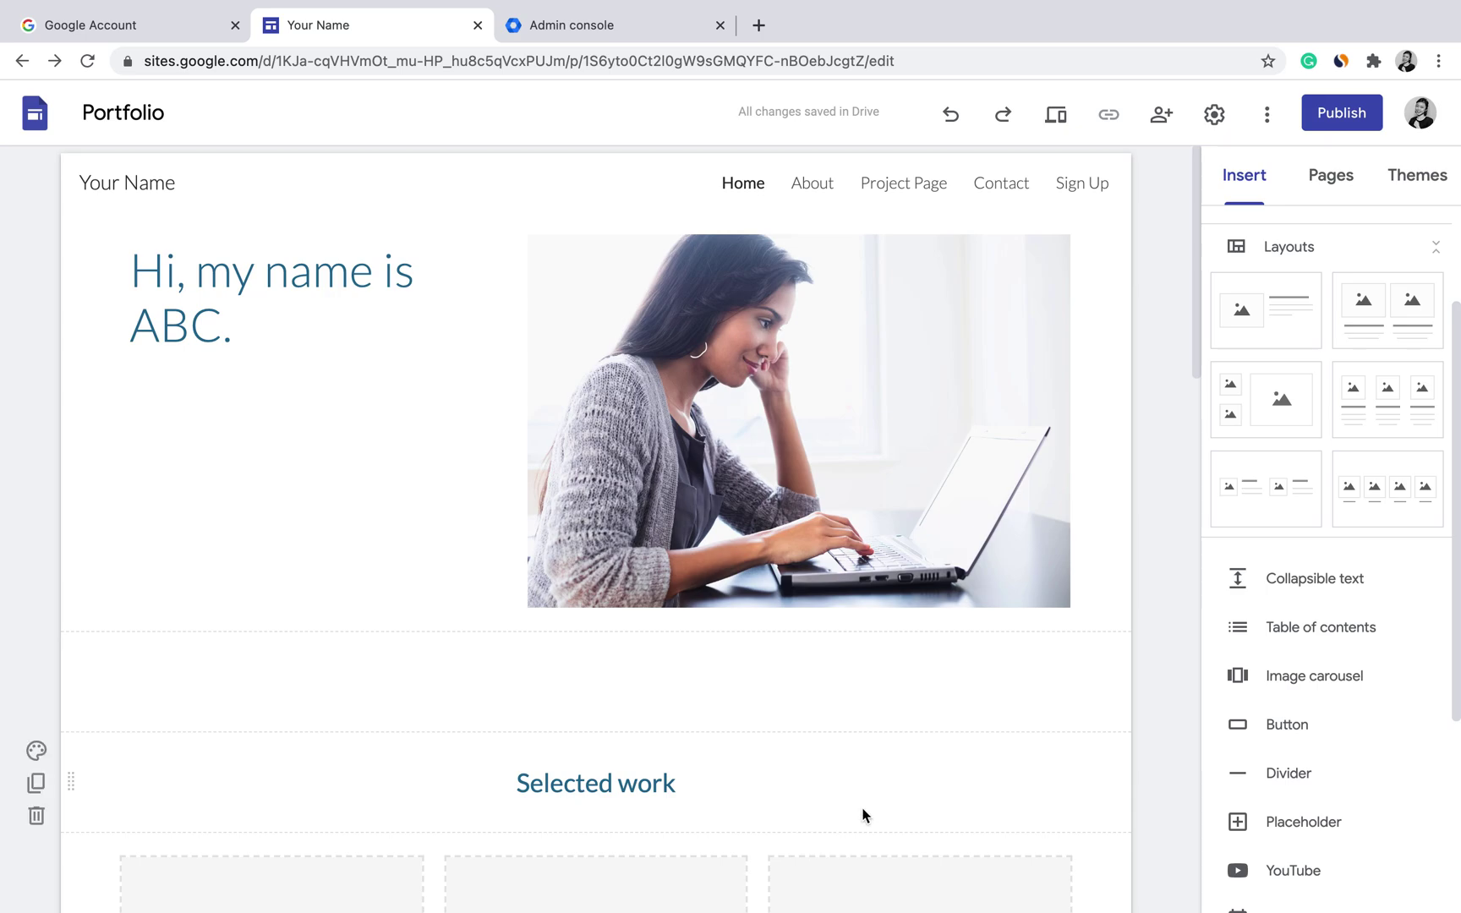
click(1330, 176)
click(1283, 322)
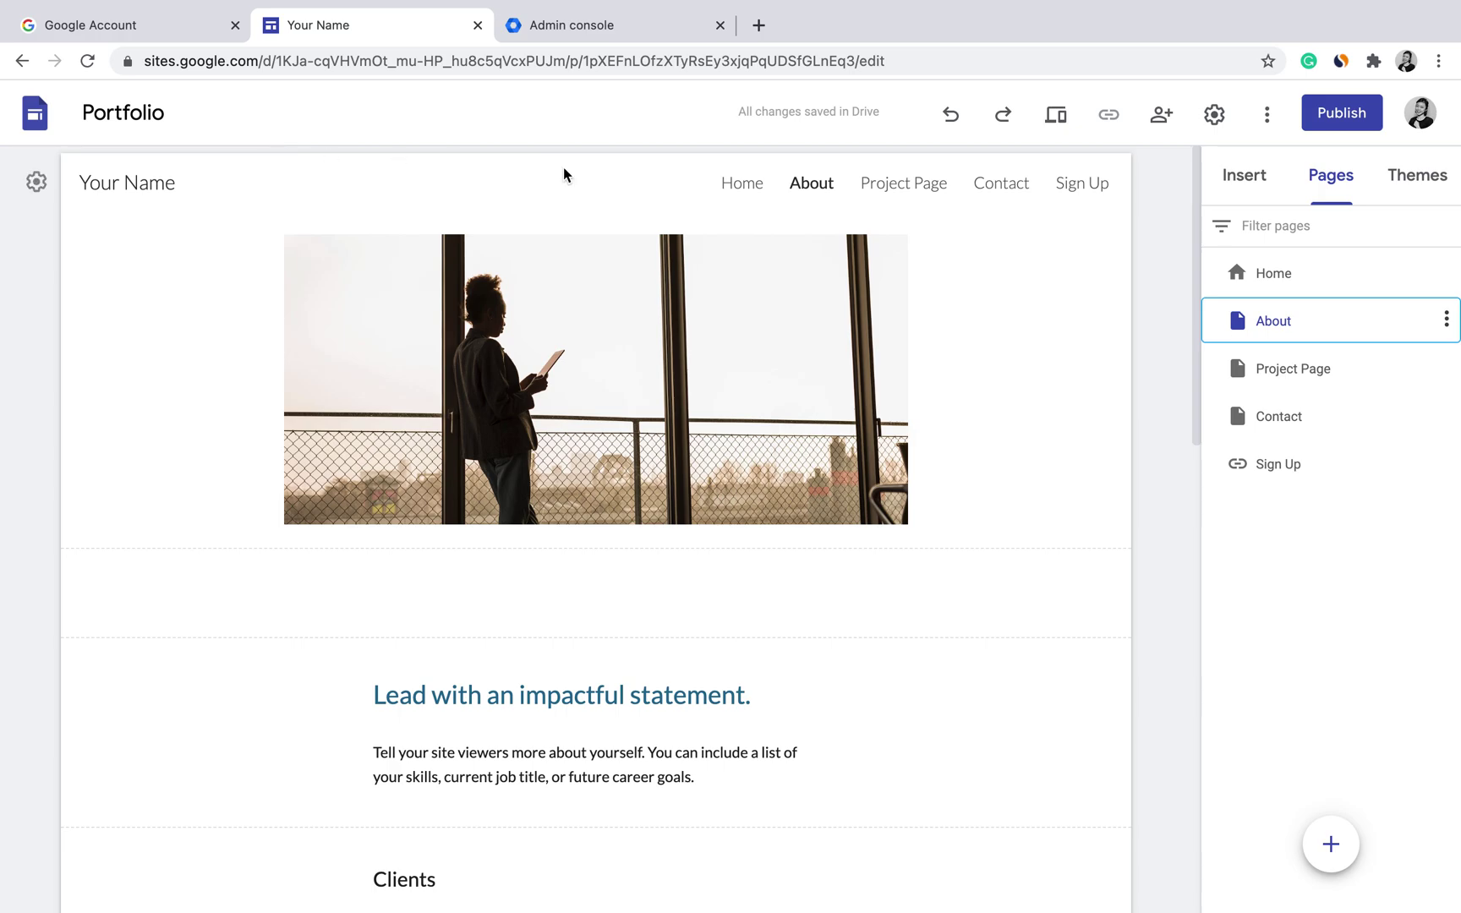
scroll(924, 428, down, 10)
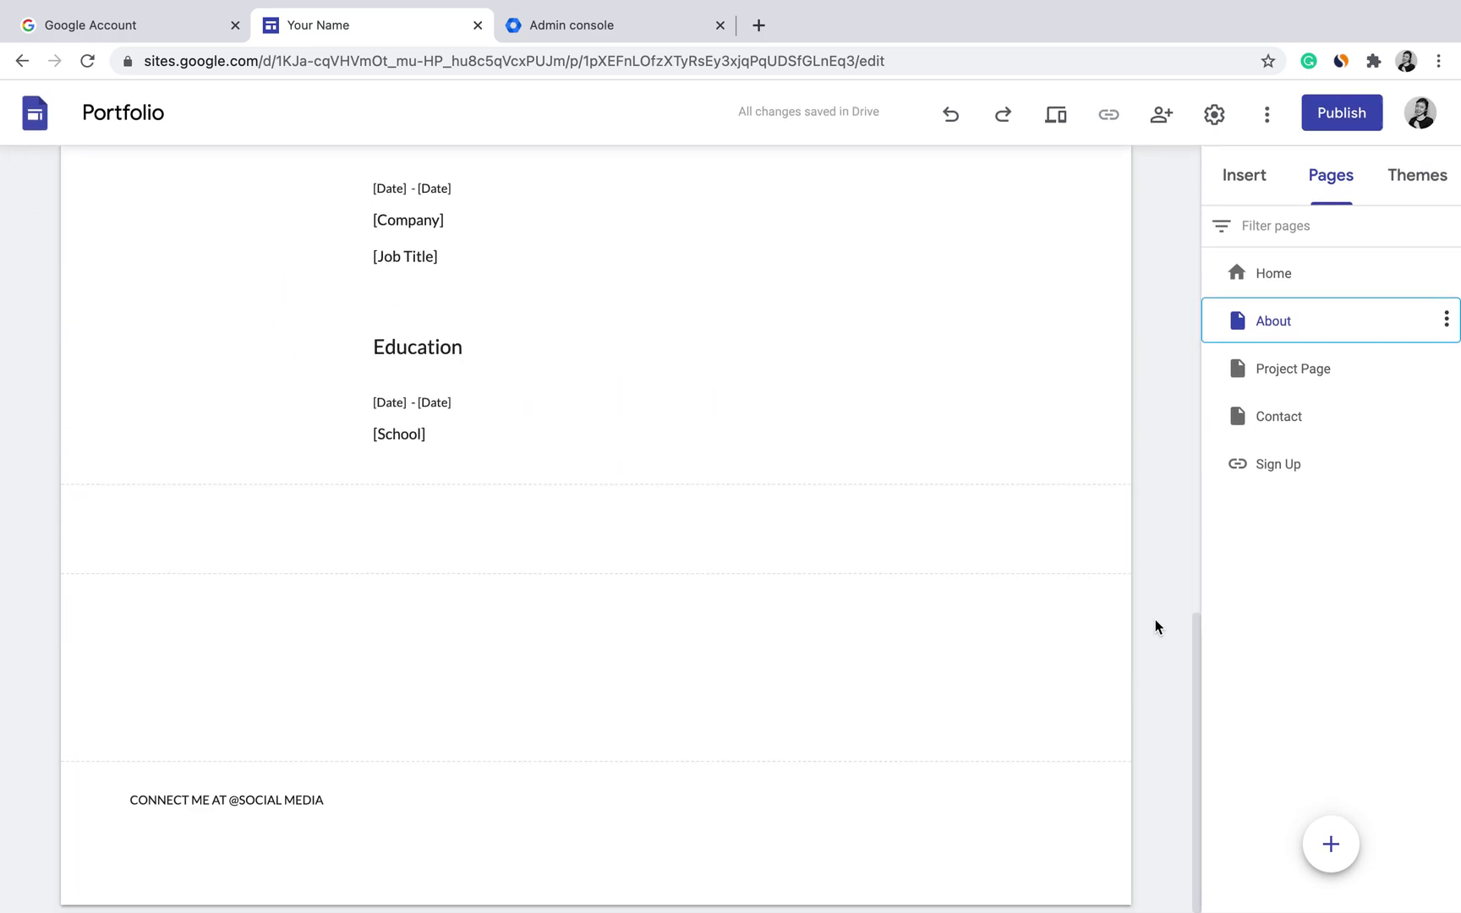
click(1280, 404)
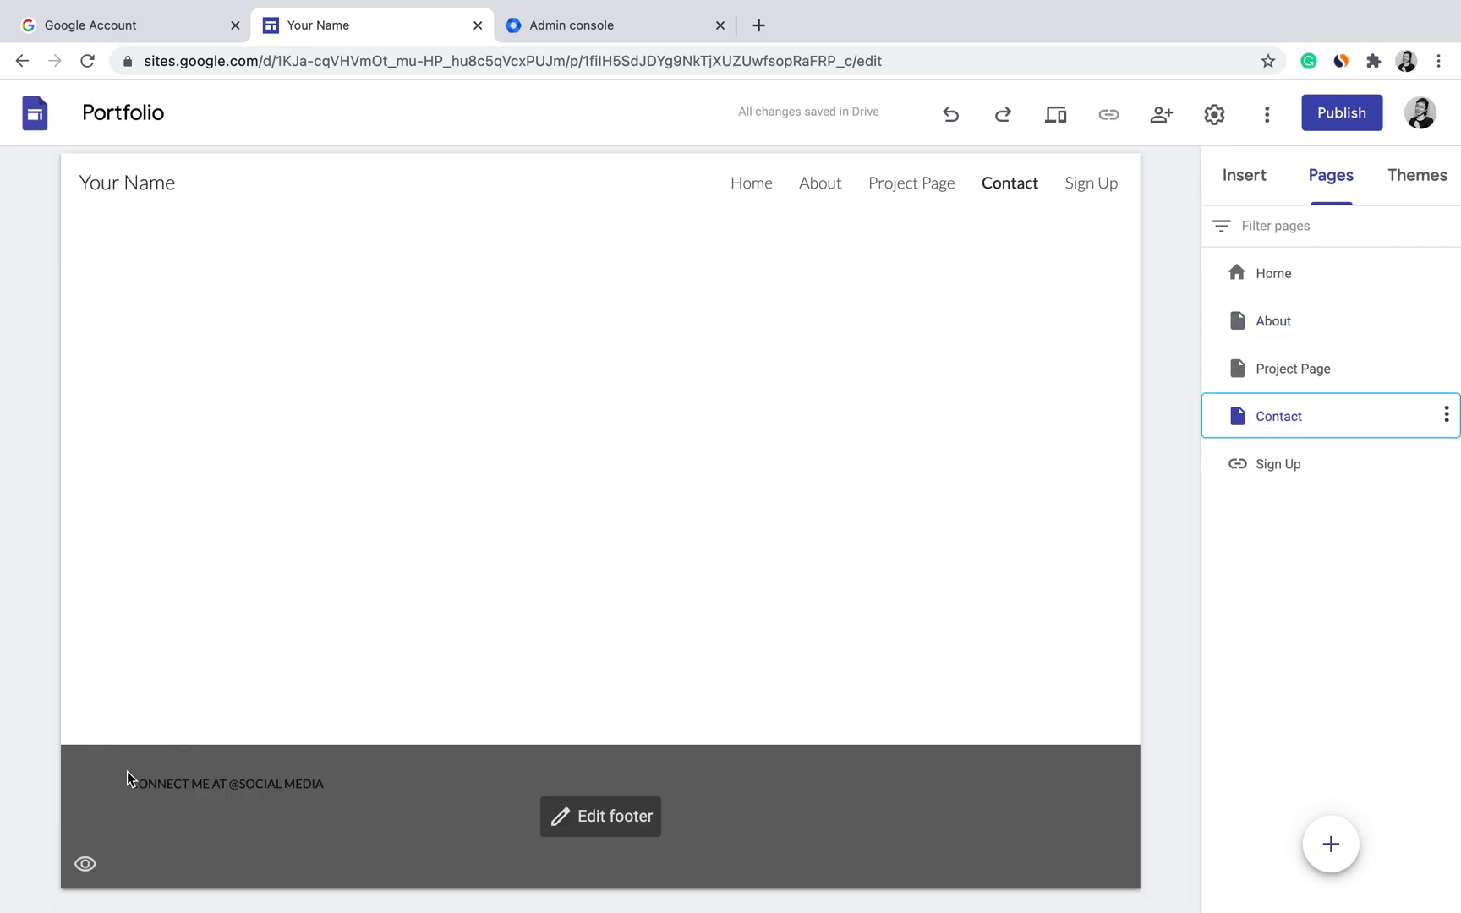
click(1277, 279)
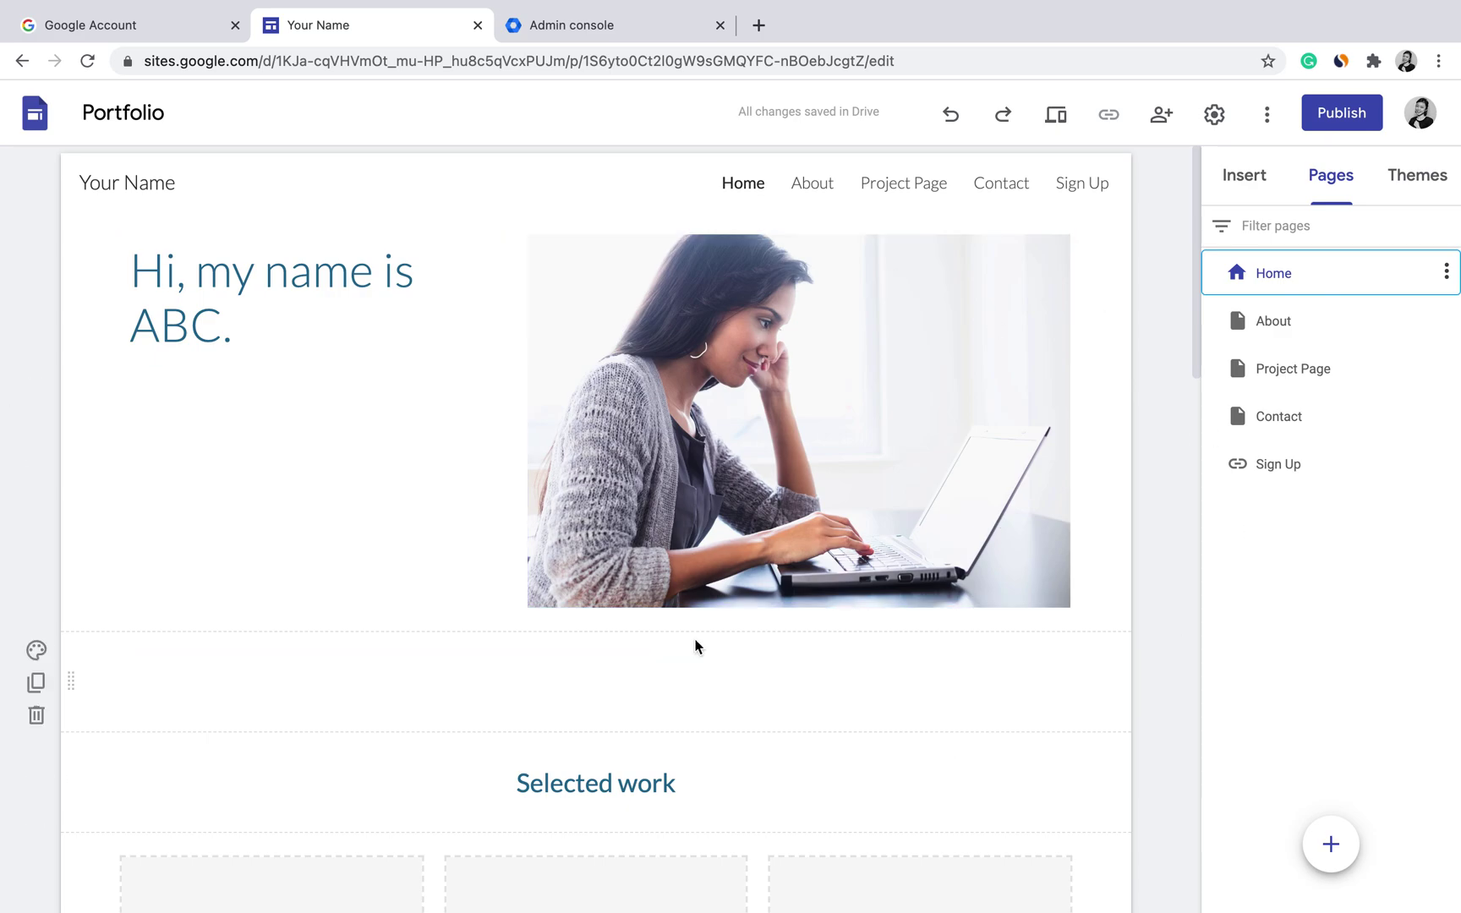
Preview the Home page at desktop, tablet and phone sizes, viewing the full phone layout, and close the preview.
click(1061, 123)
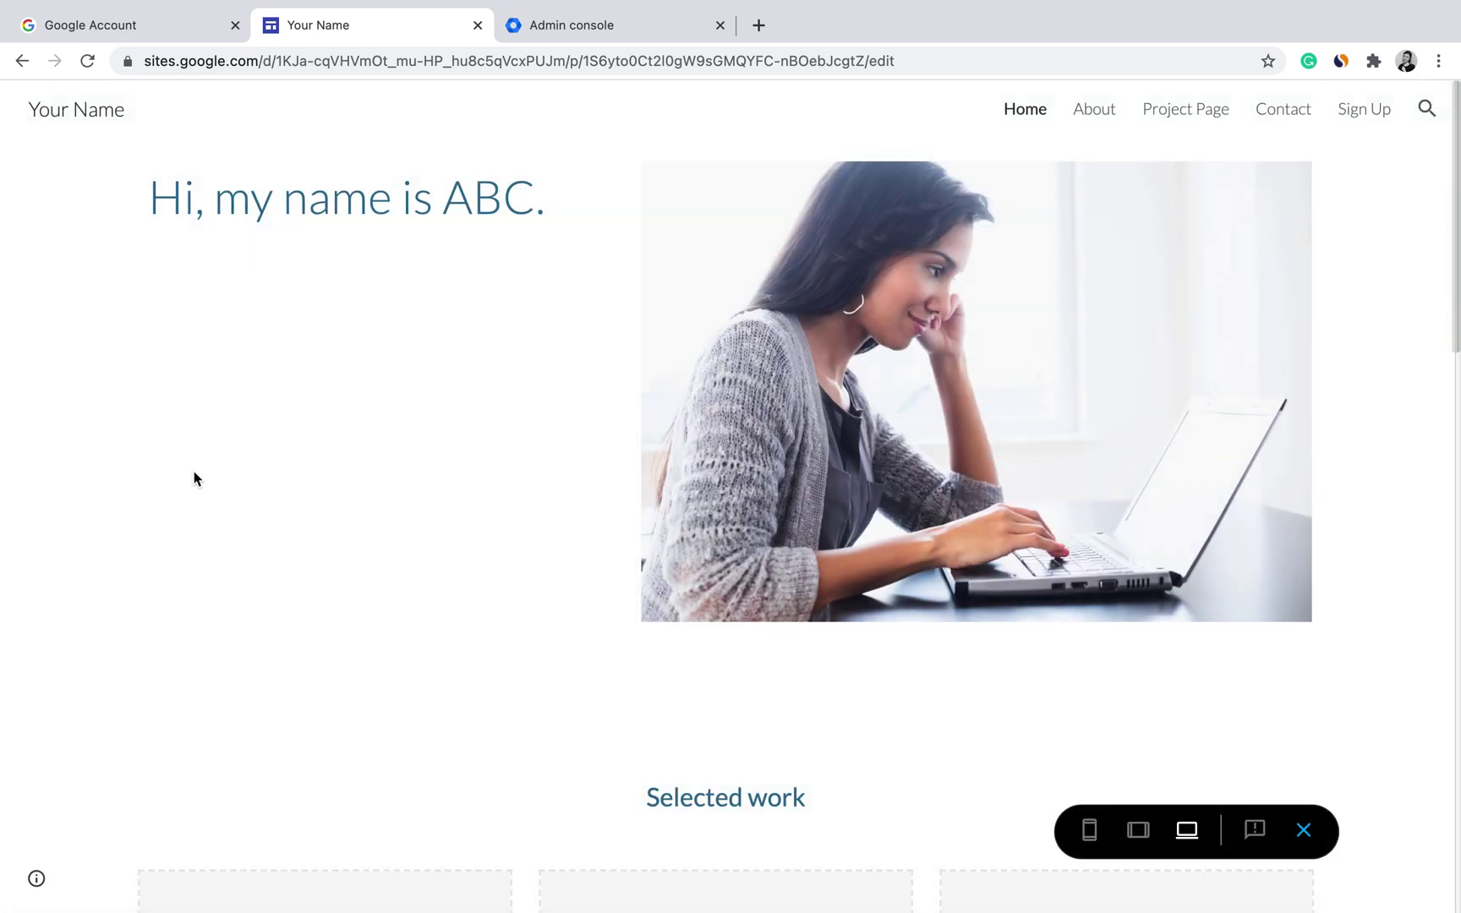
click(1137, 832)
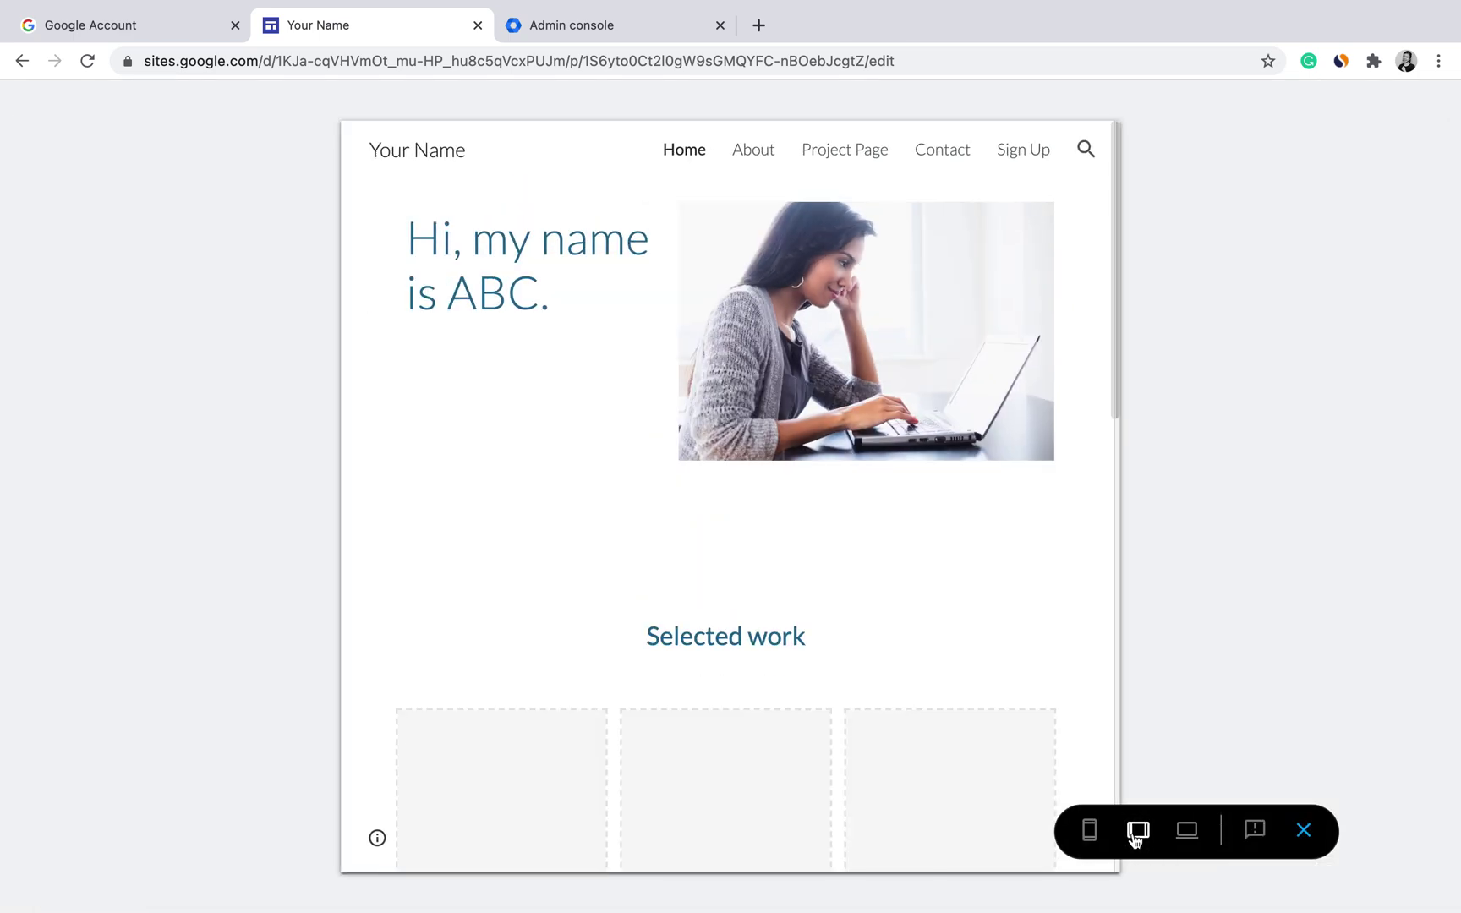
click(1099, 839)
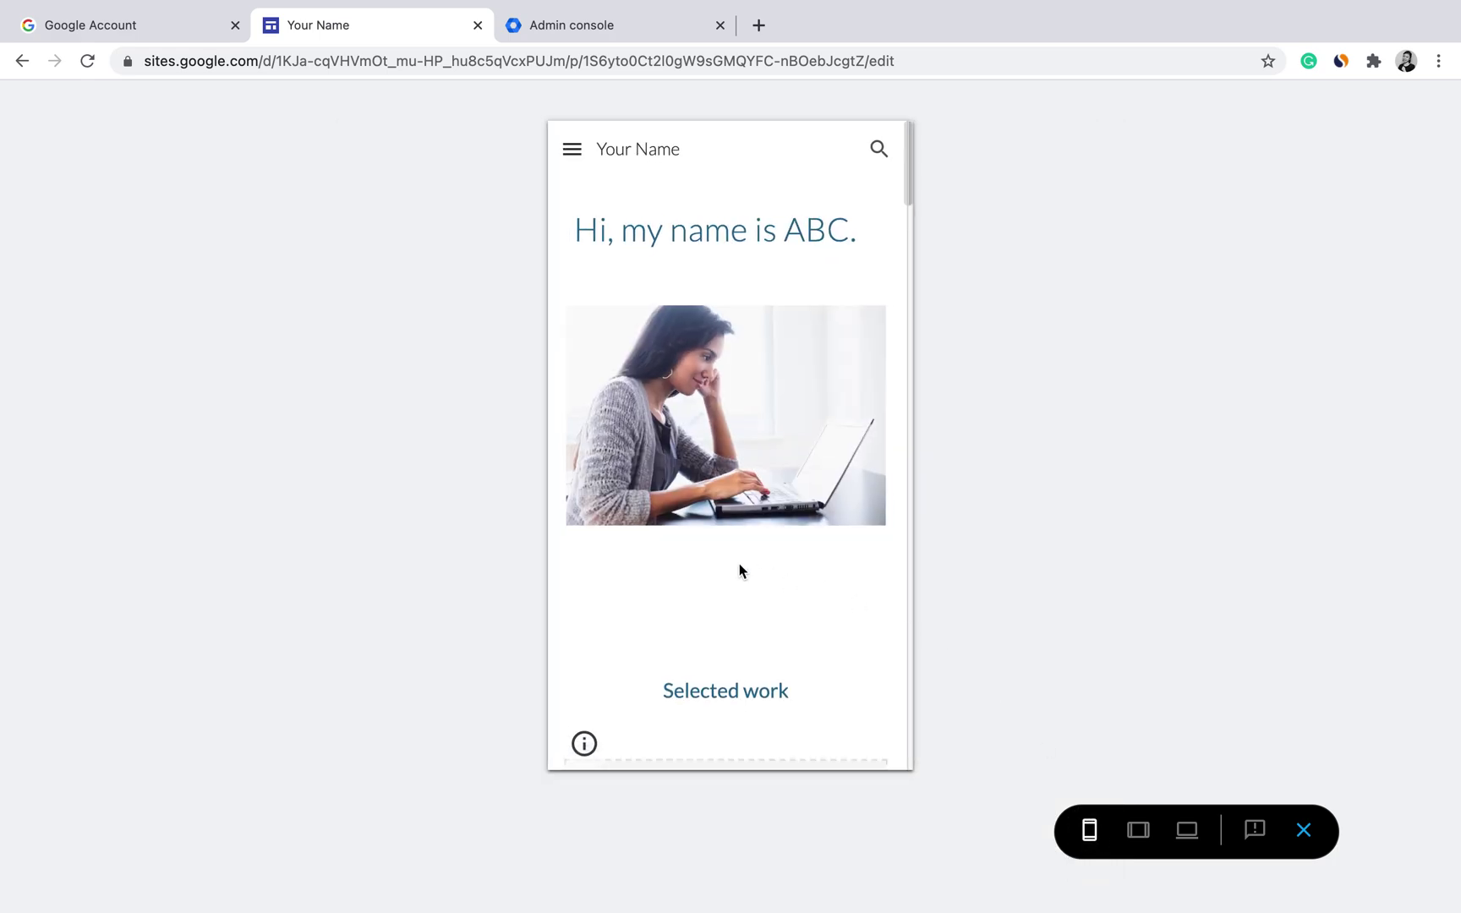
scroll(841, 687, down, 1)
scroll(841, 686, down, 10)
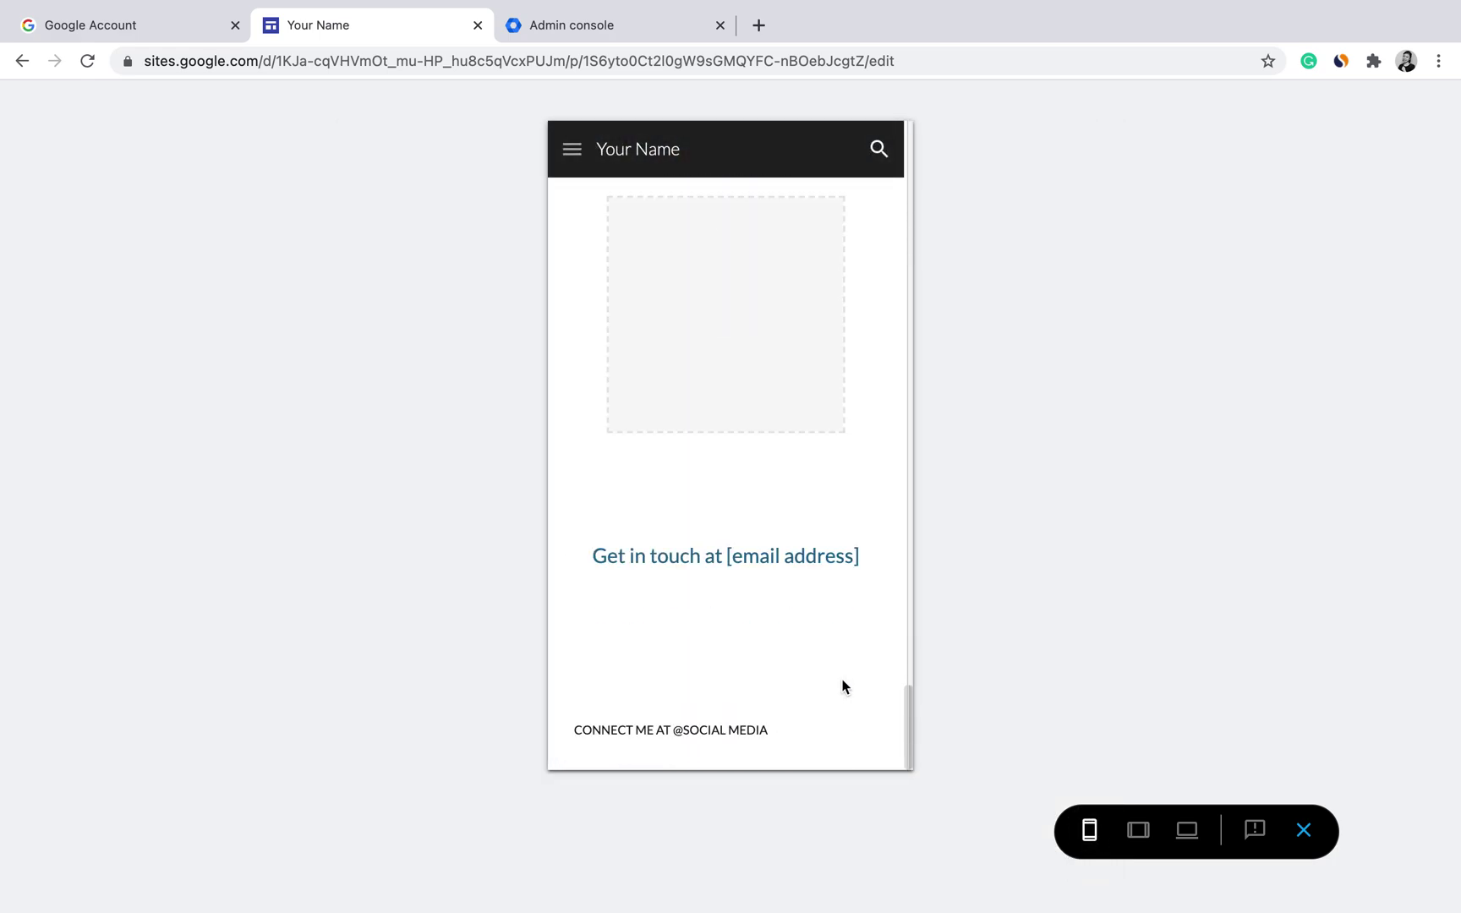
scroll(841, 686, up, 10)
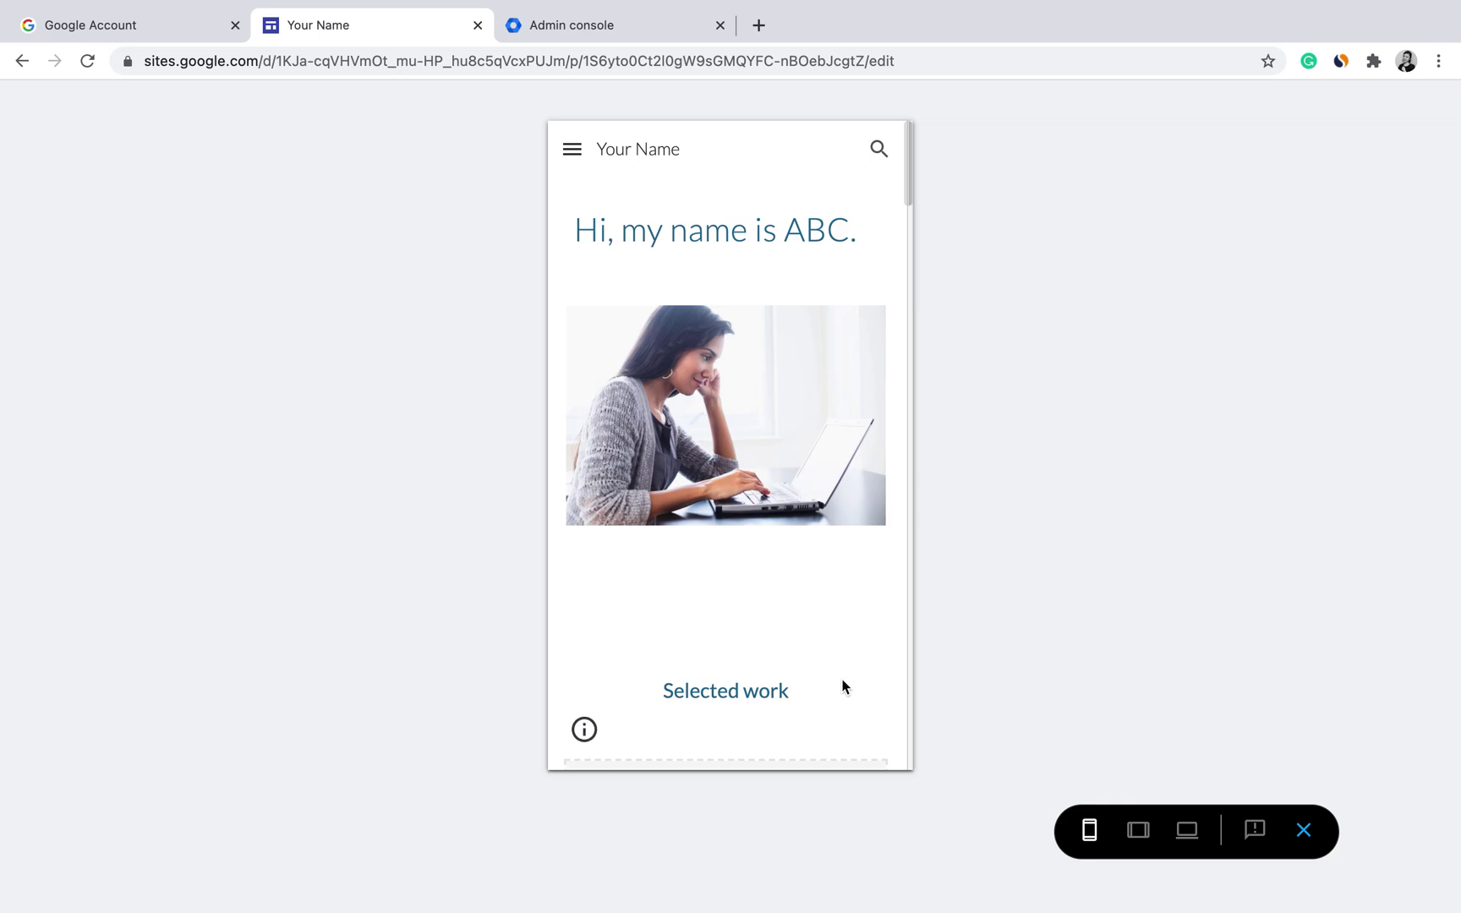
click(1302, 829)
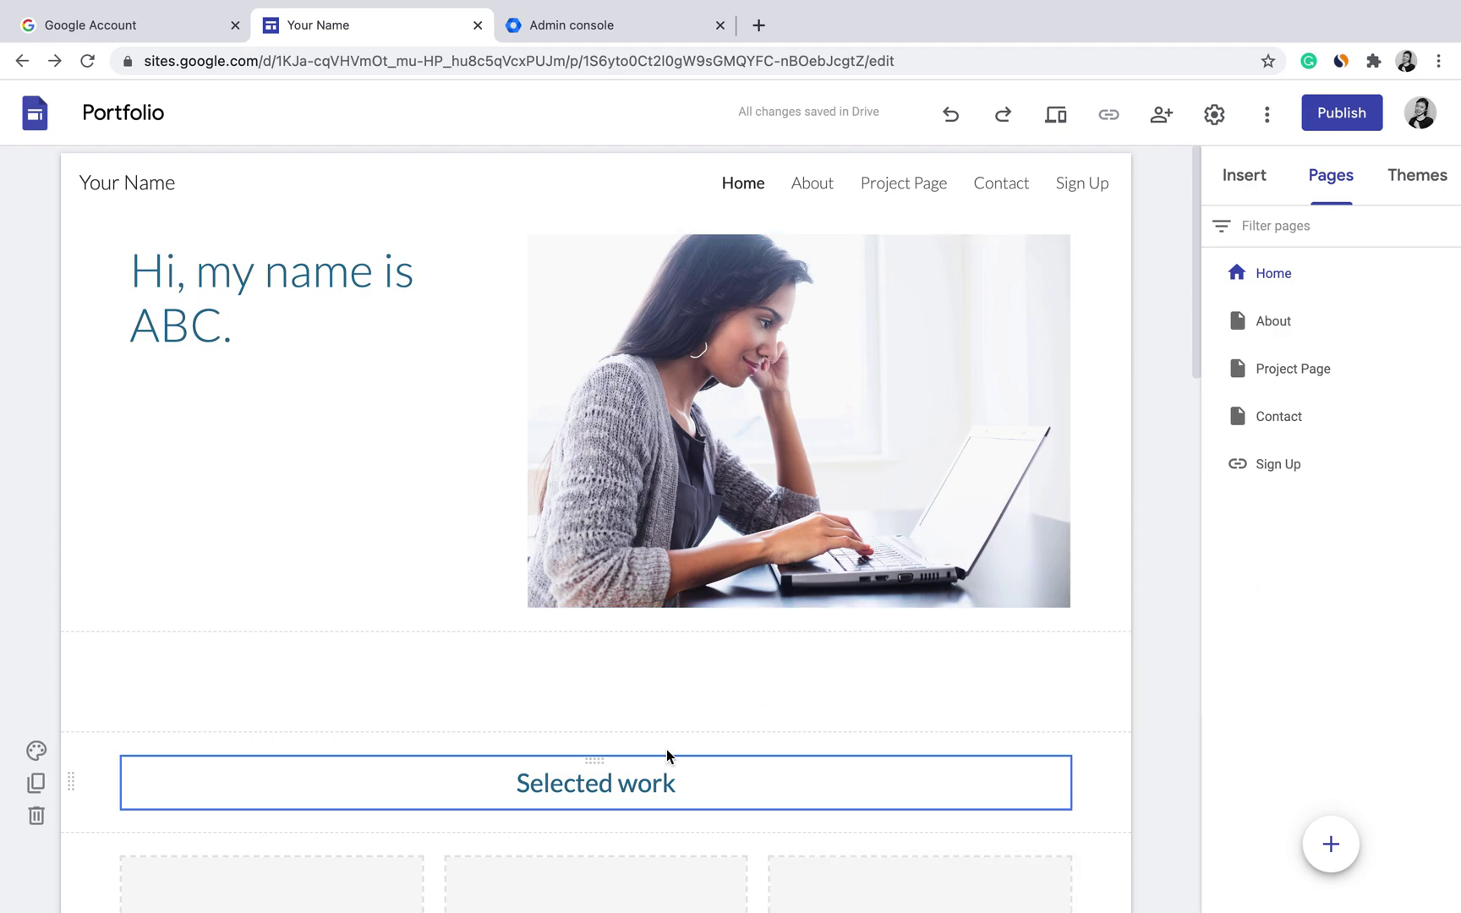
Publish the site with "portfolio" as its web address.
click(1342, 112)
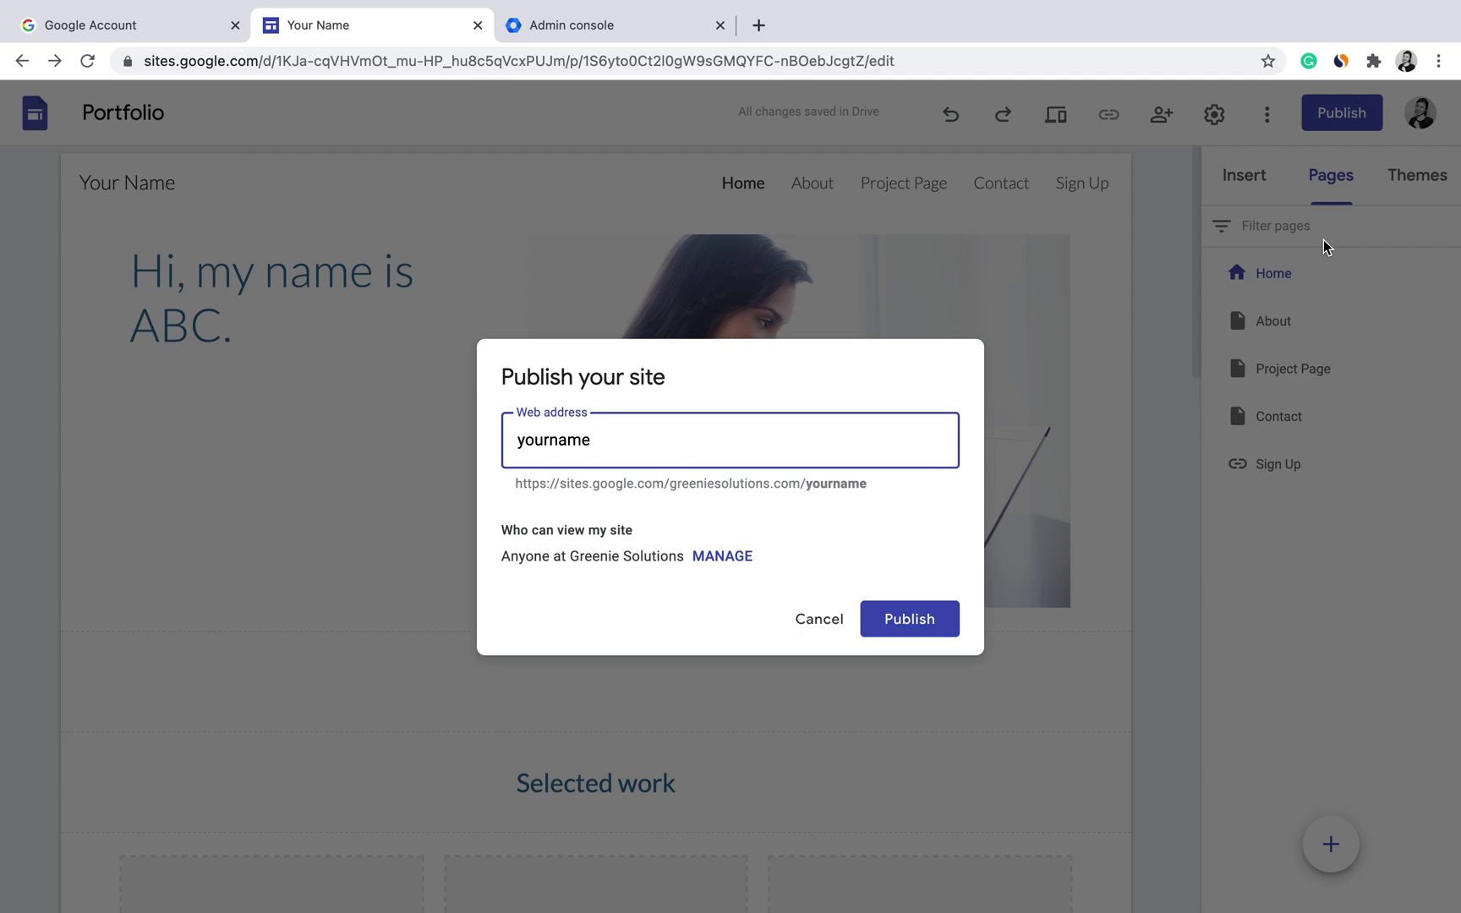
key(ctrl+a)
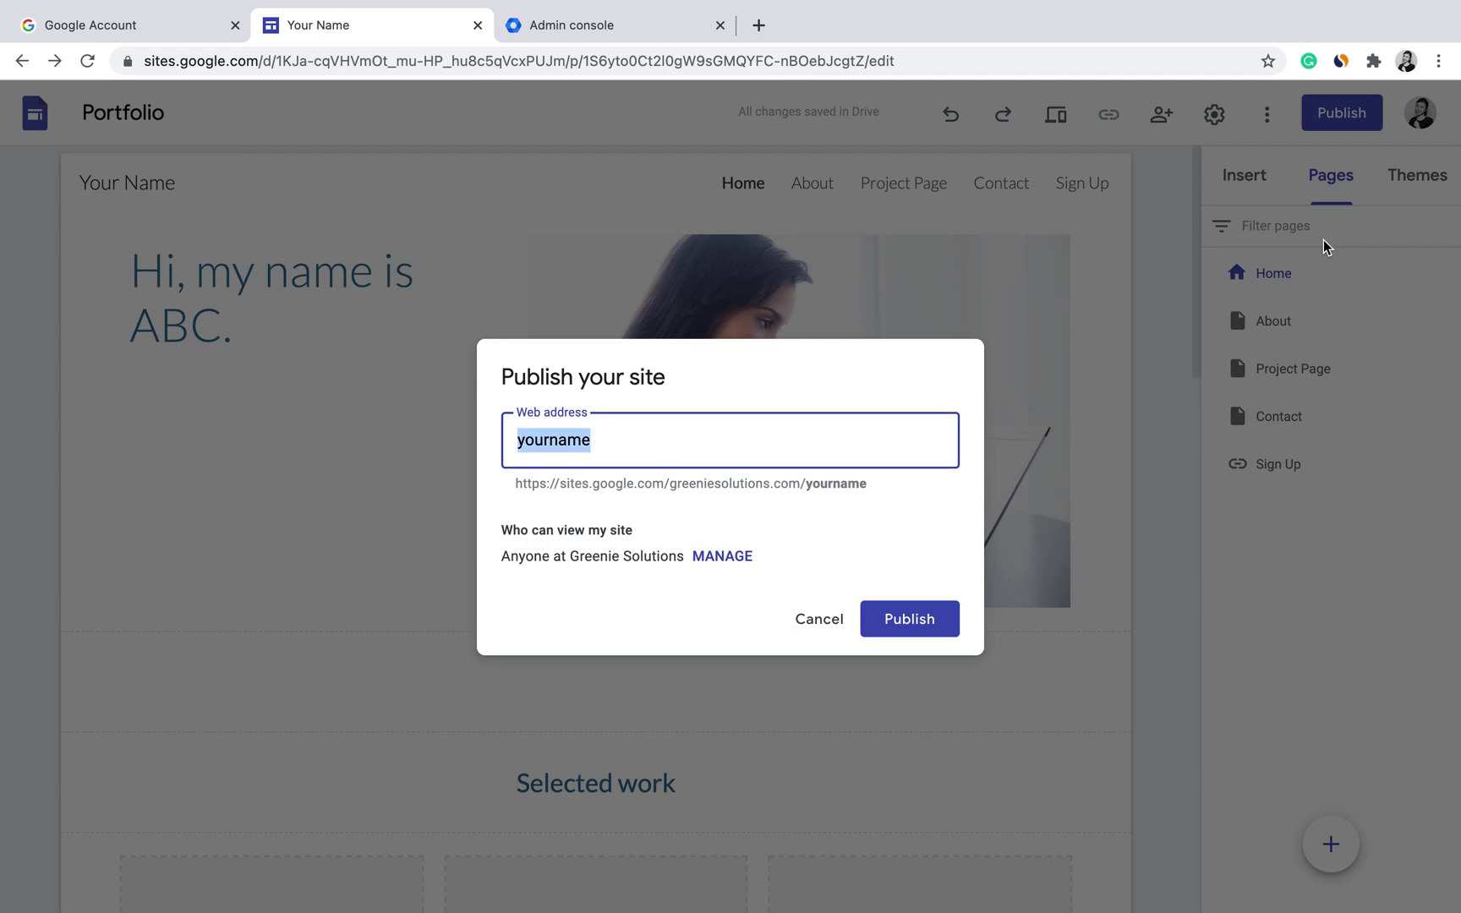
text(portf)
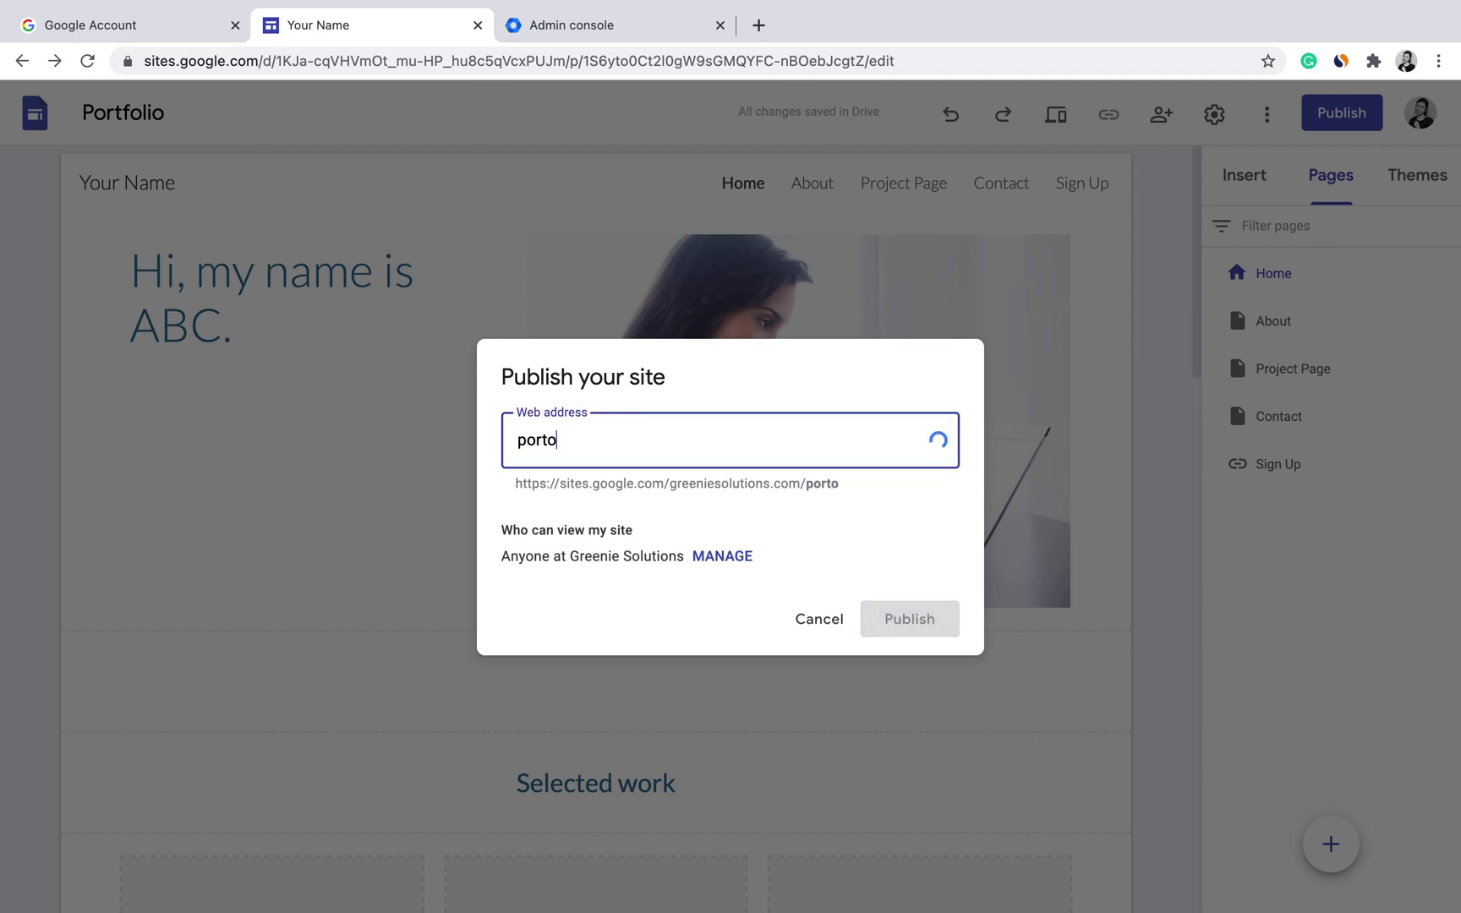
text(olio)
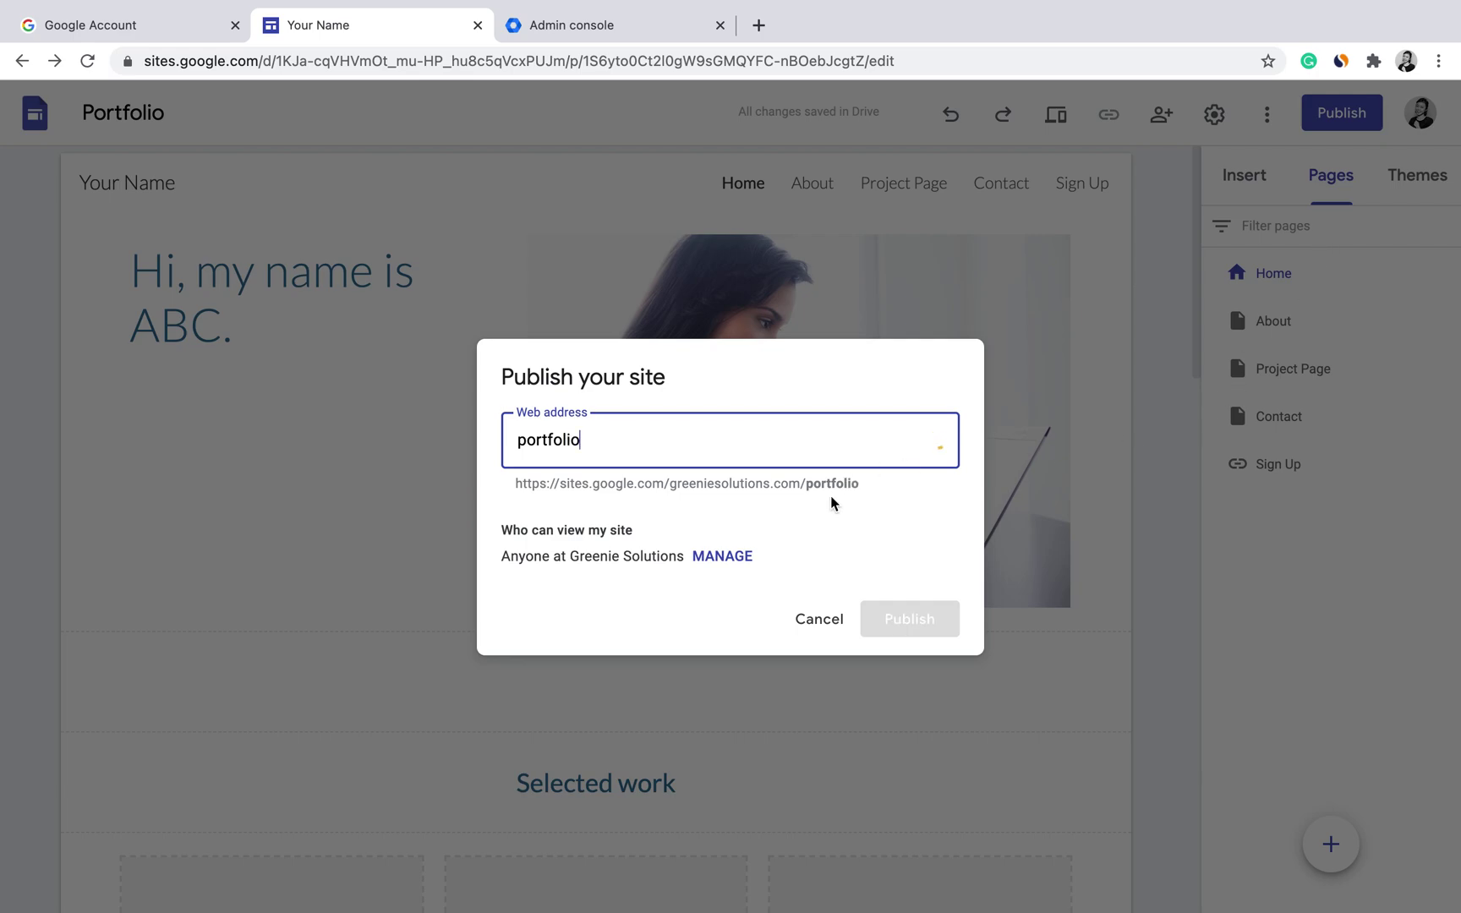
click(879, 524)
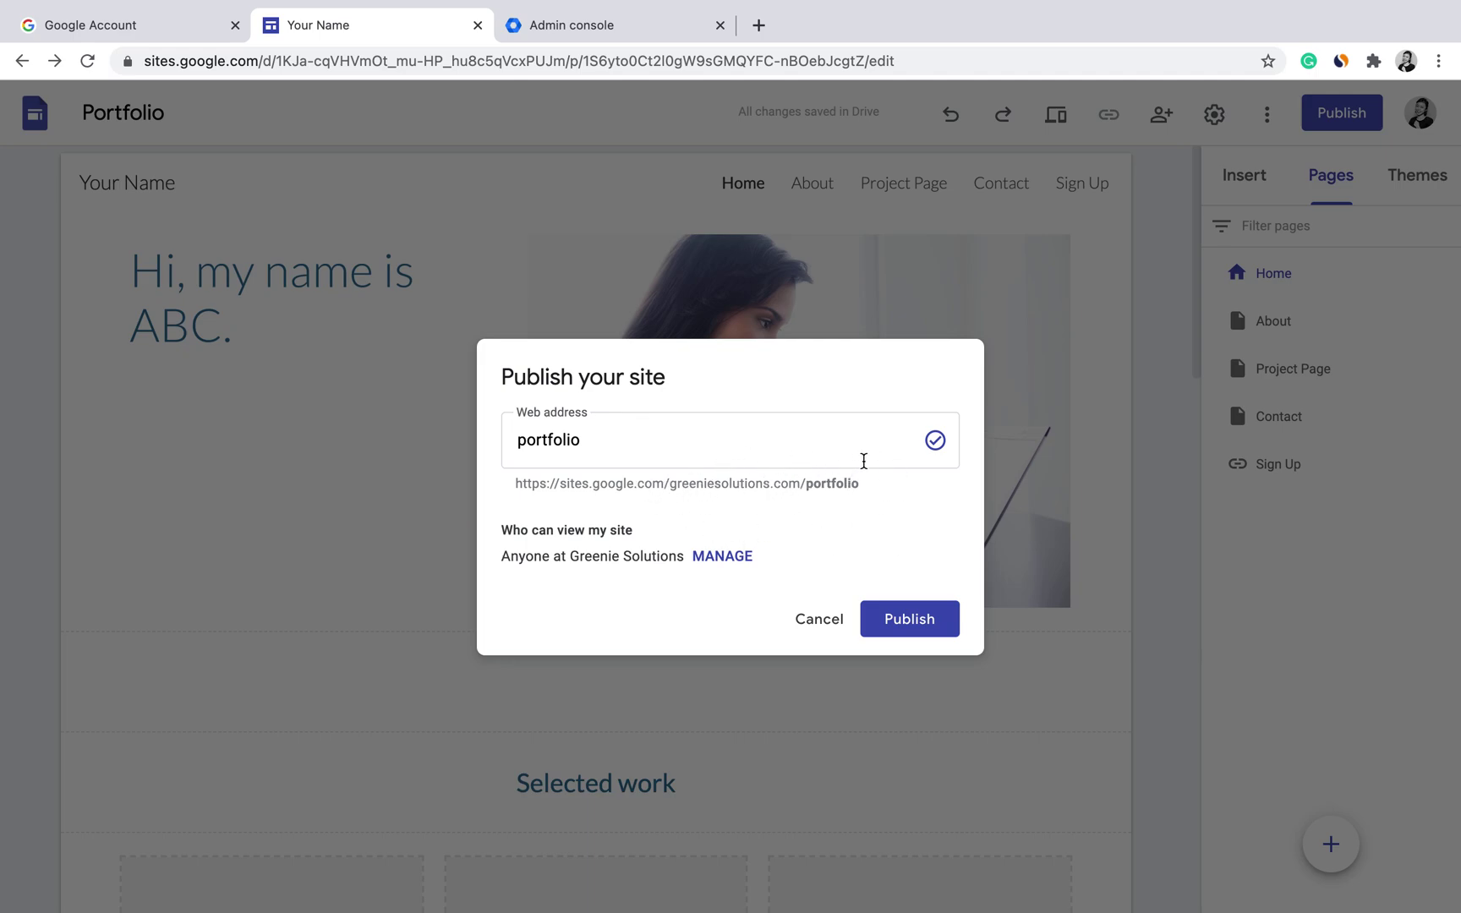
click(905, 619)
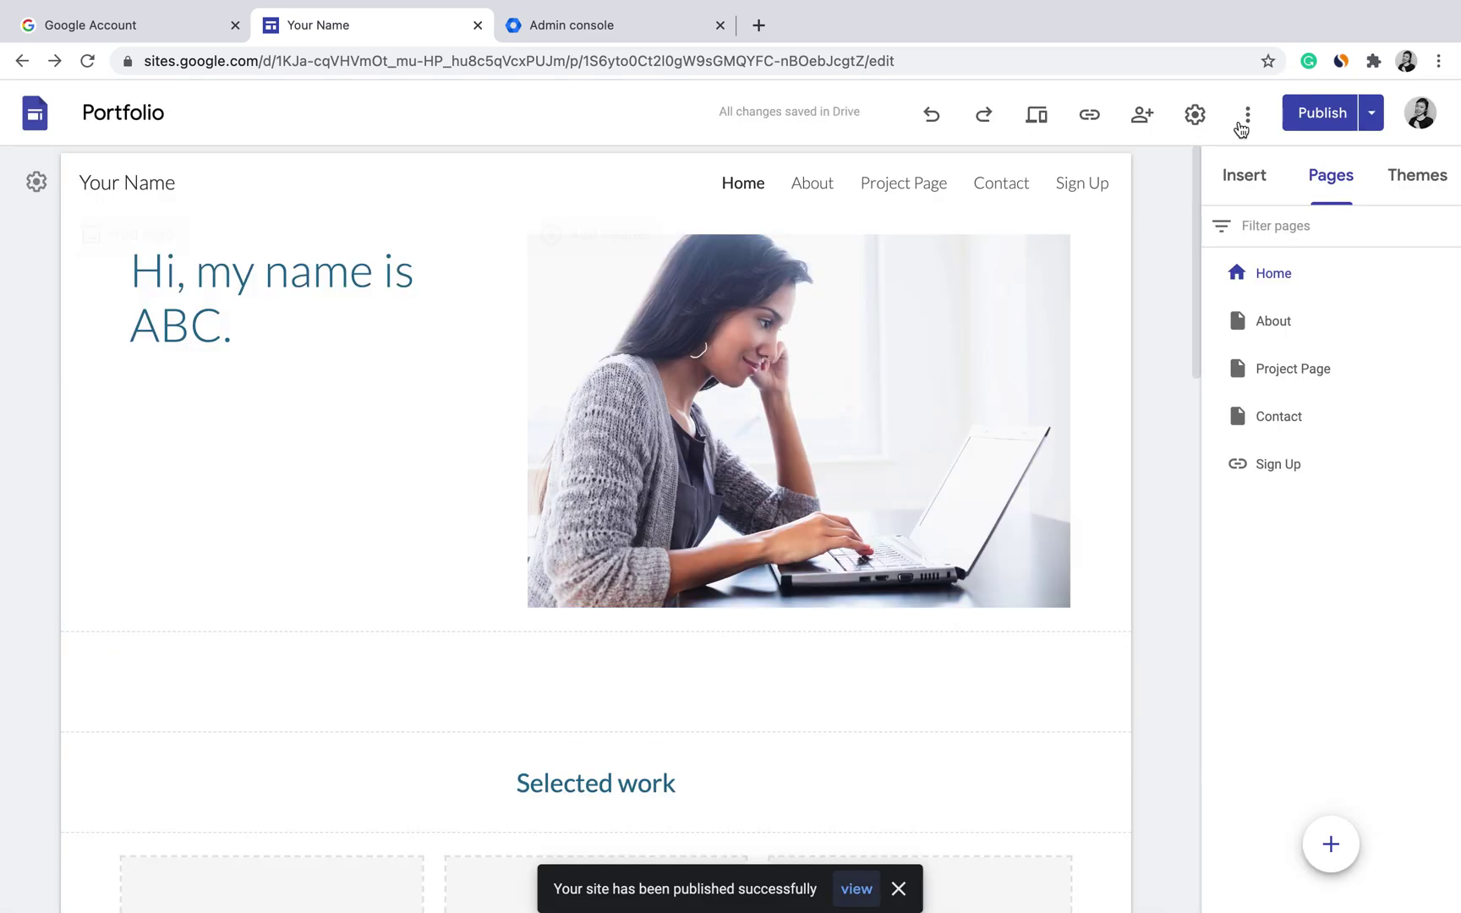
Change the published site's link access to Public in the sharing settings.
click(1139, 118)
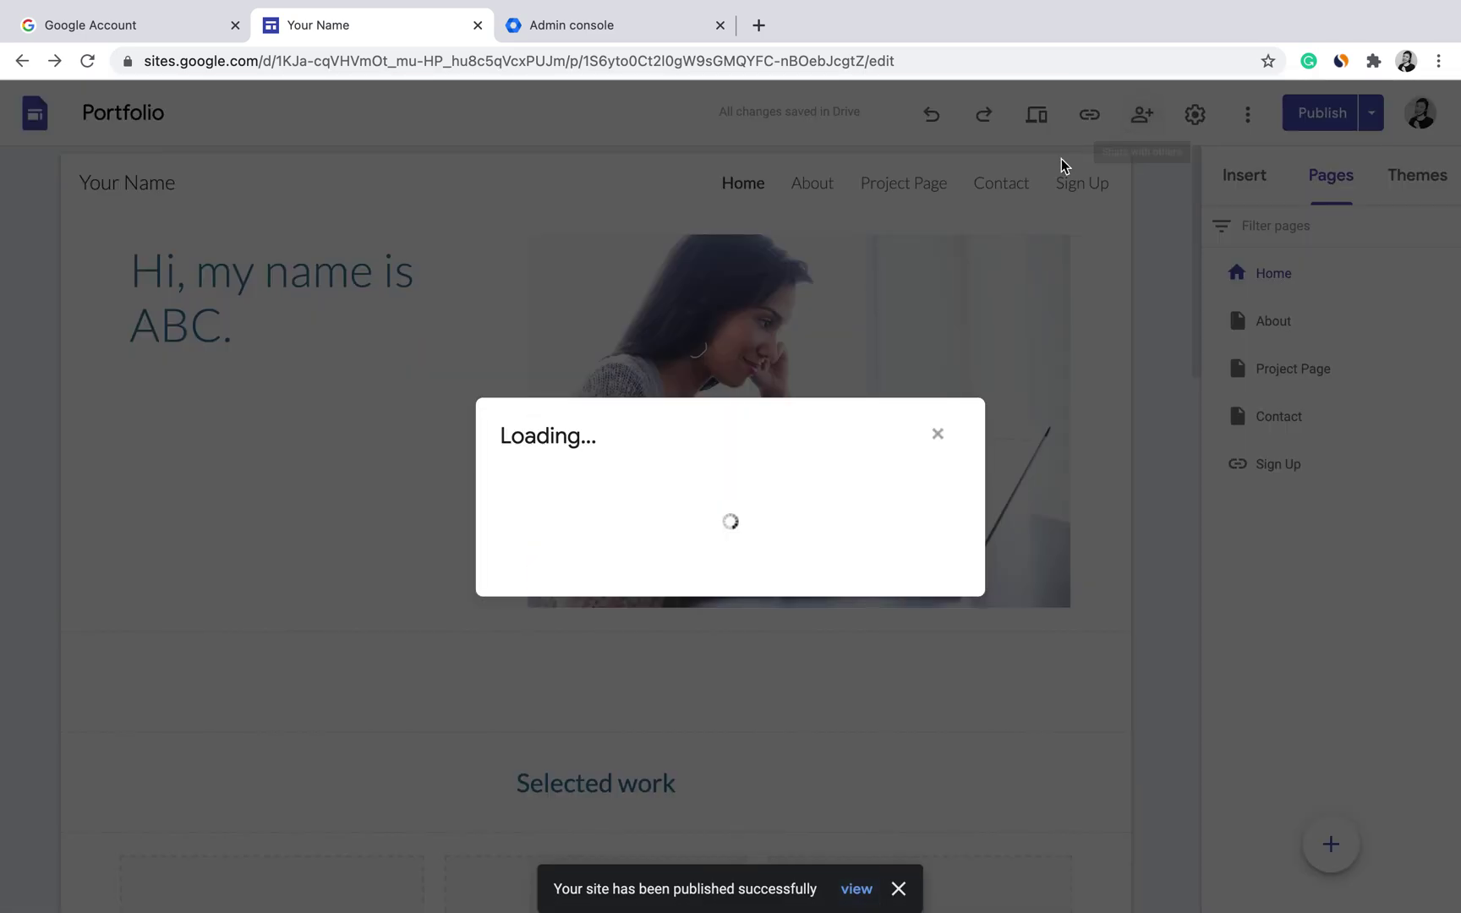
click(460, 613)
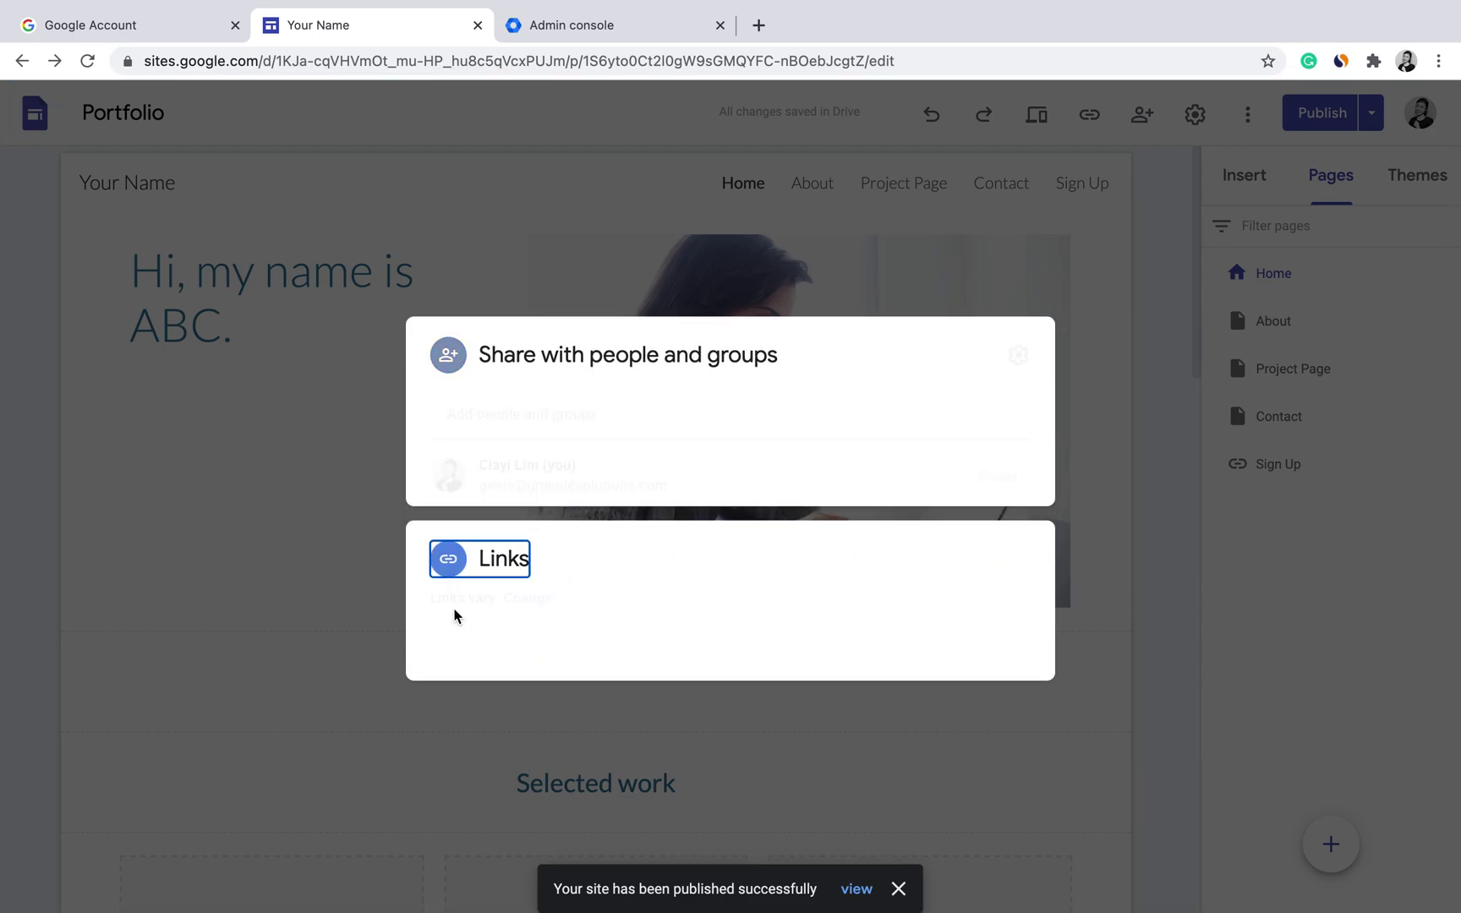
click(707, 583)
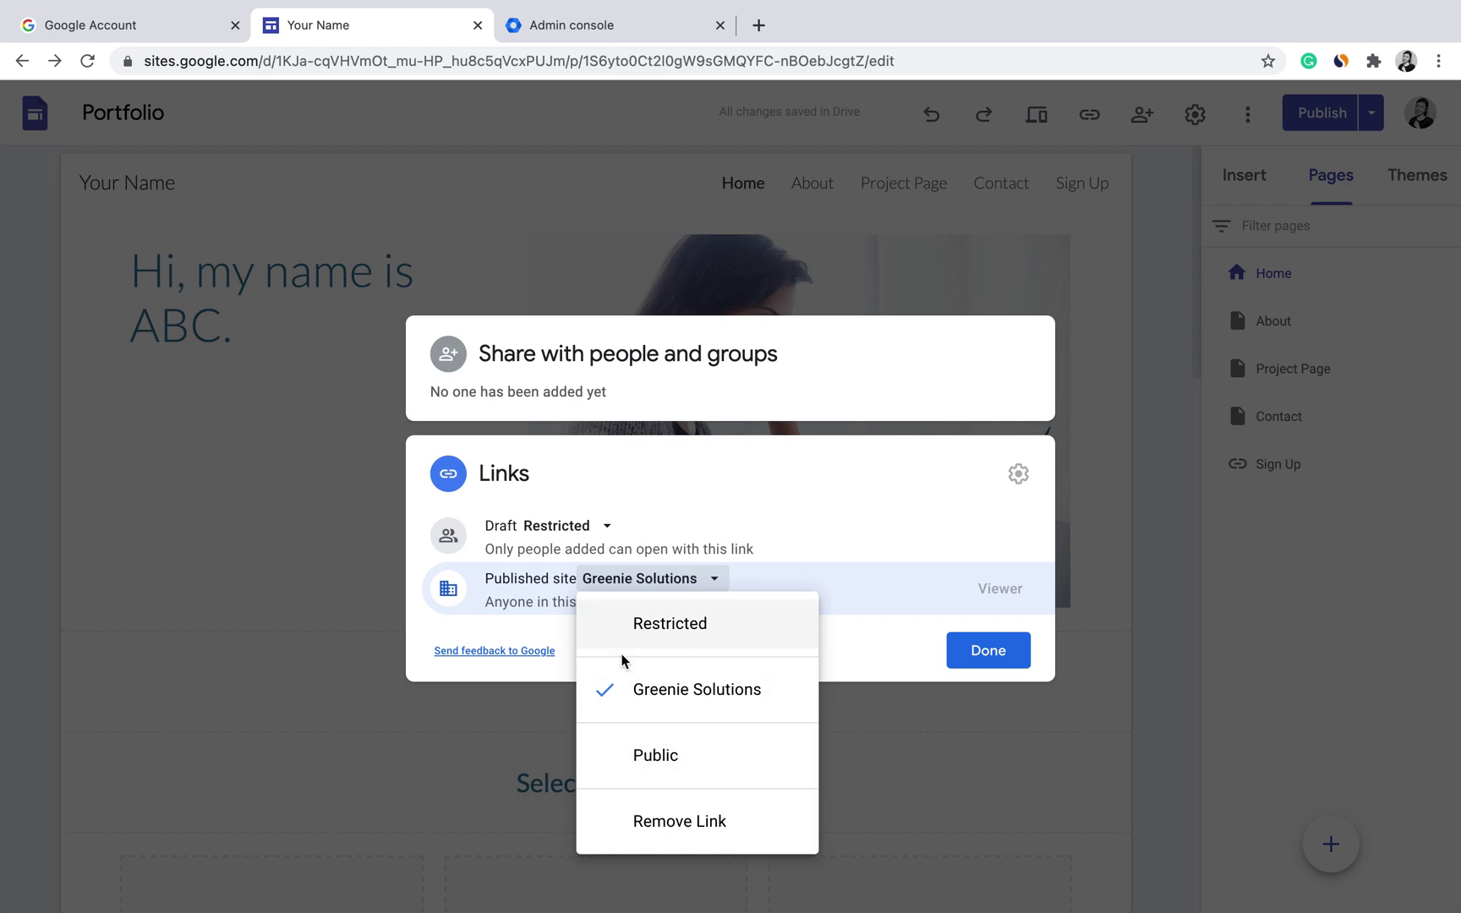
click(711, 753)
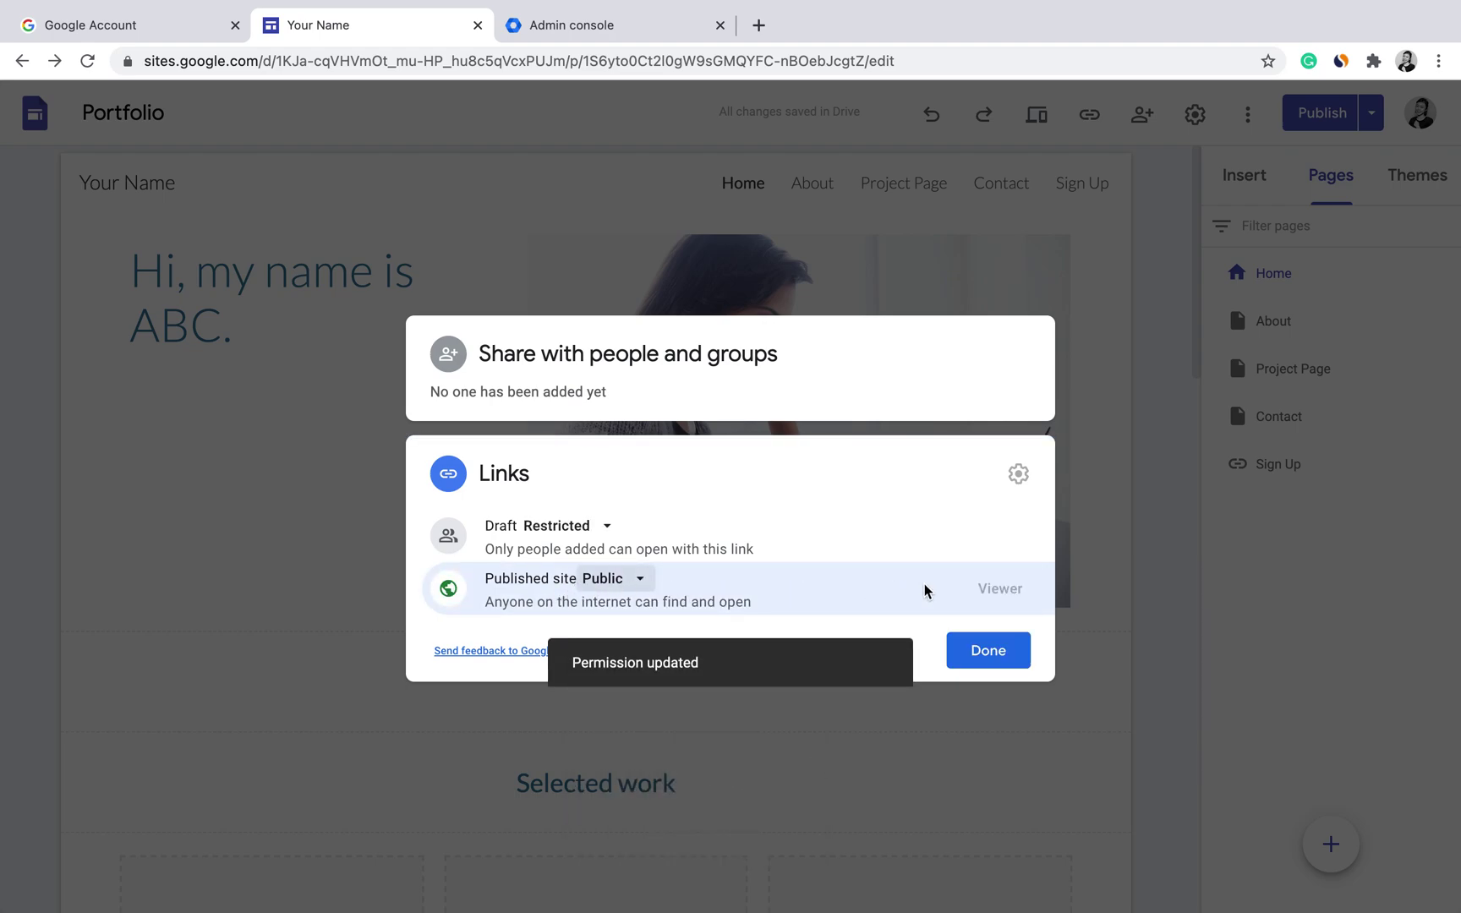
Close the sharing settings, check the site for unpublished changes to review, and return to the editor.
click(1010, 654)
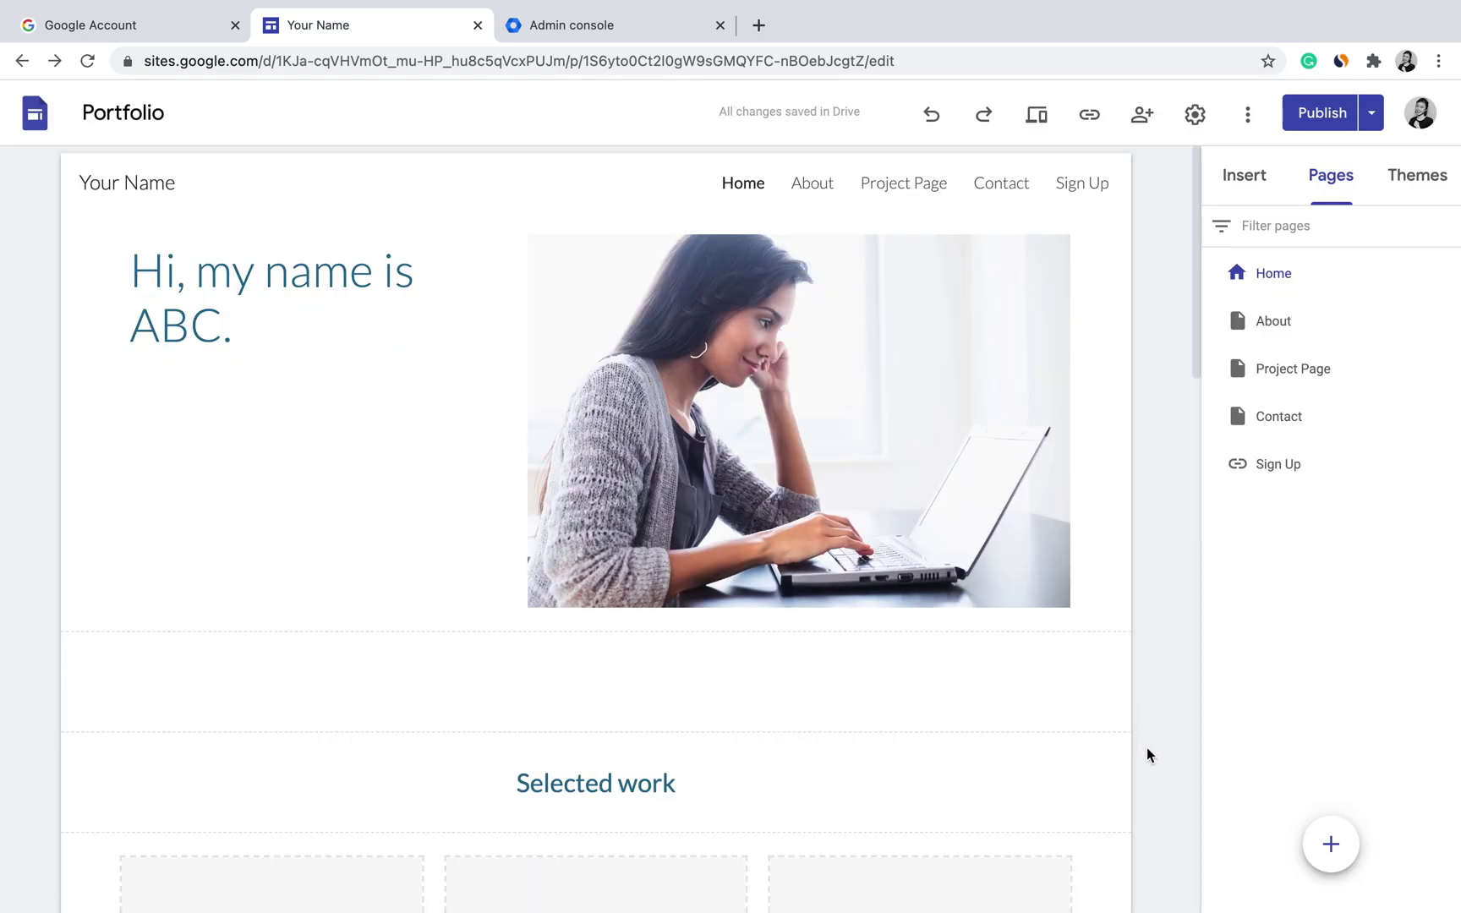
click(1323, 112)
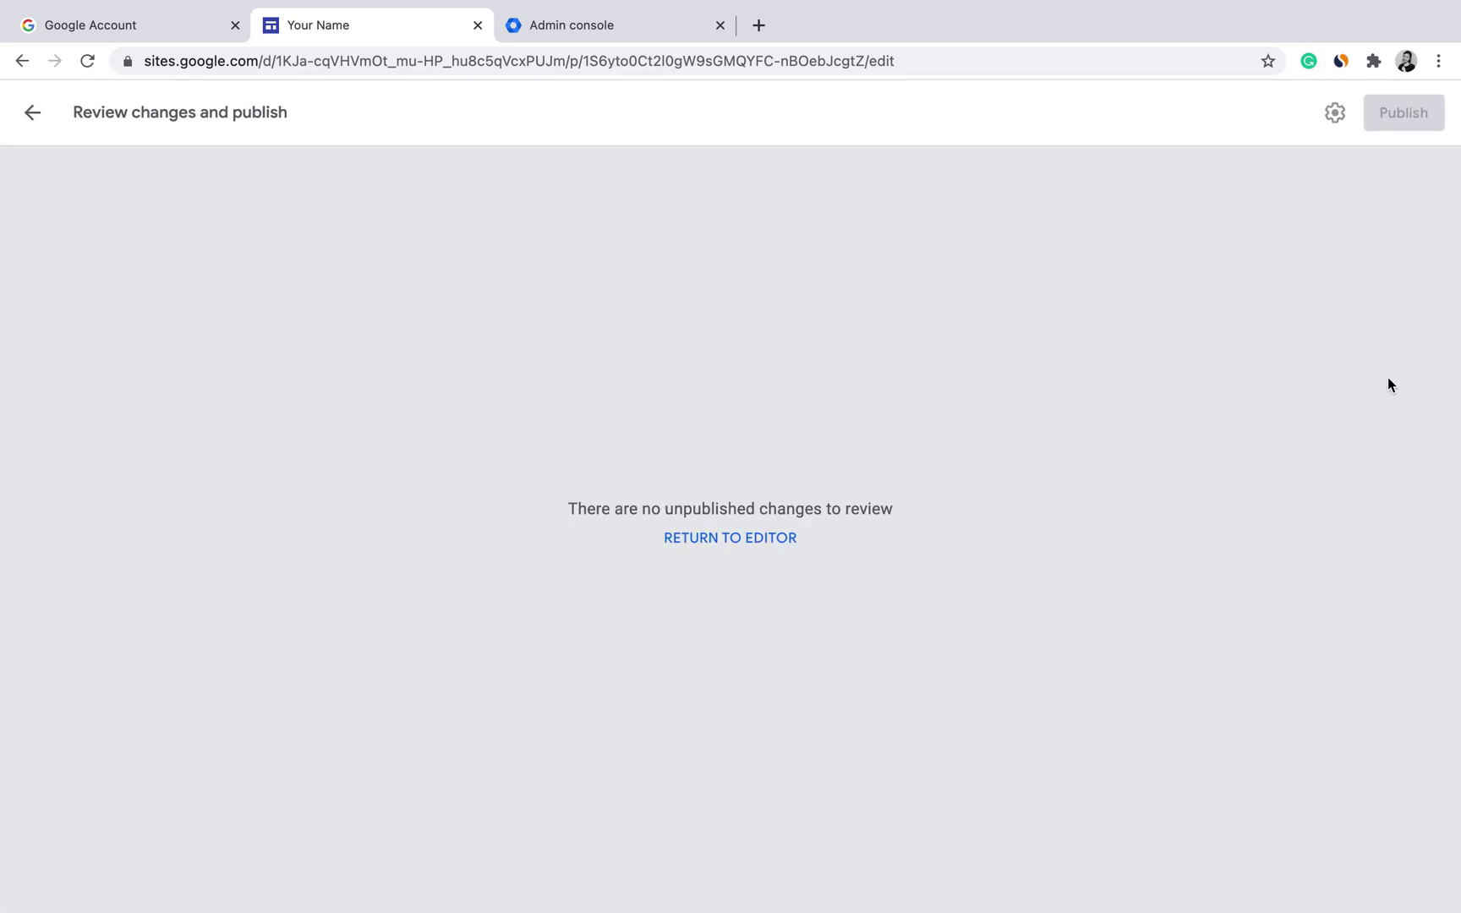
click(32, 112)
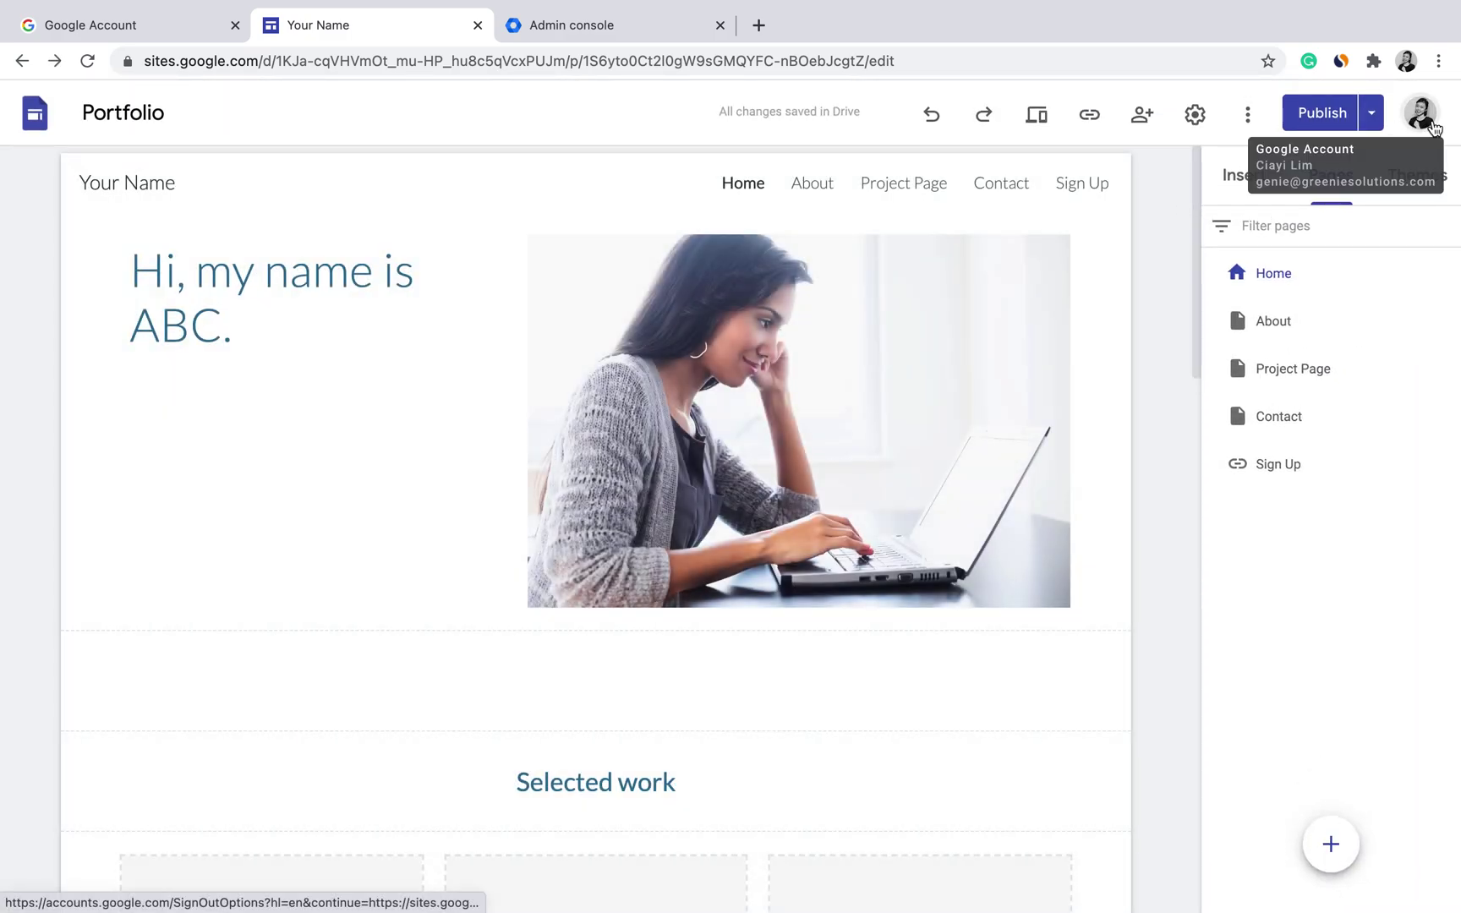
Go back to the Google Sites home page and open the recent Portfolio site in a new tab.
click(34, 112)
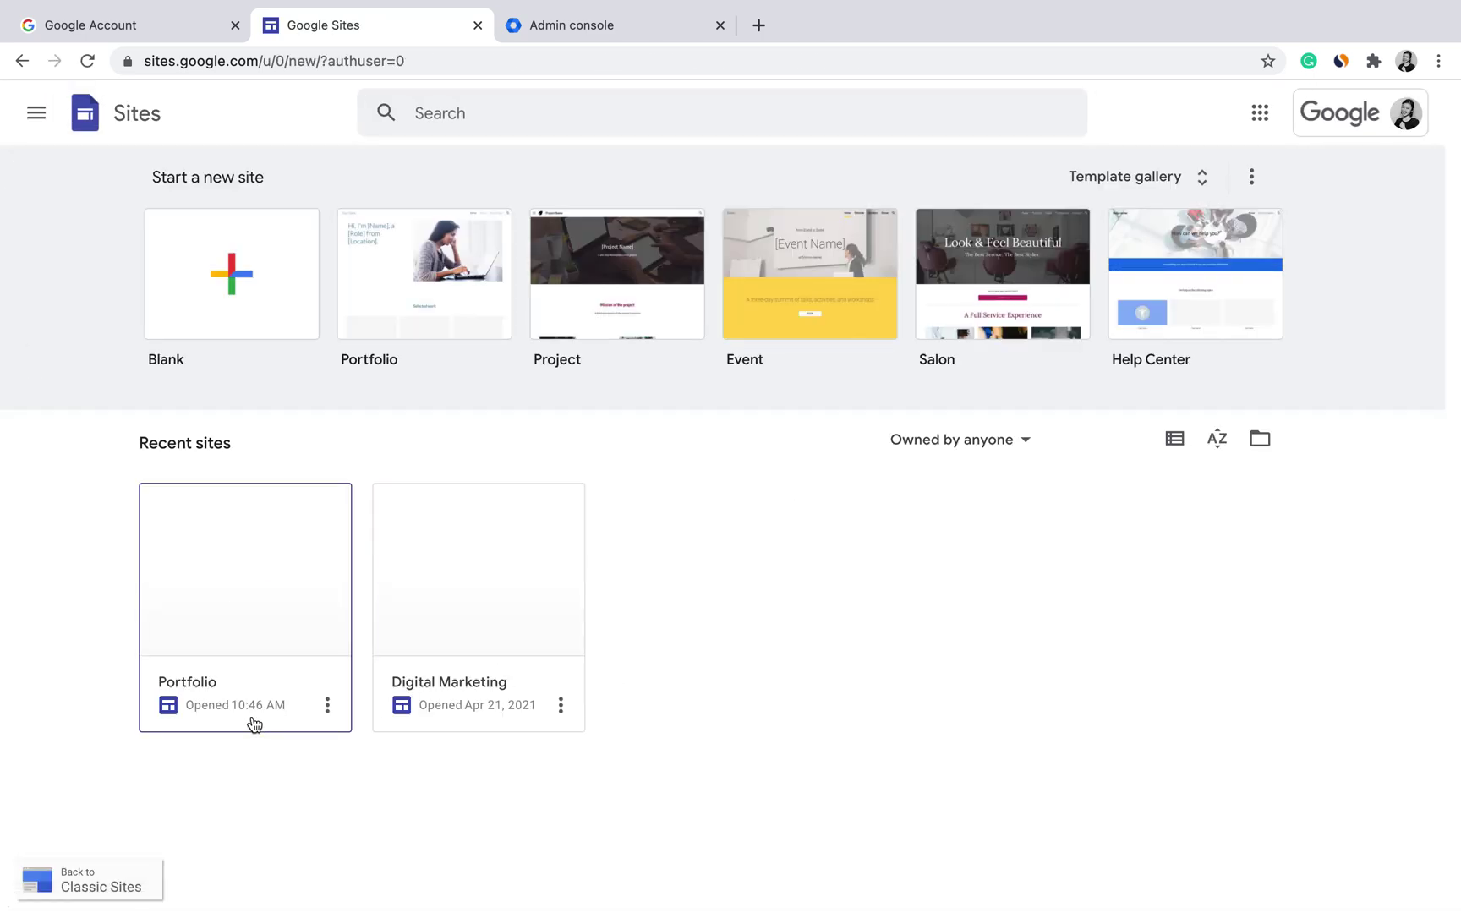
click(328, 707)
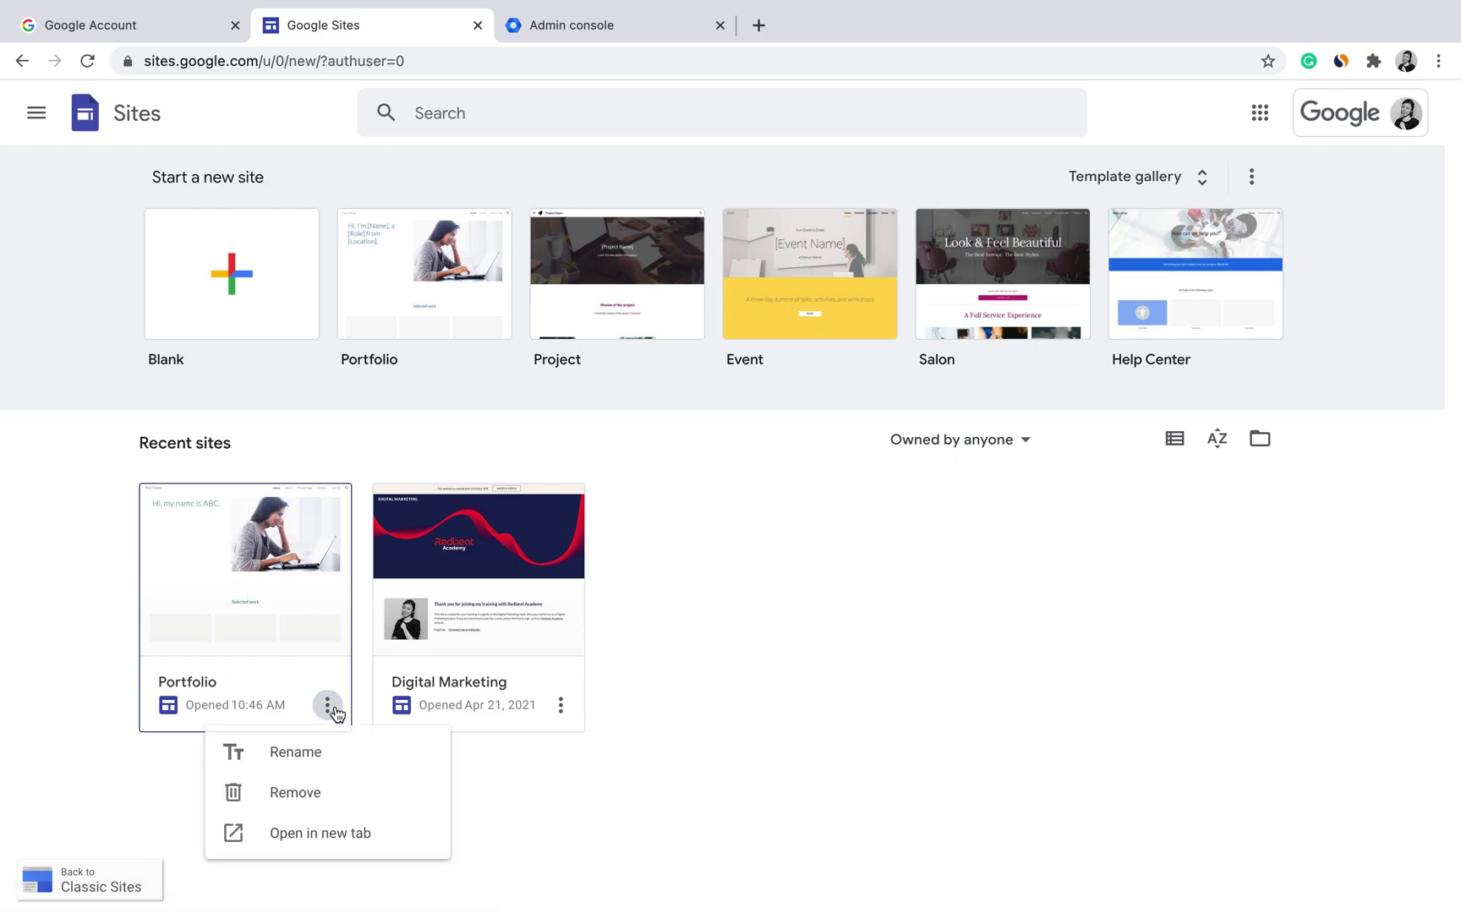
click(324, 834)
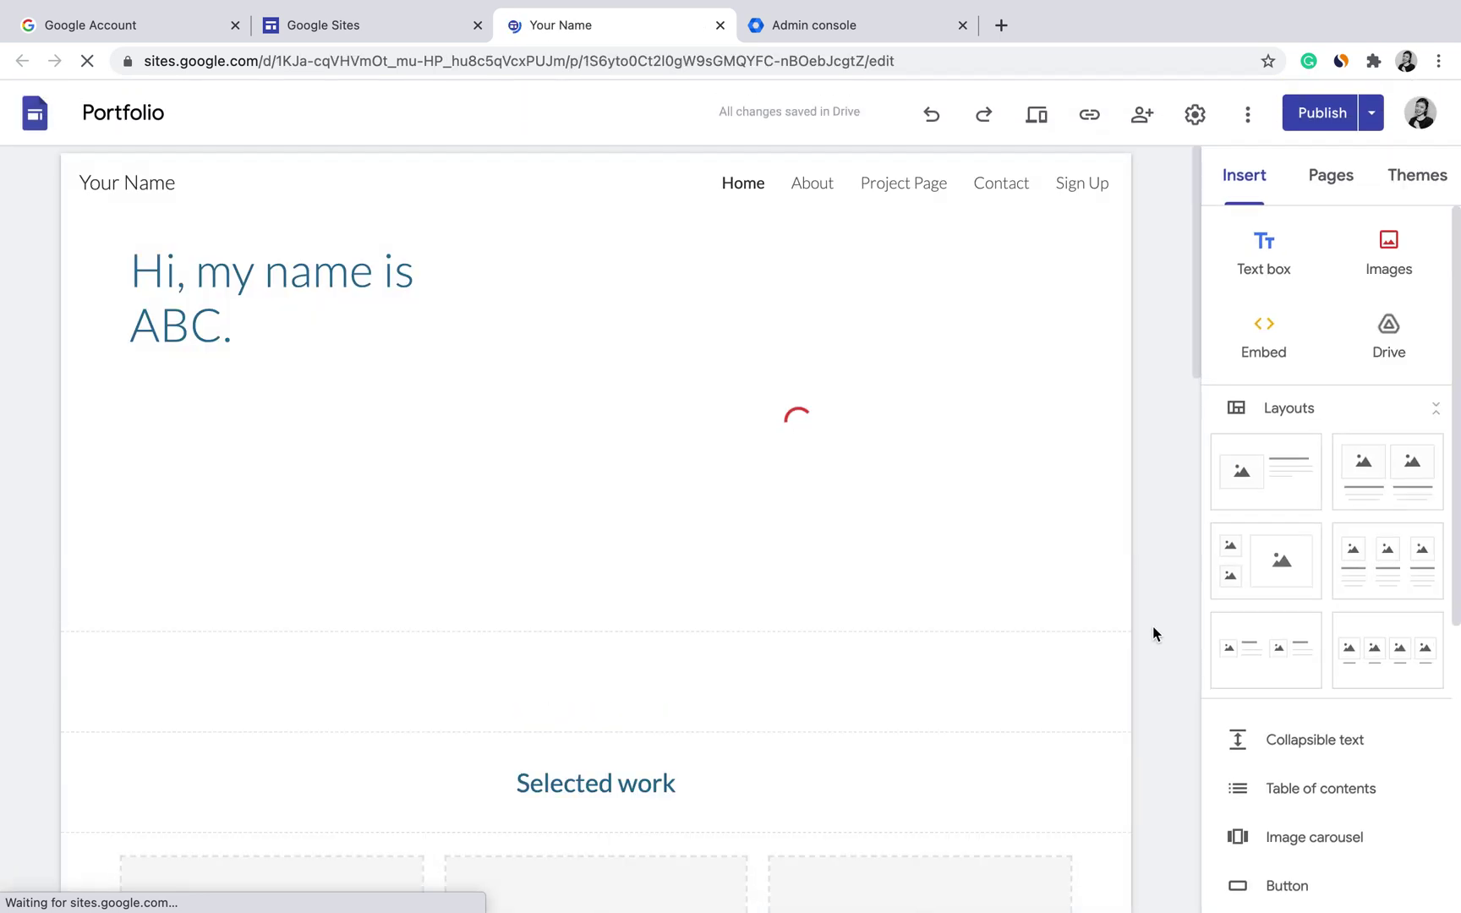
Open the published version of the Portfolio site from its publishing options.
click(1248, 116)
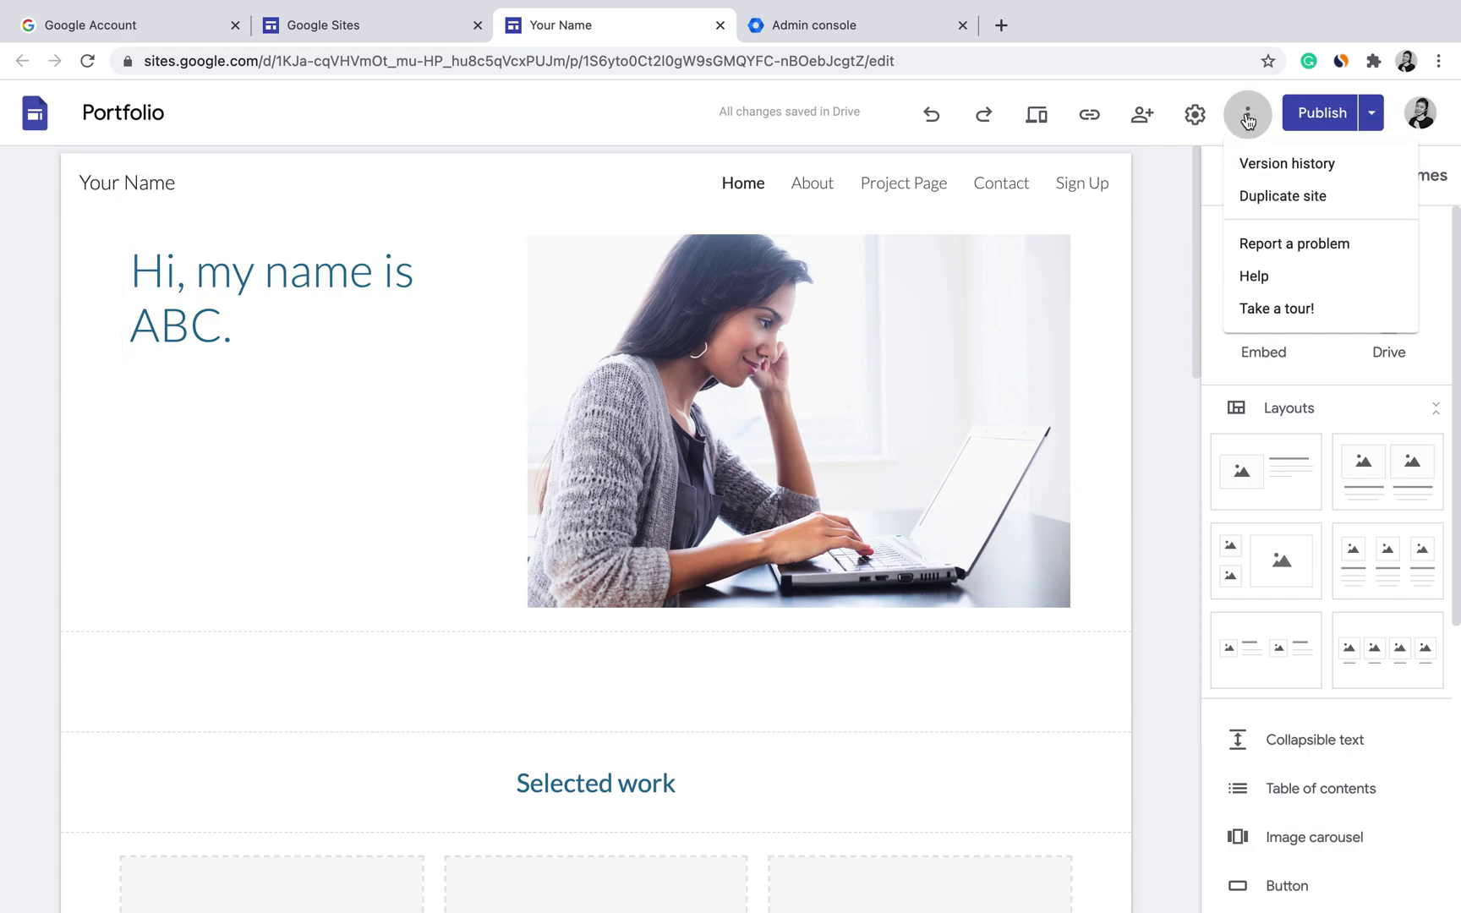
click(1362, 120)
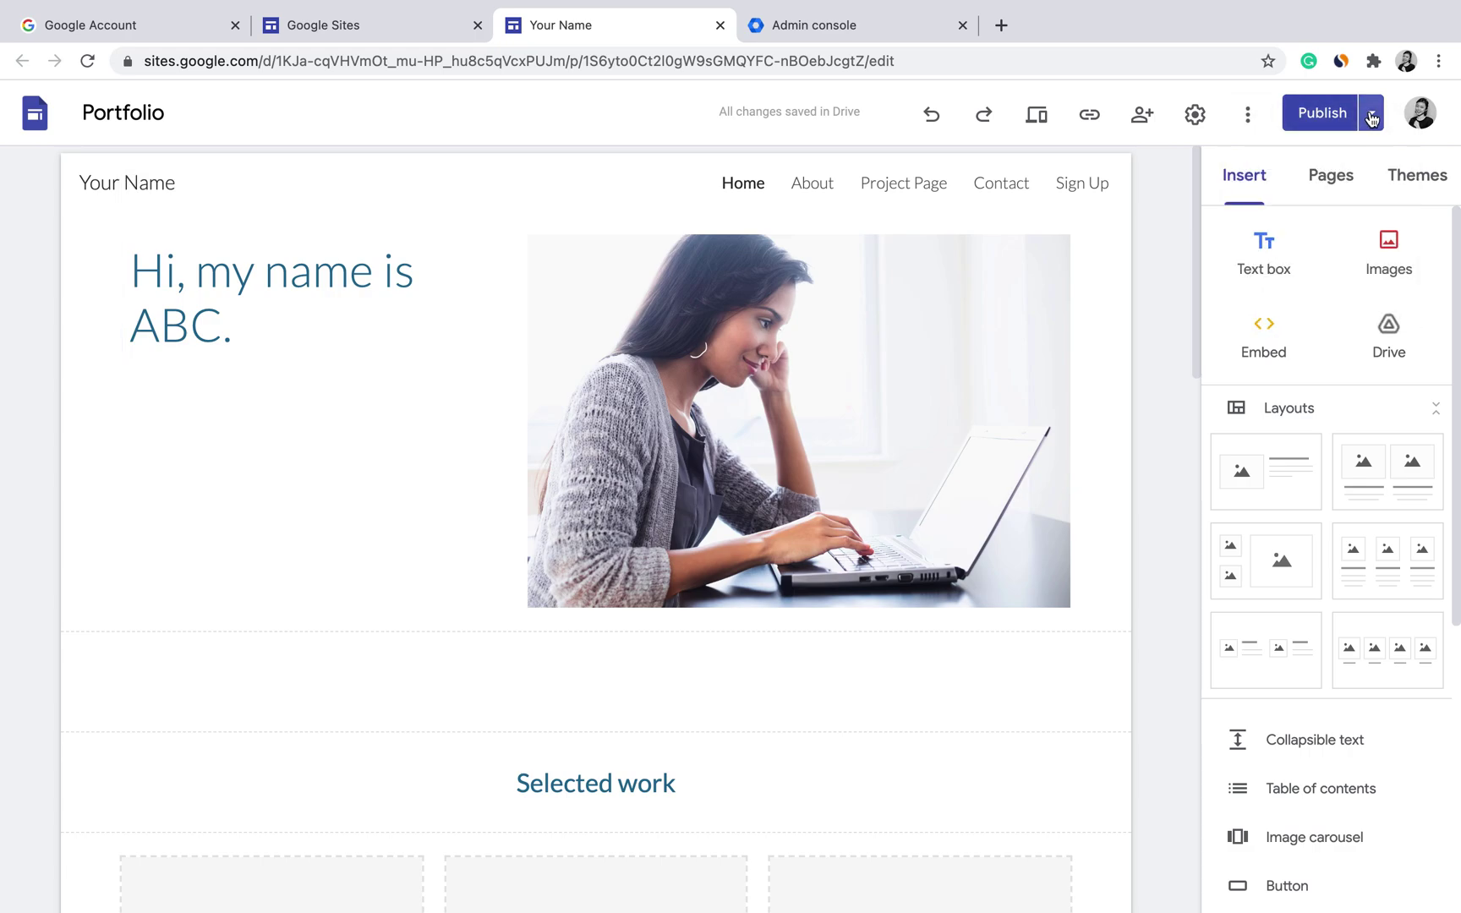
click(1370, 116)
click(1202, 221)
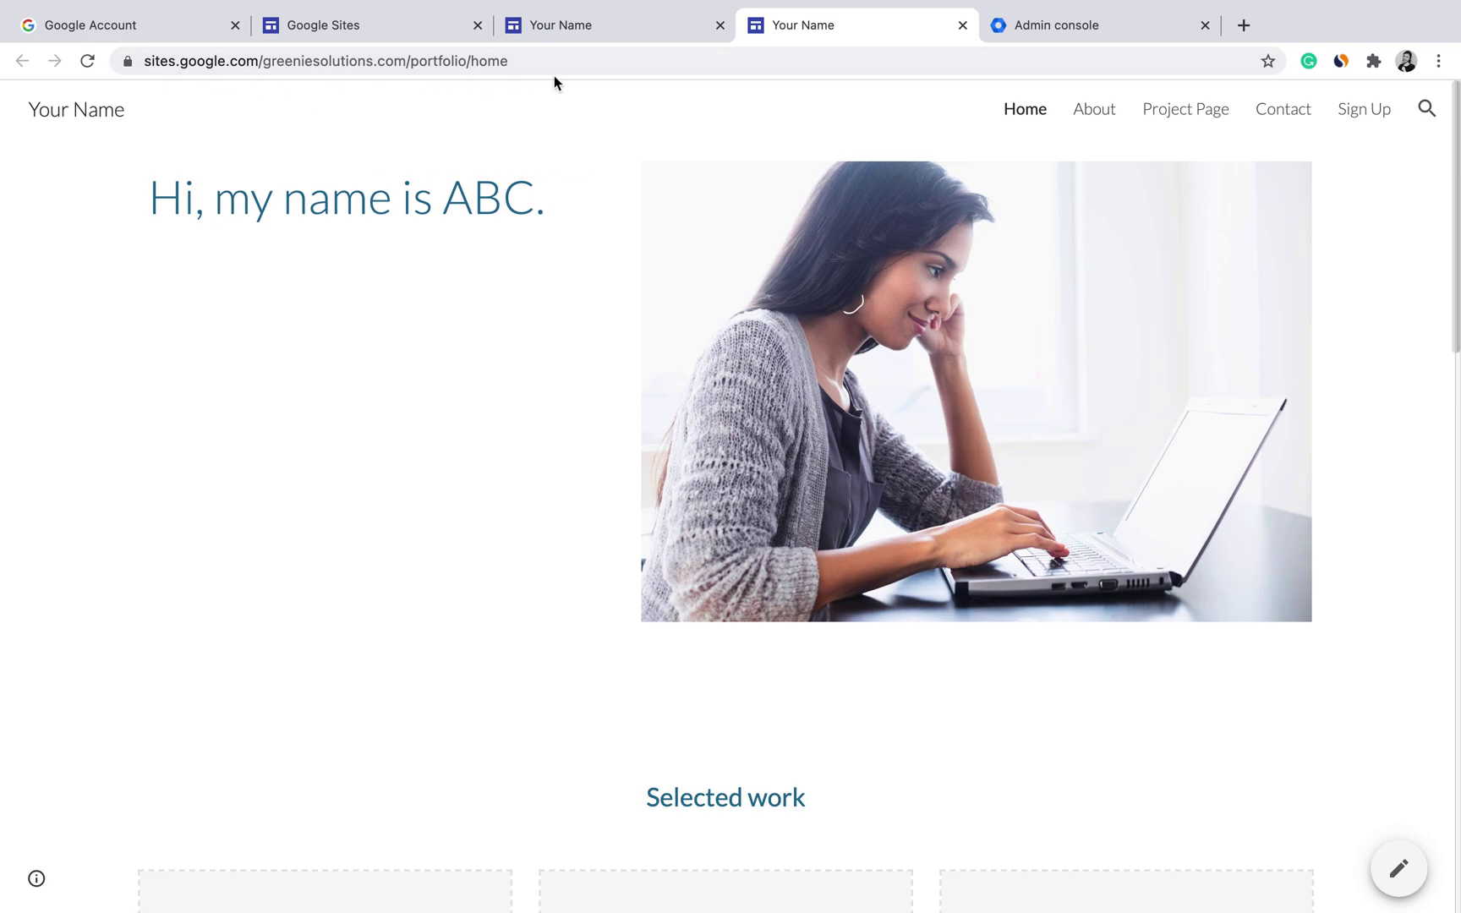
Switch to the Google Admin console and open the Custom URL settings for Sites under the Google Workspace apps.
click(1091, 29)
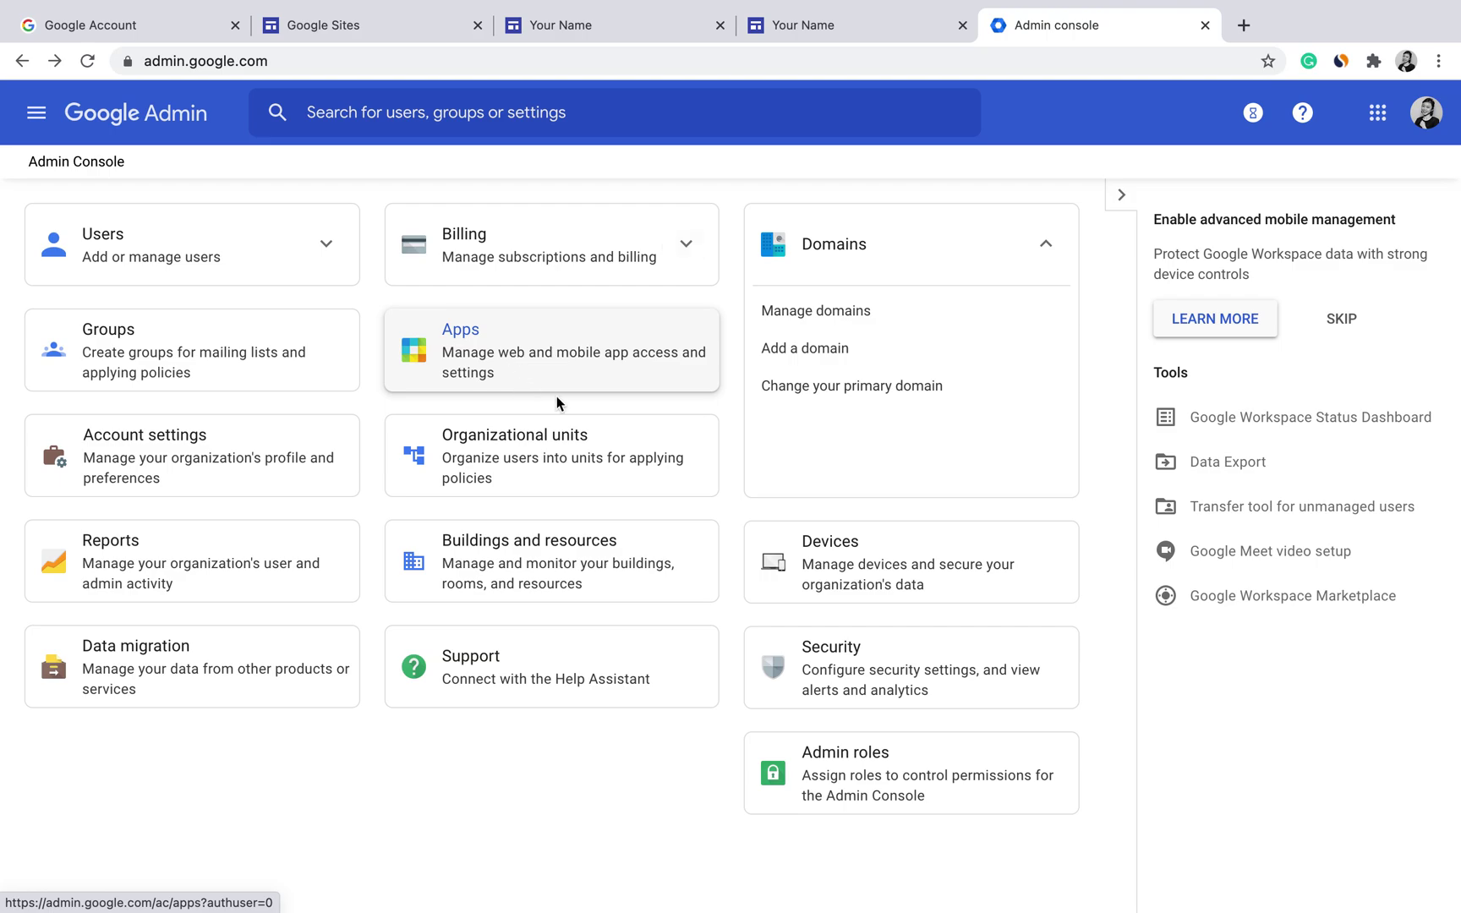
click(512, 360)
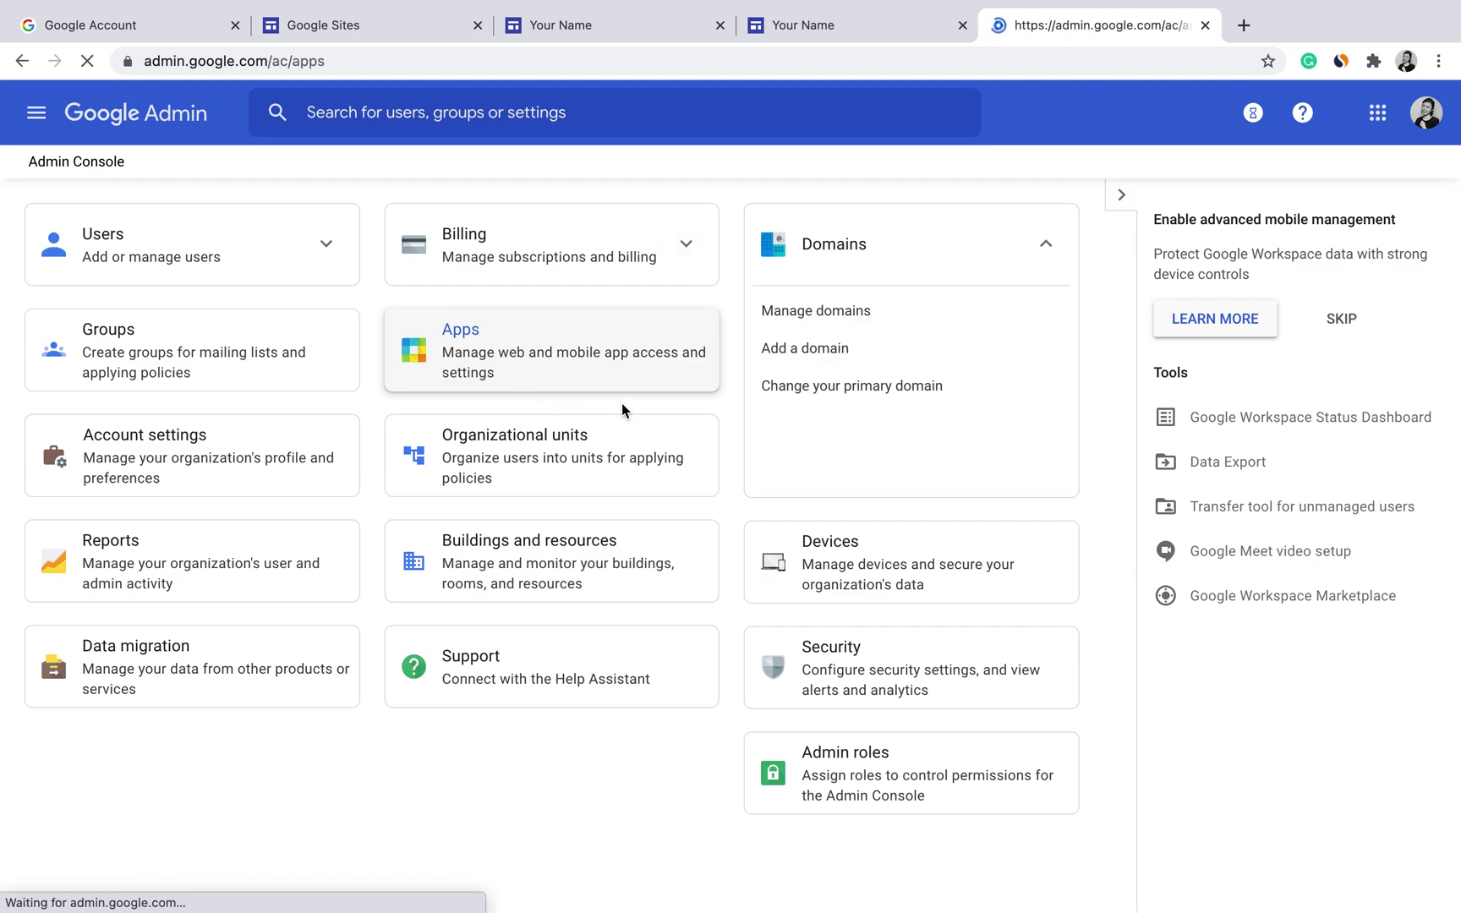
click(169, 262)
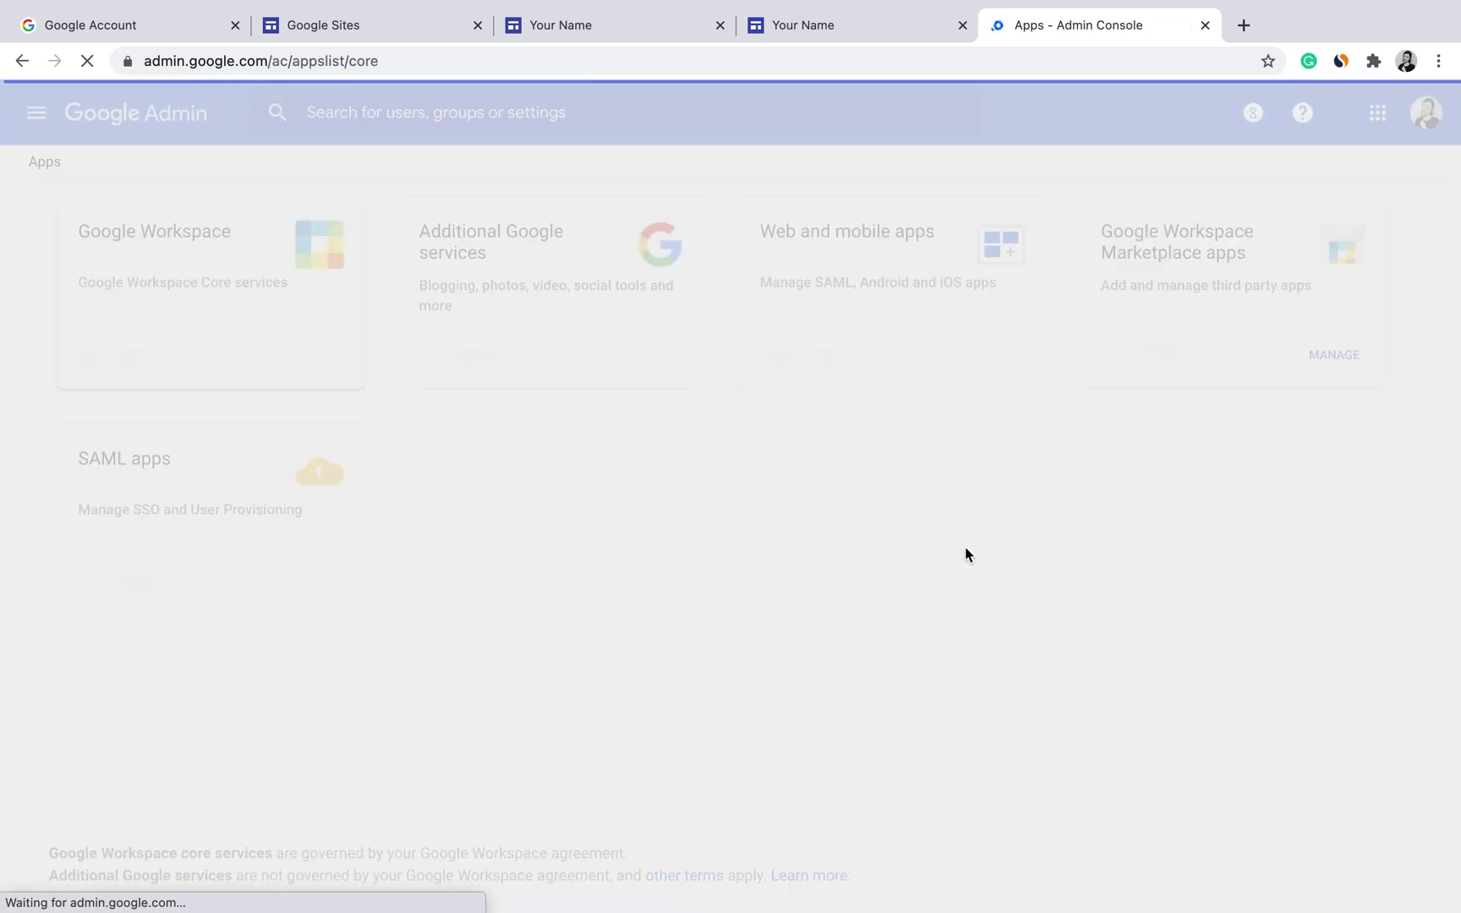
click(548, 775)
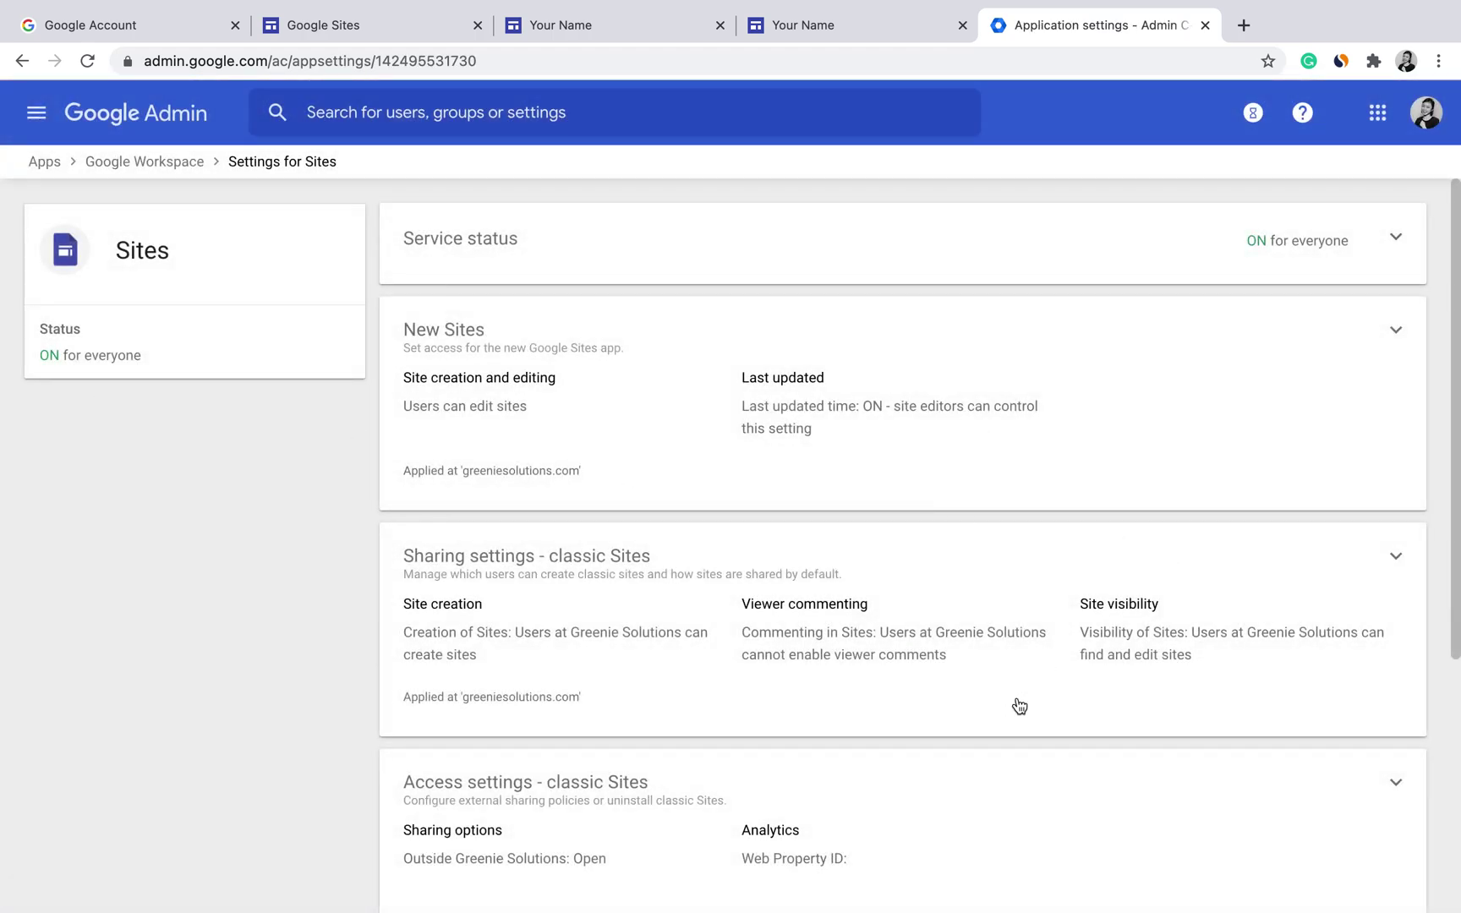
scroll(1024, 710, down, 5)
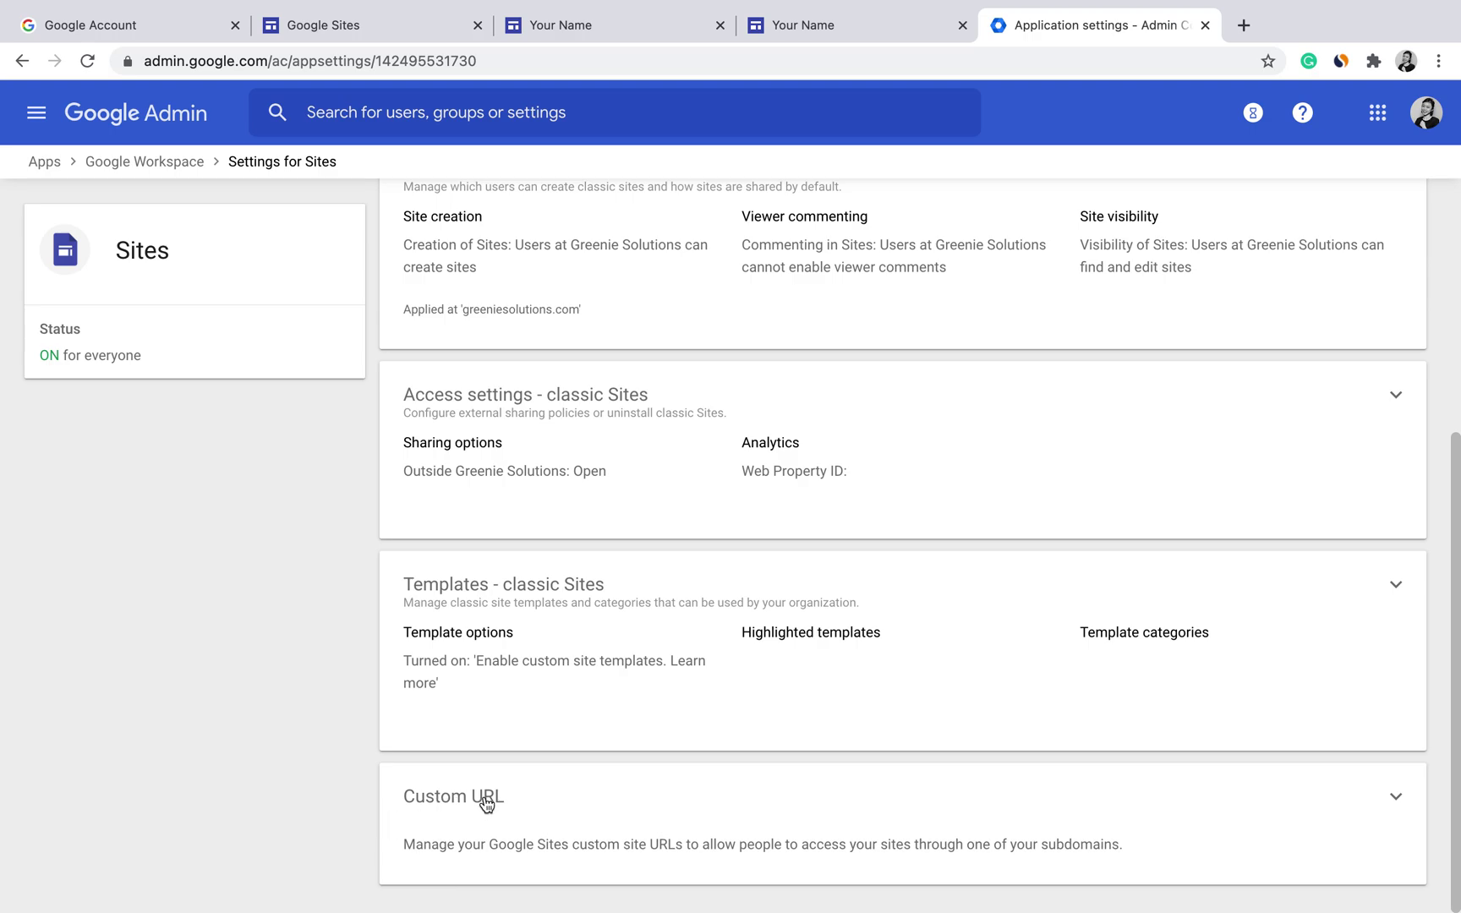
click(1390, 799)
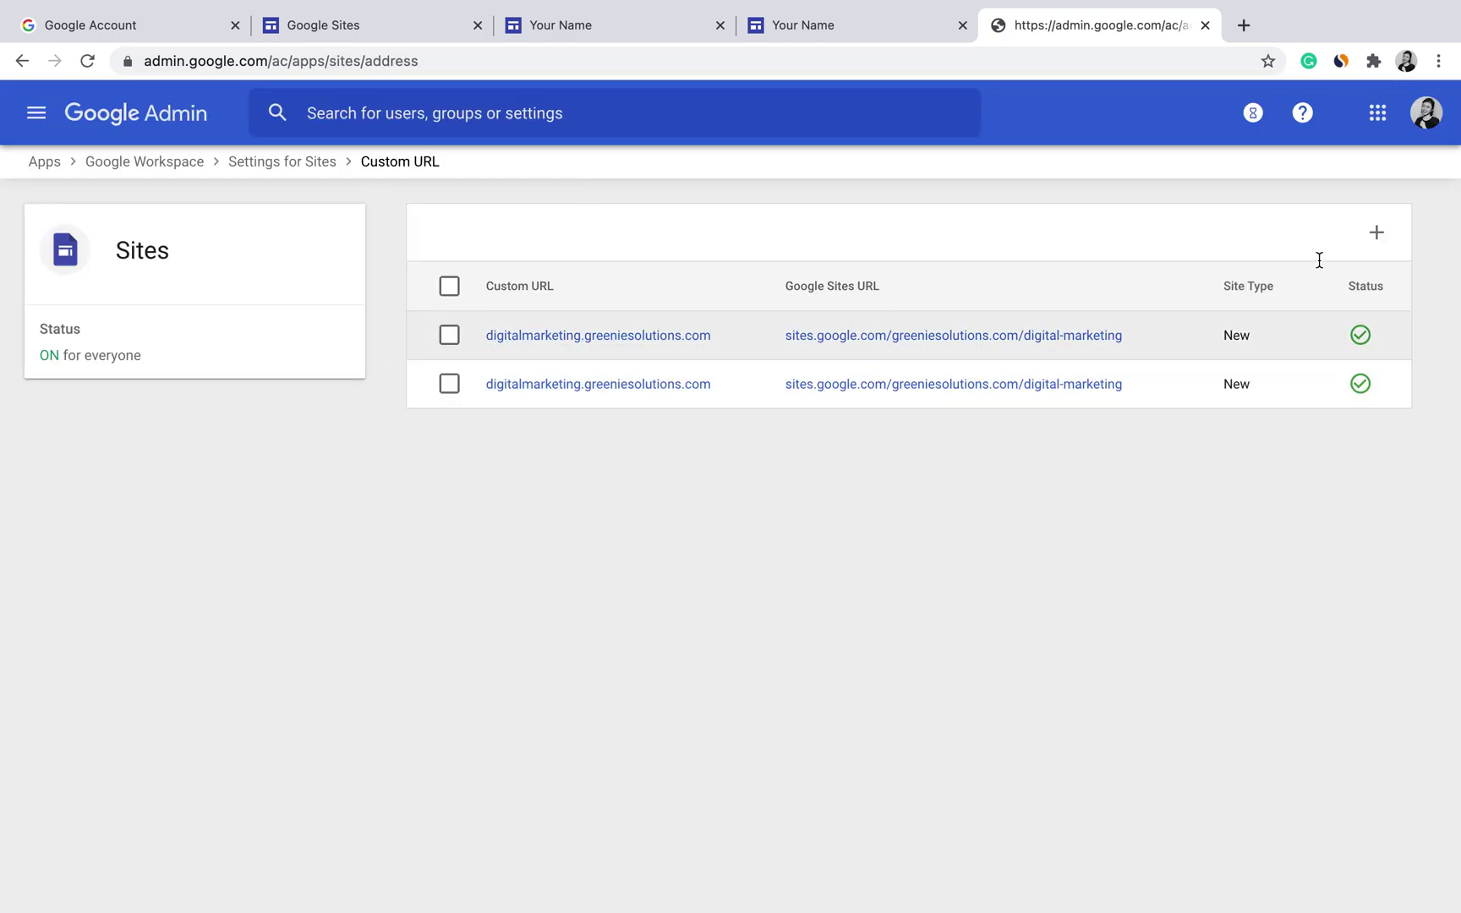
Start a custom URL for New Sites, copying the published address sites.google.com/greeniesolutions.com/portfolio in as its Google Sites URL.
click(1376, 232)
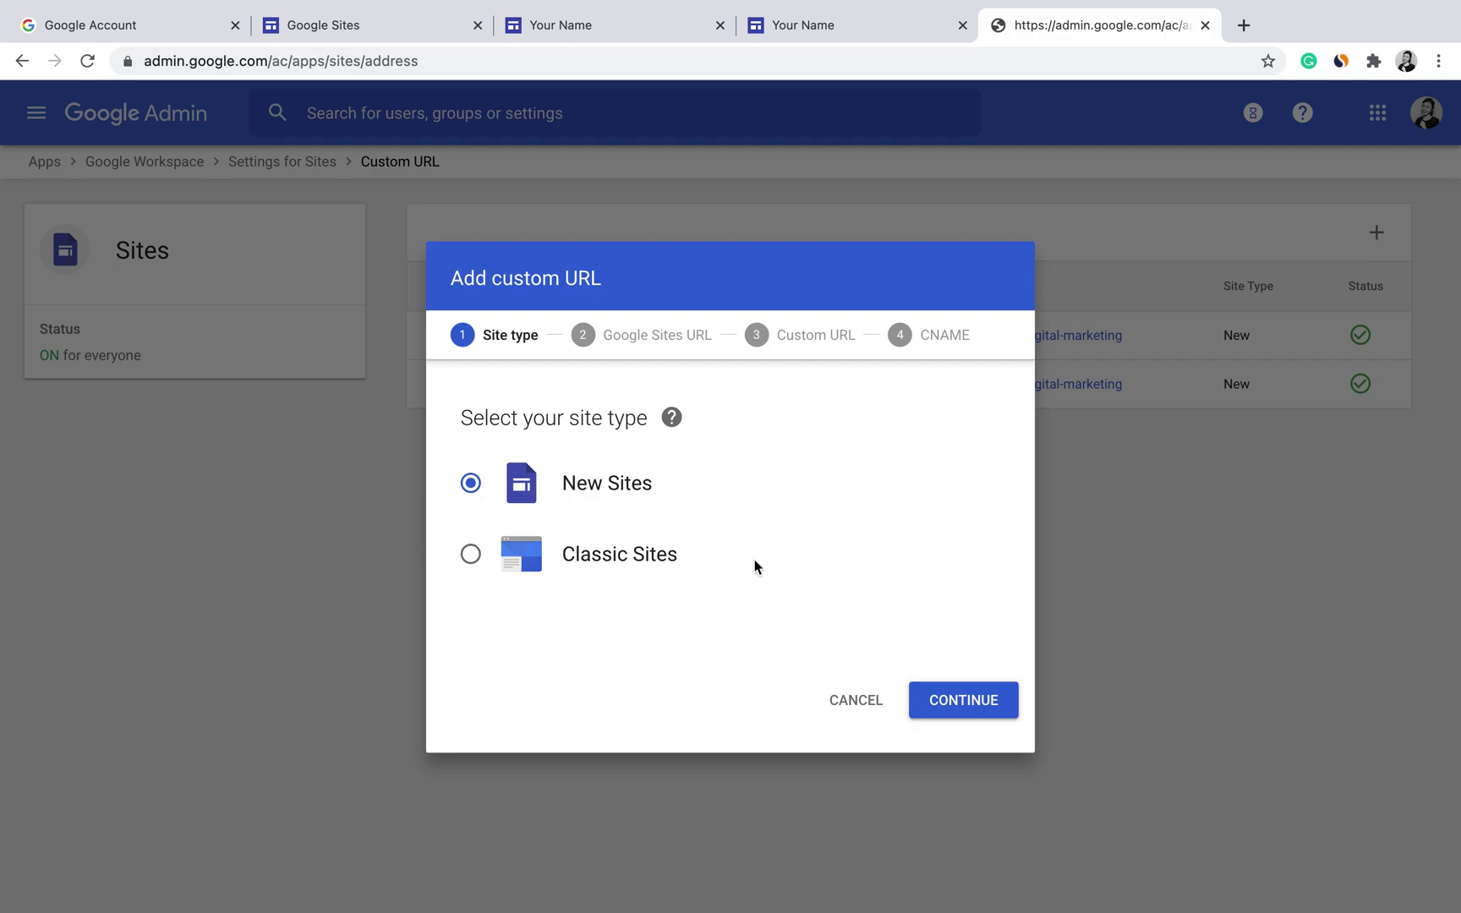
click(979, 705)
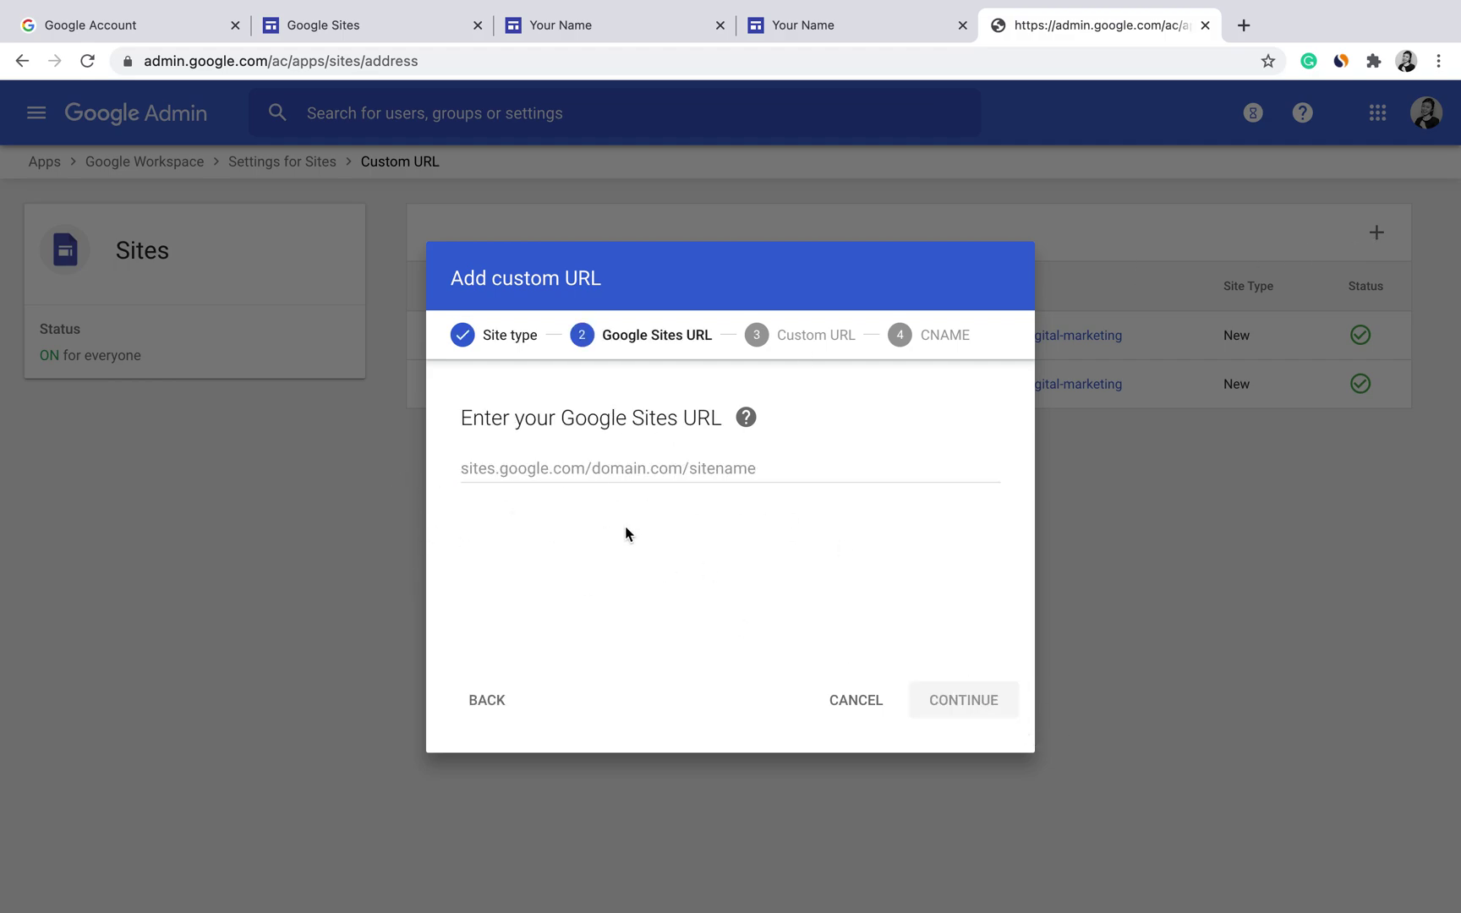
click(815, 26)
click(144, 61)
click(143, 61)
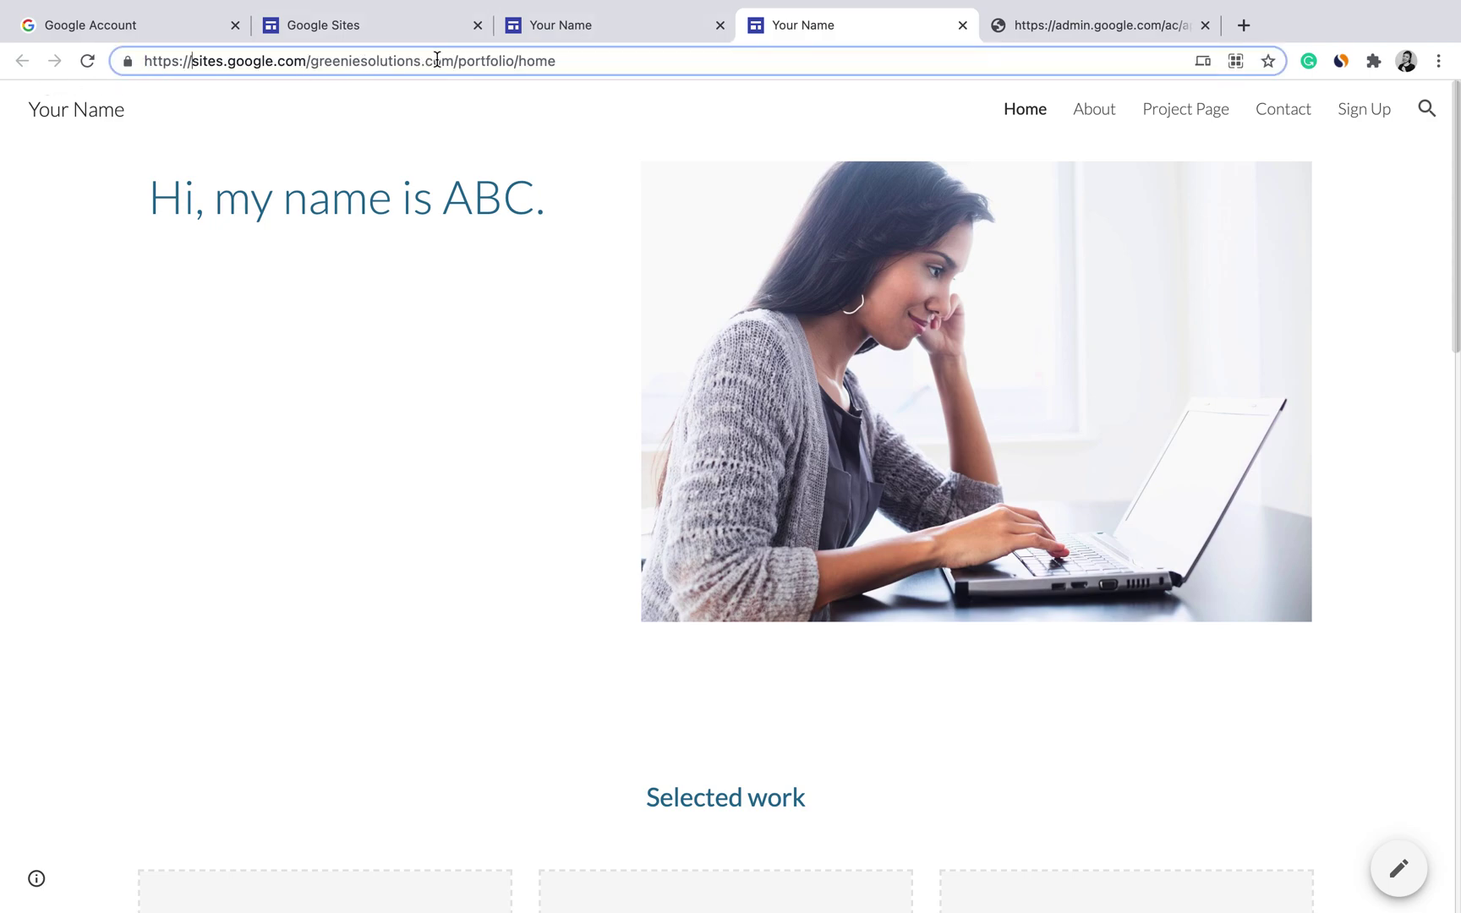
drag(515, 60, 191, 61)
key(super+c)
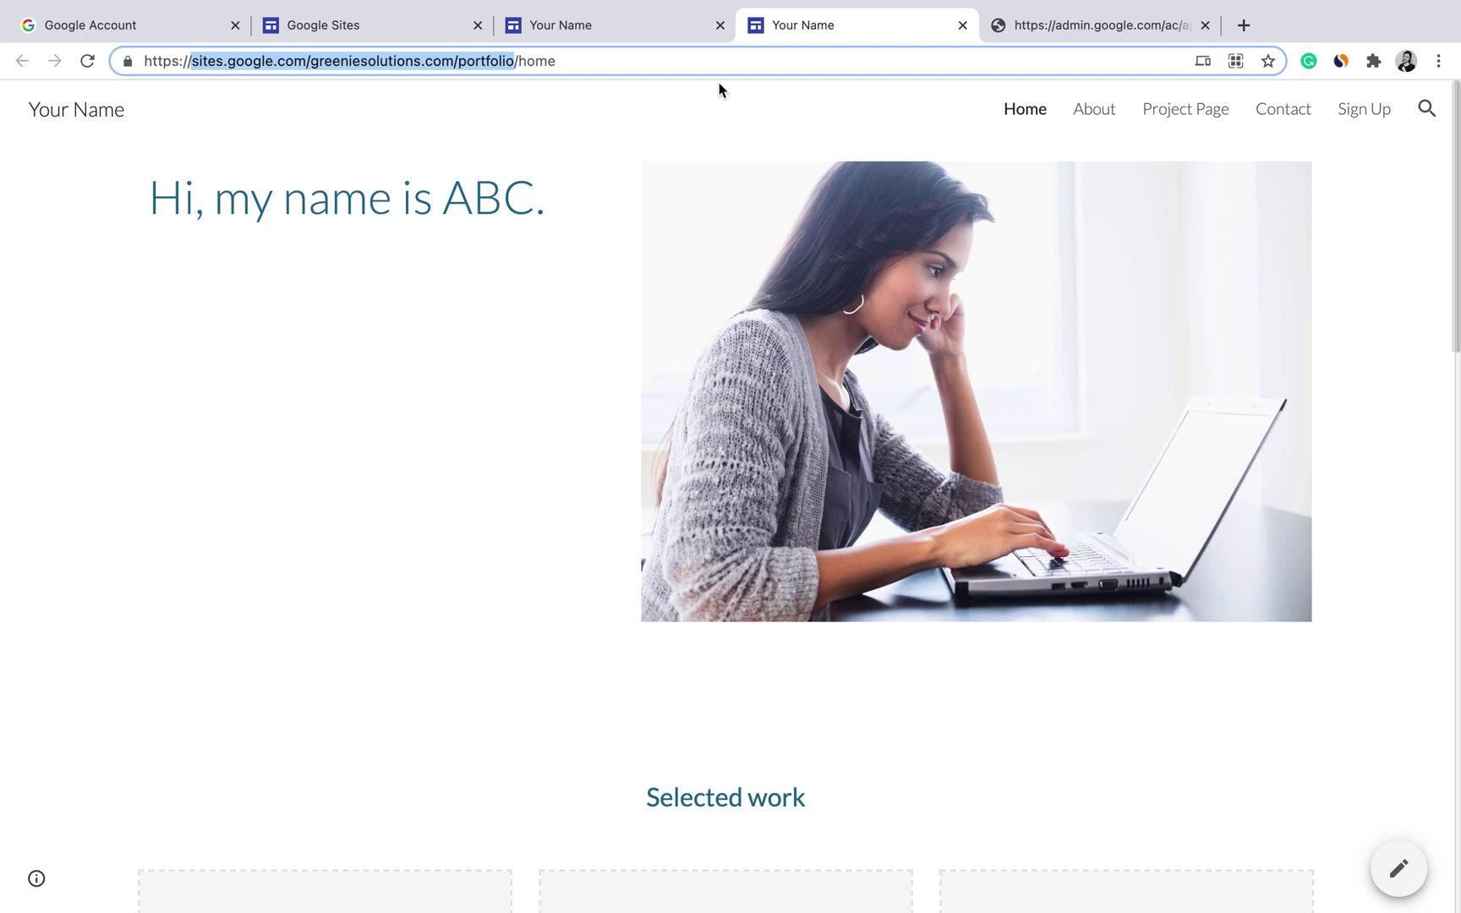
click(1180, 35)
click(607, 467)
key(super+v)
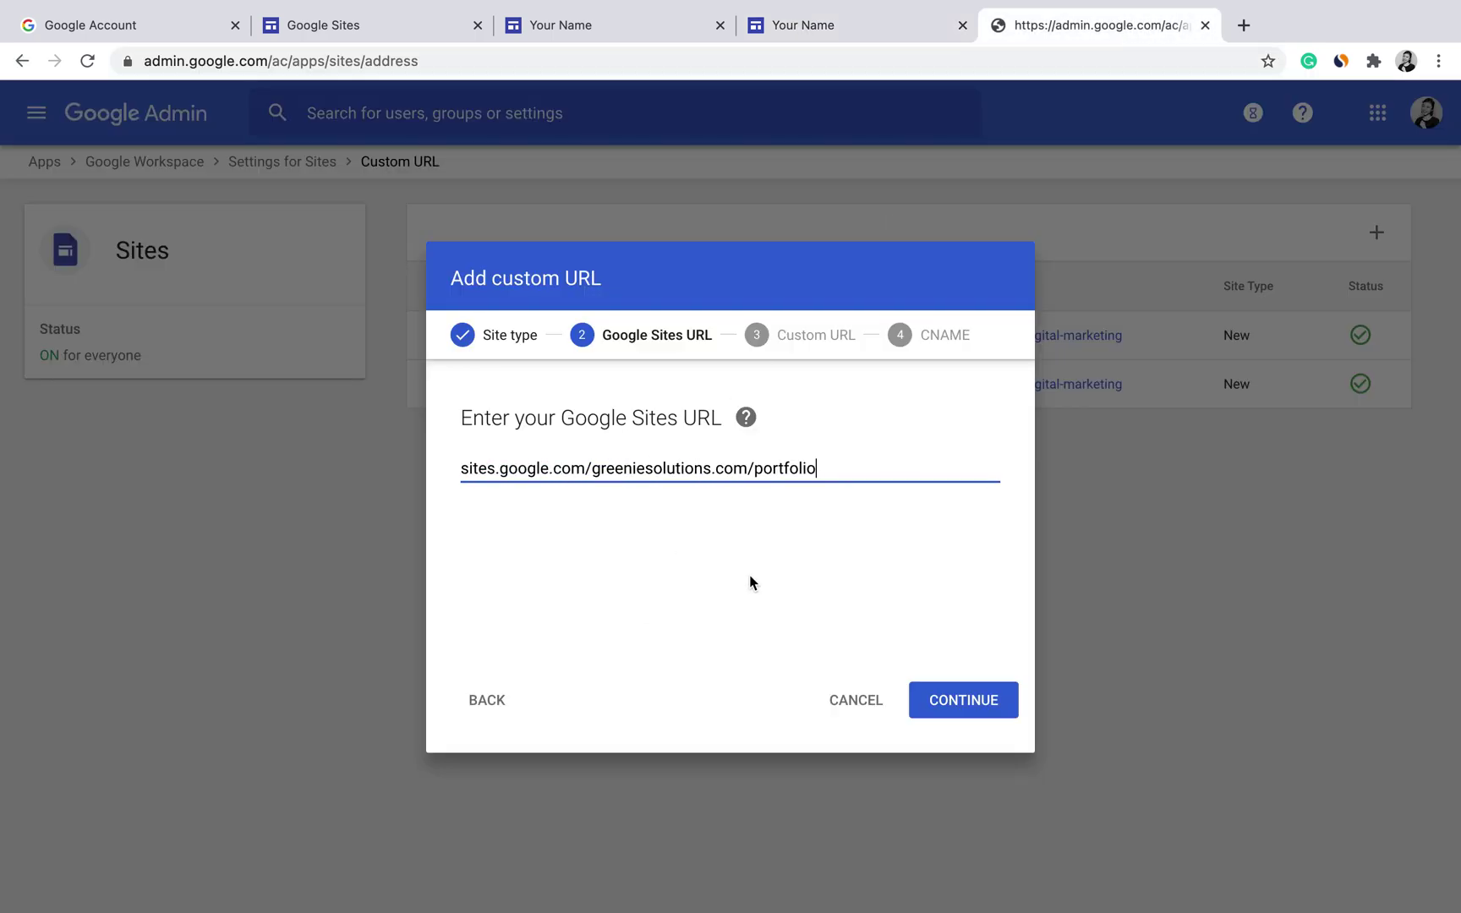
click(953, 696)
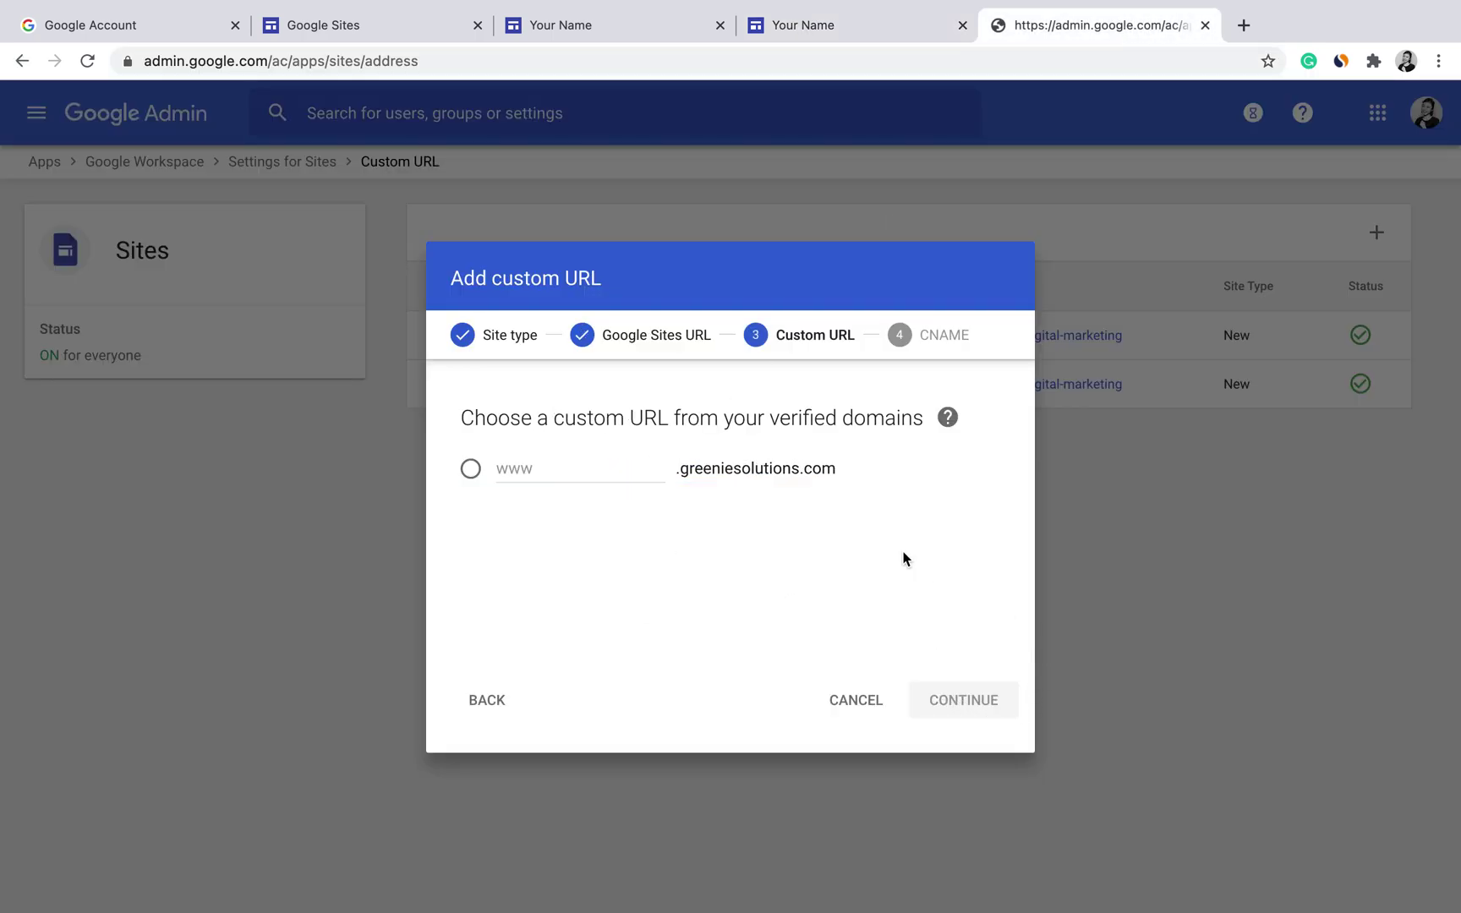